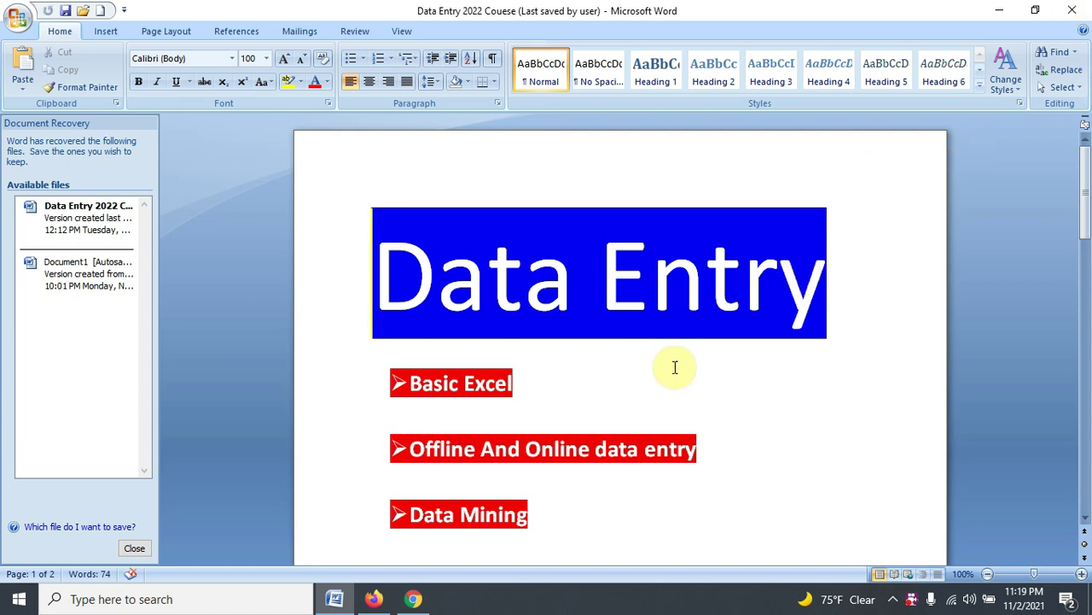
Select and deselect the 'Online data entry' text, then minimize Word to show the desktop
left_click_drag(526, 449, 693, 446)
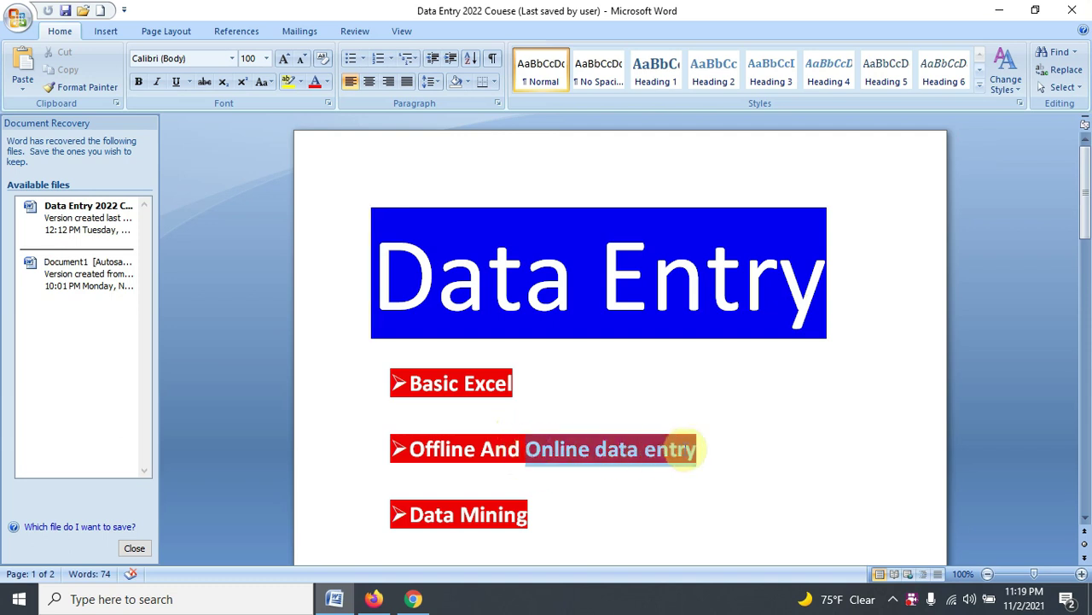
left_click(736, 399)
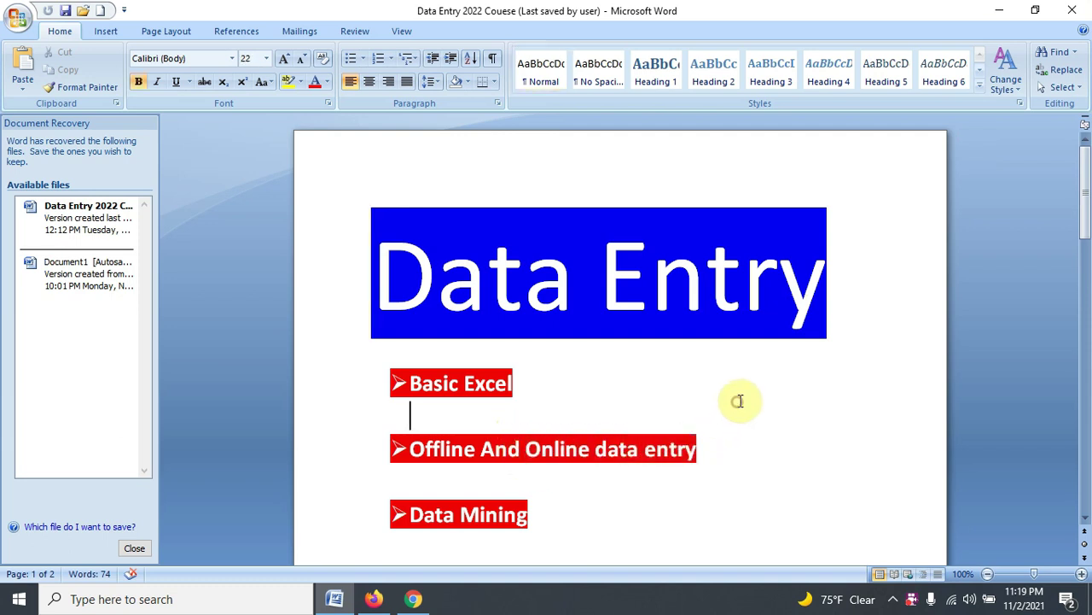
left_click(998, 19)
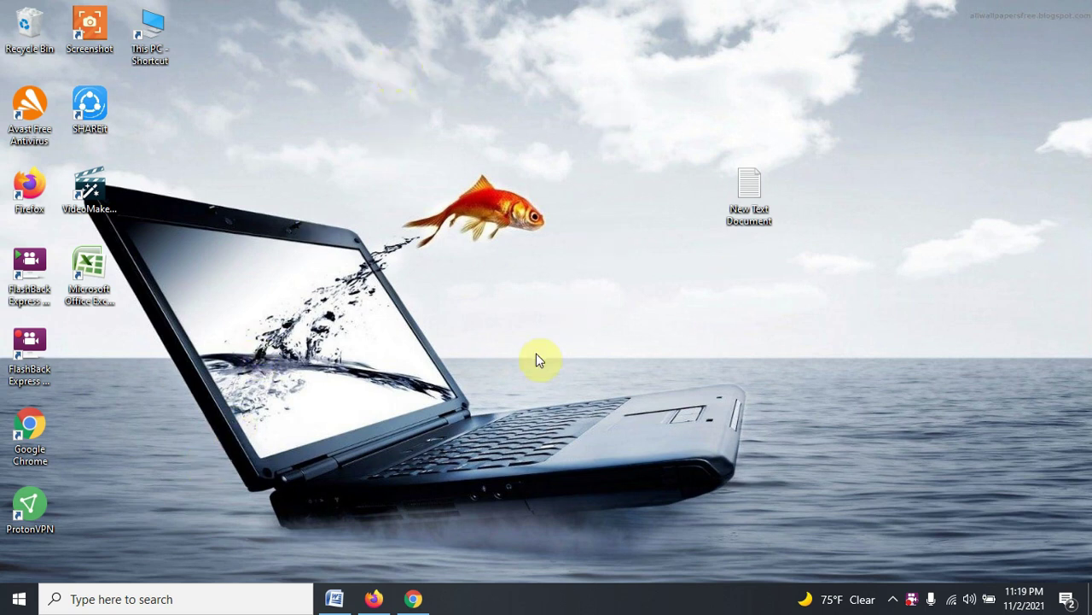
Launch Chrome with the second profile and dismiss the Restore pages prompt
left_click(413, 598)
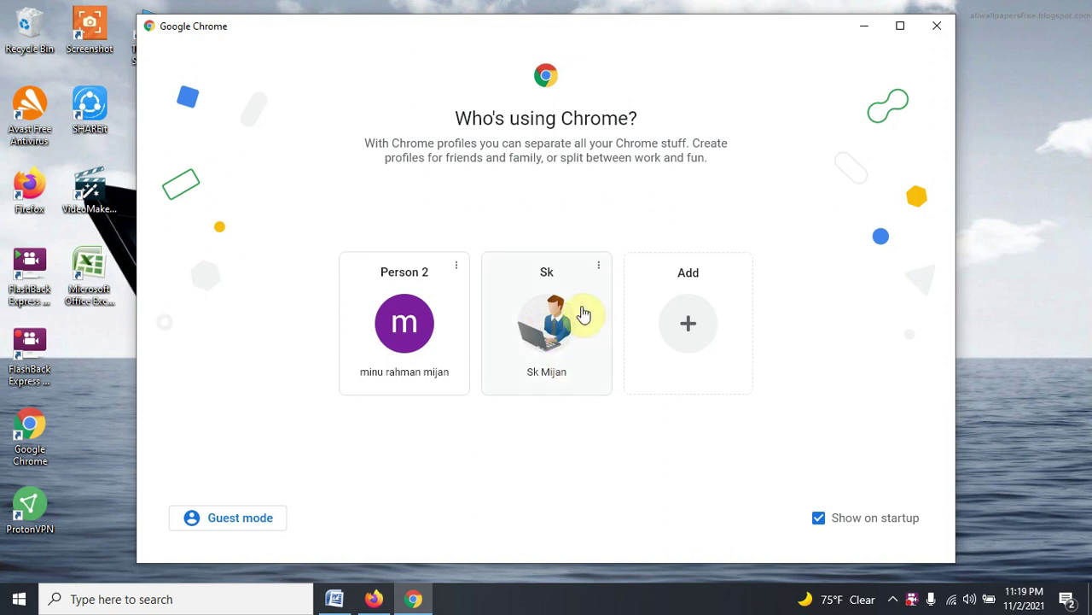
left_click(555, 320)
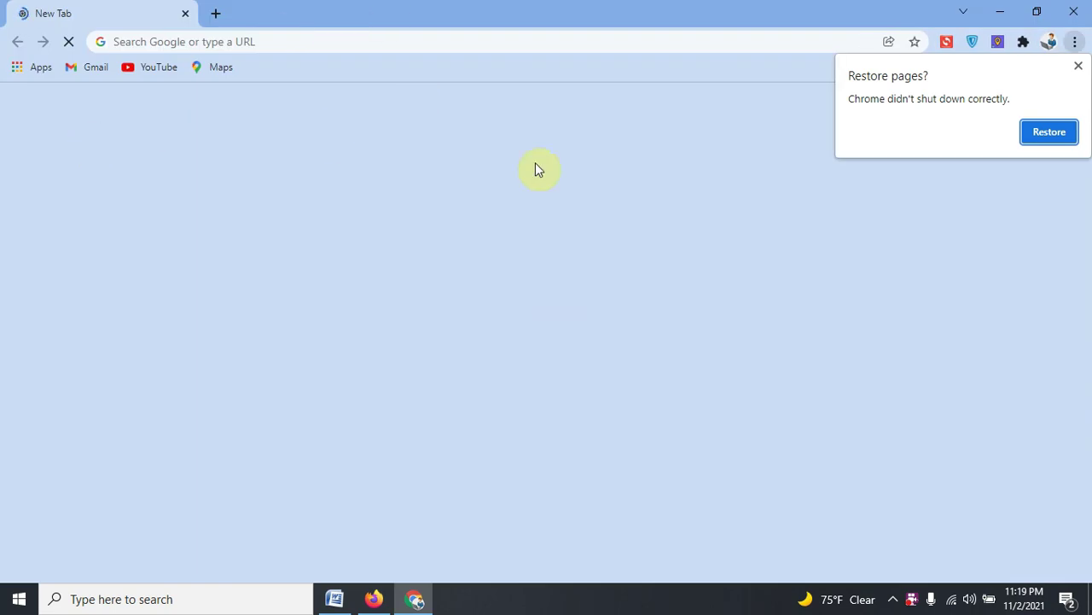
left_click(1079, 66)
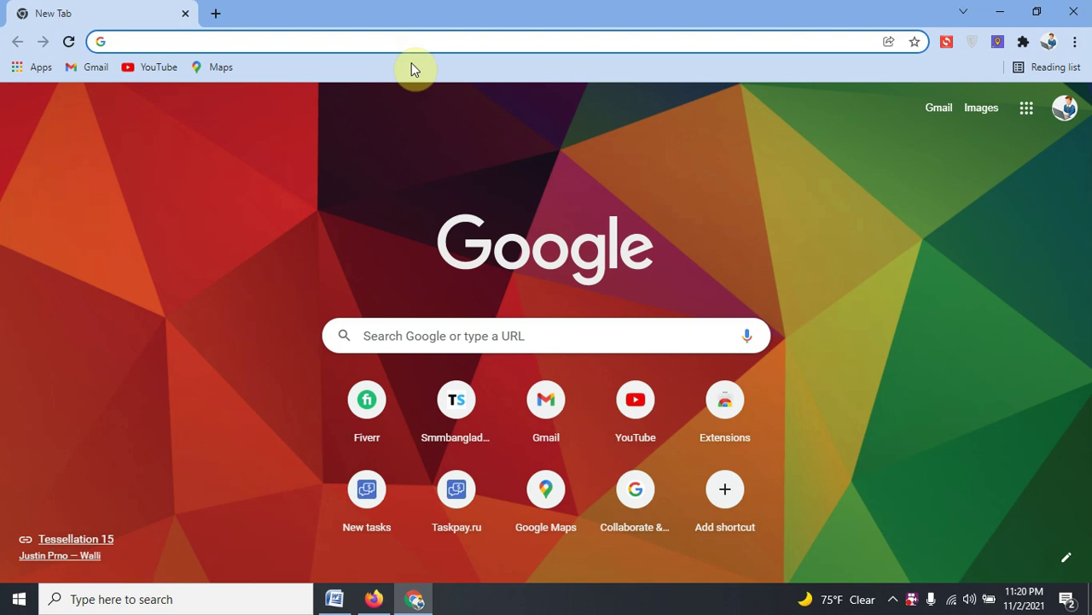
type("drive")
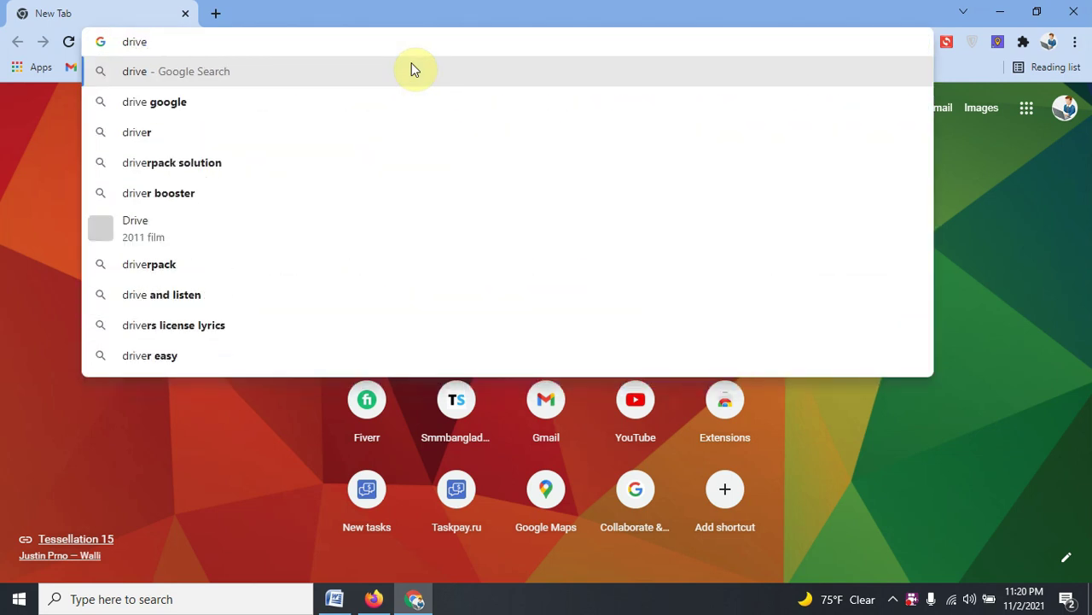
key("BackSpace")
key("BackSpace")
key("BackSpace")
key("BackSpace")
key("BackSpace")
type("g")
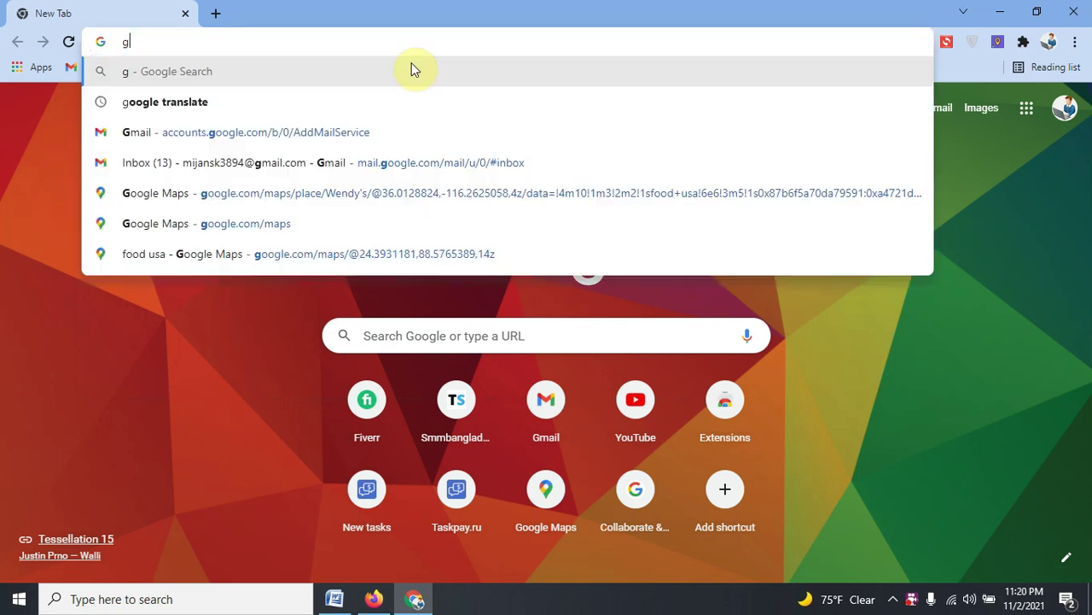
type("oogl")
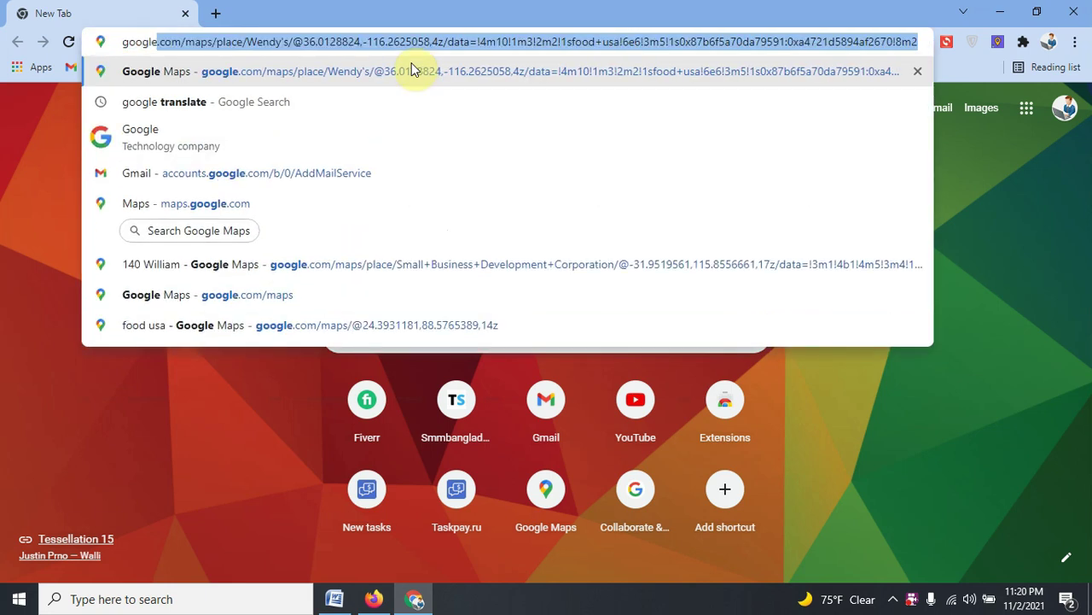
type("e d")
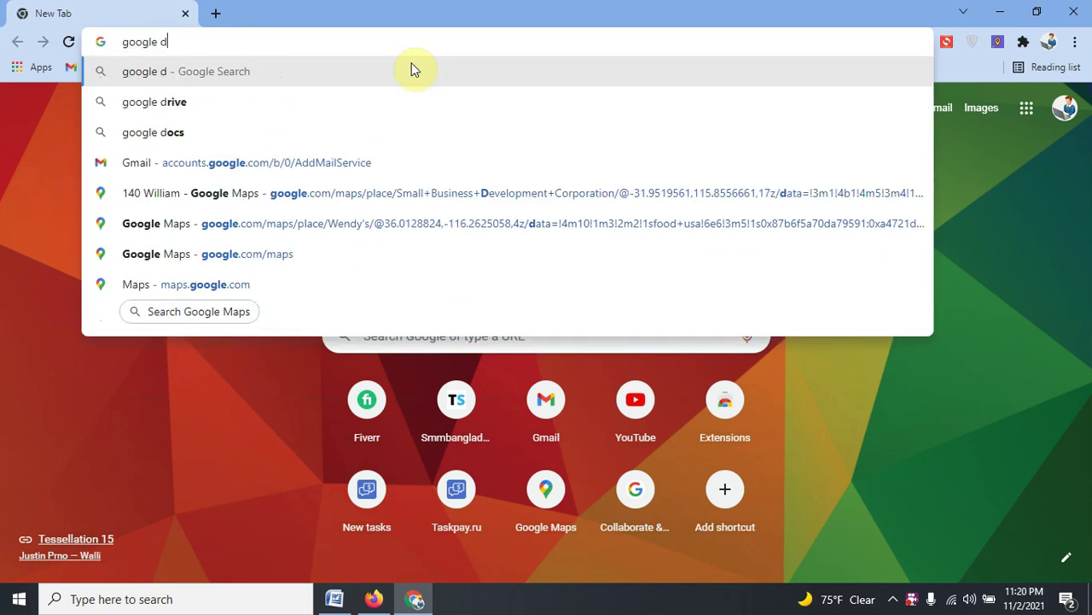
type("rive")
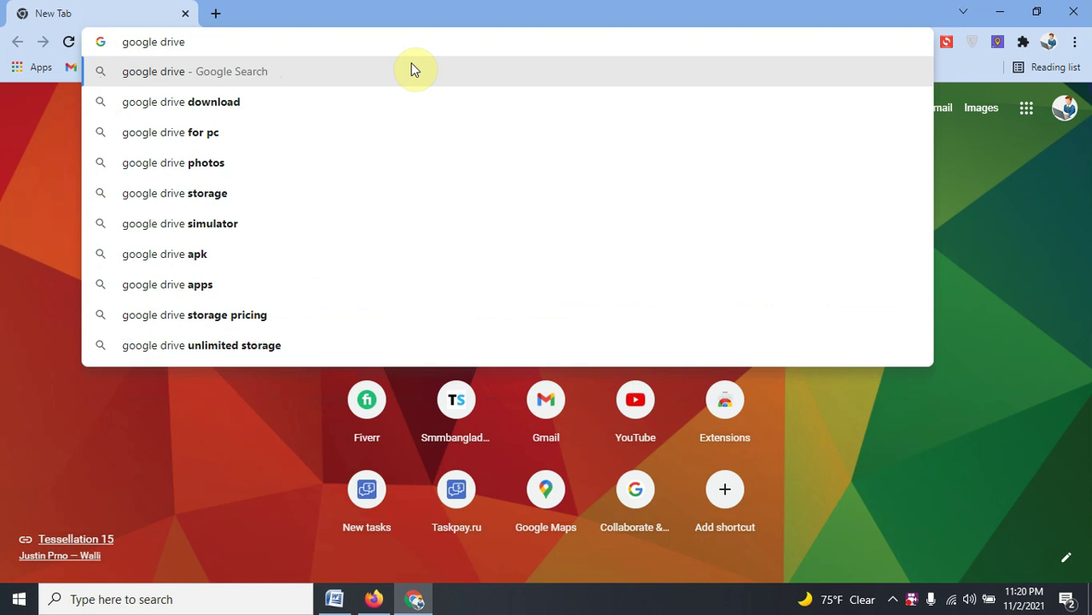
key("BackSpace")
key("BackSpace")
key("BackSpace")
key("BackSpace")
key("BackSpace")
key("BackSpace")
key("BackSpace")
key("BackSpace")
key("BackSpace")
key("BackSpace")
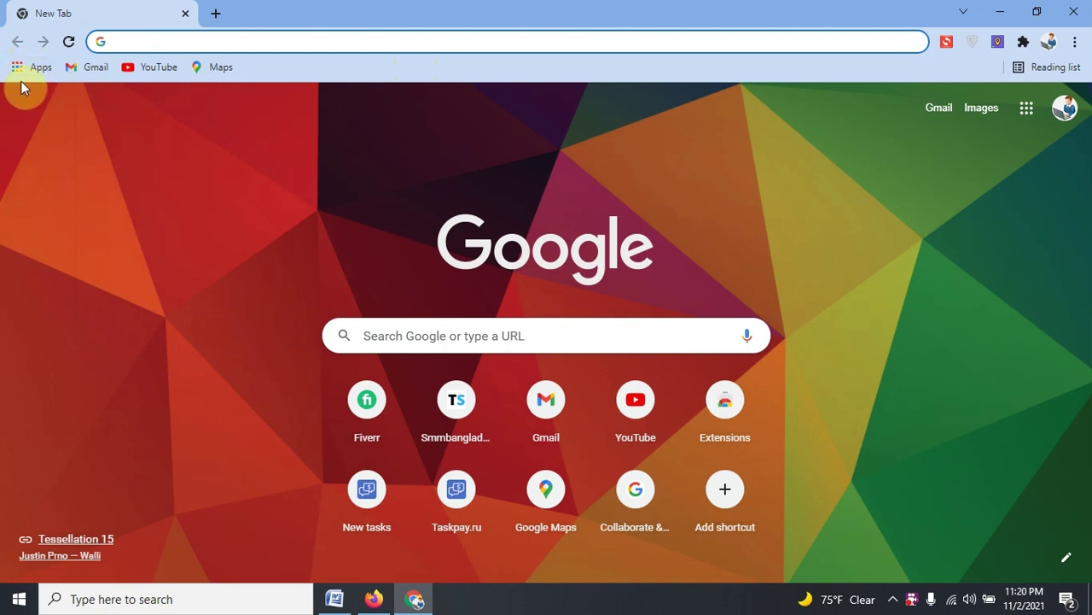
left_click(33, 69)
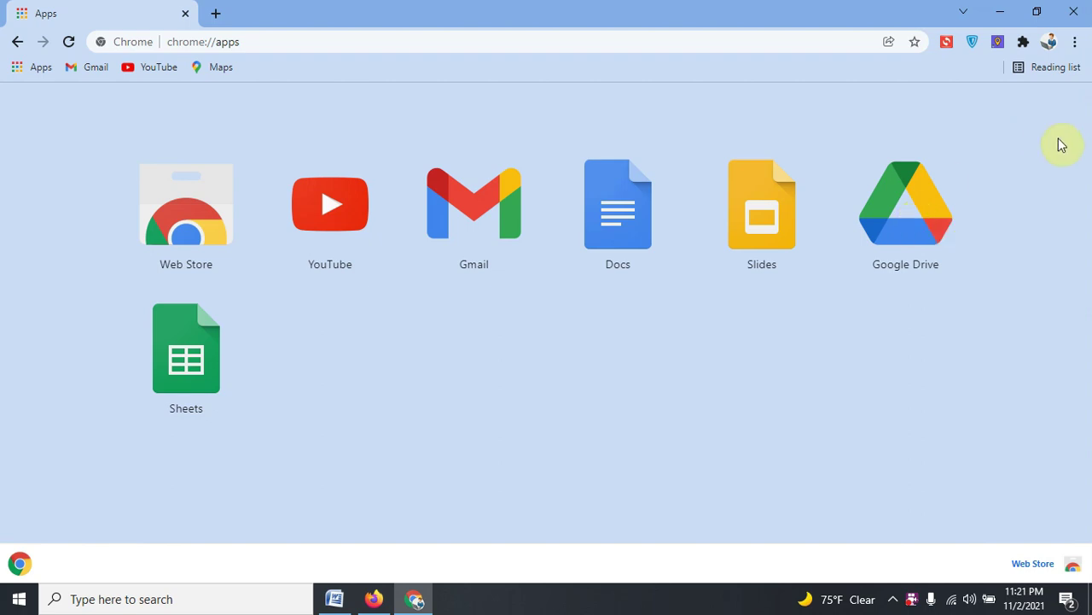
Minimize the Chrome window to reveal the desktop
left_click(1007, 19)
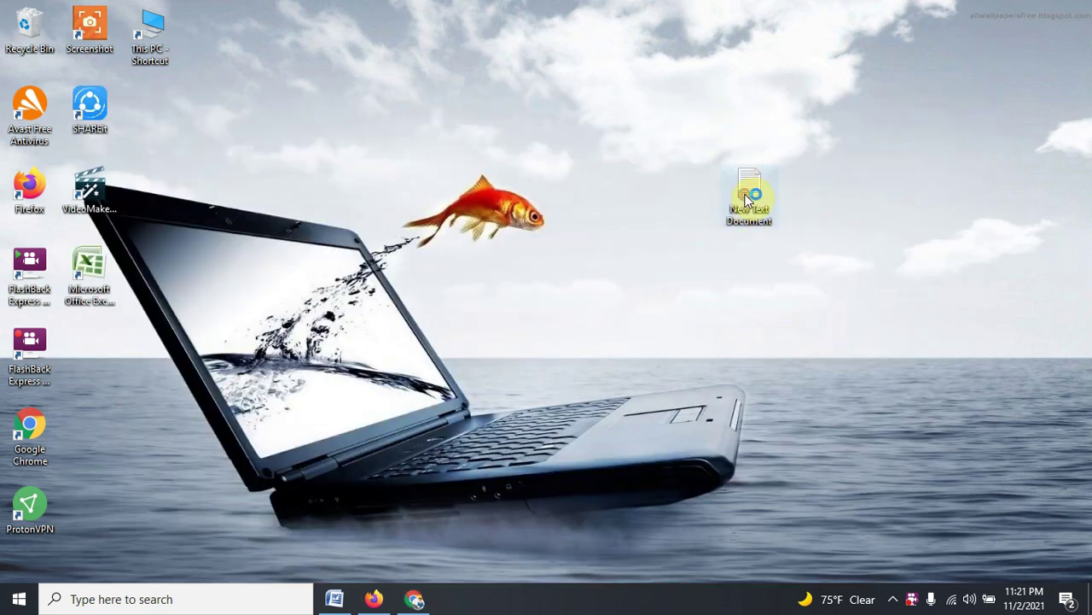
Open New Text Document in a maximized Notepad and type a person's name
double_click(745, 199)
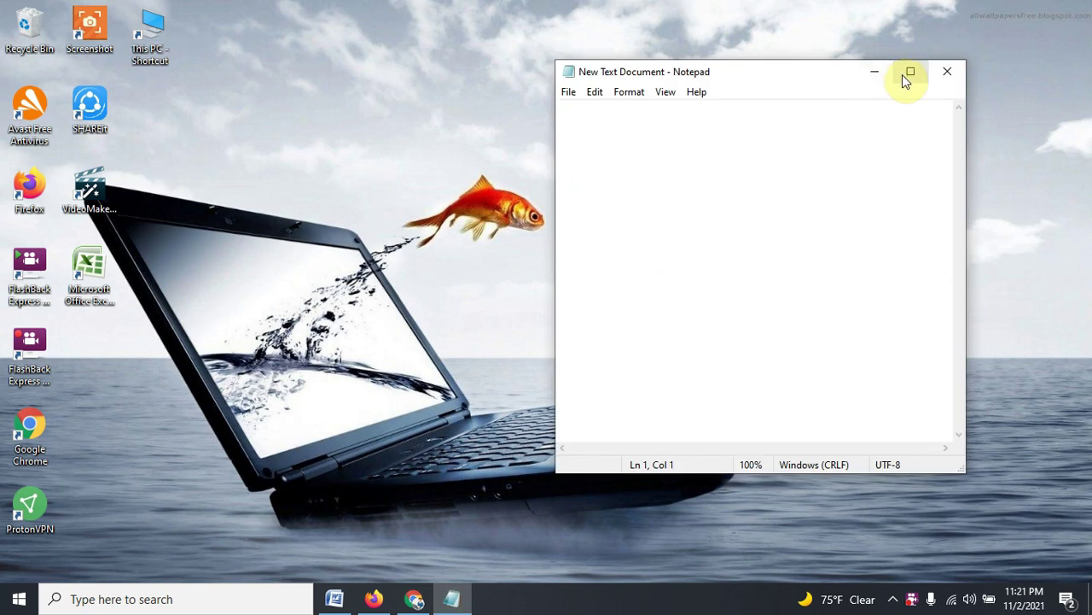
left_click(910, 73)
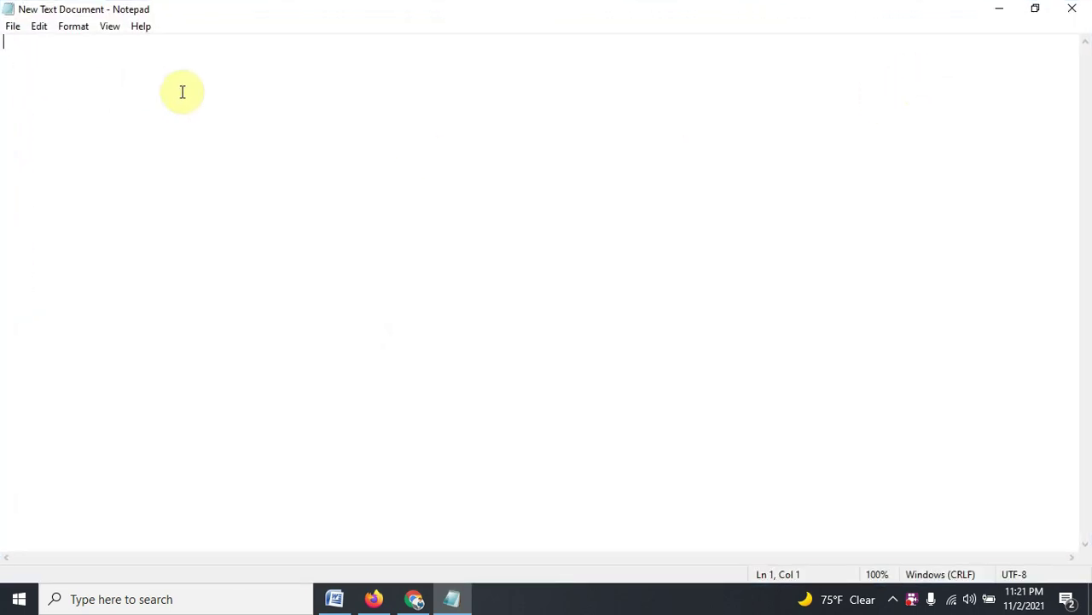
type("mijan khqn")
key("BackSpace")
key("BackSpace")
type("an")
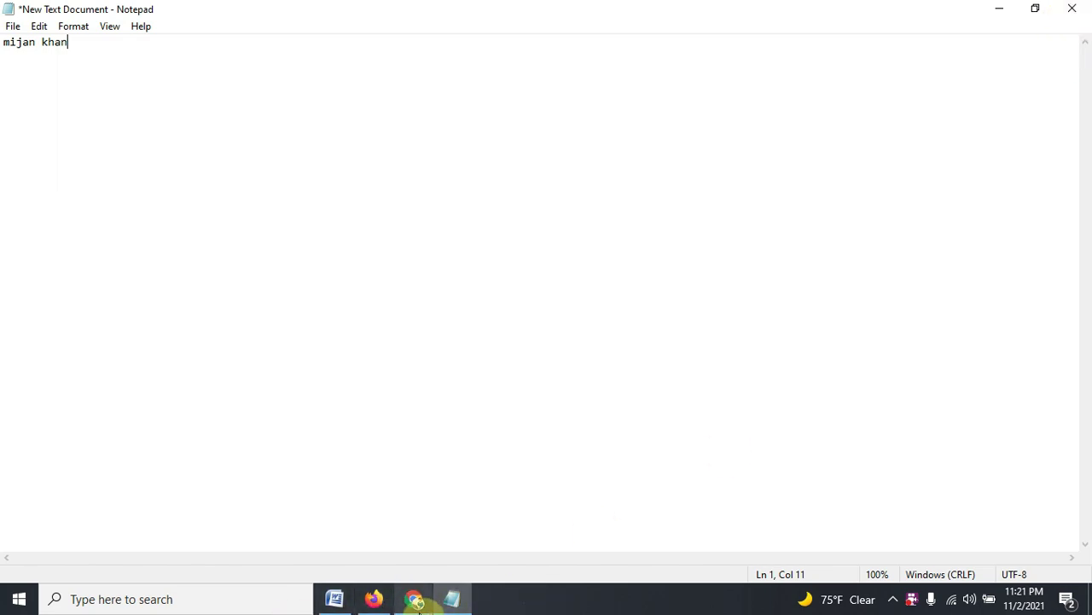
Cancel closing Notepad to keep the text, then minimize Notepad
left_click(1072, 12)
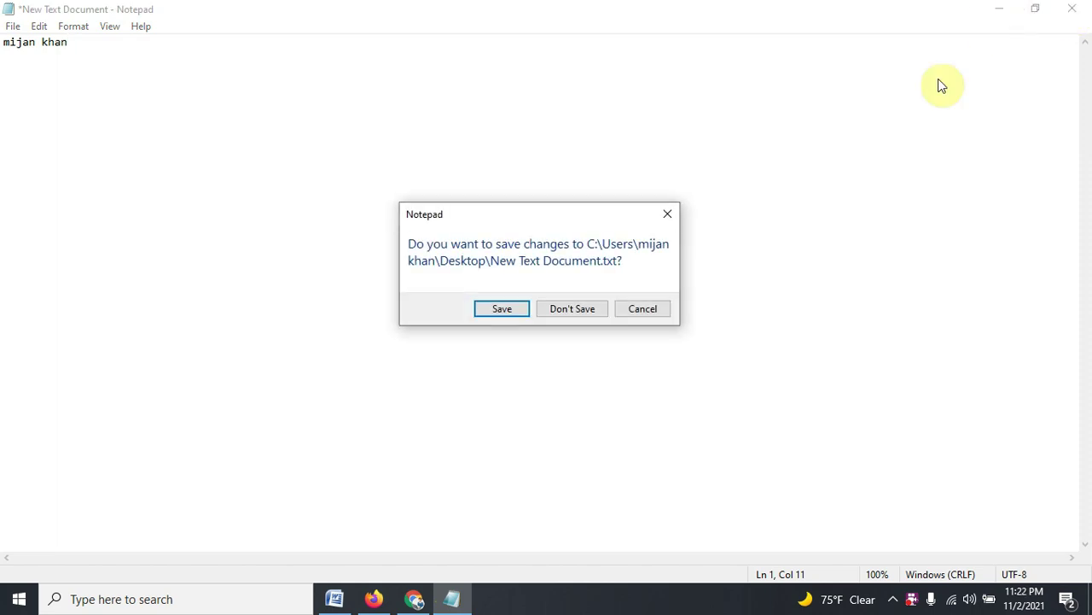
left_click(890, 146)
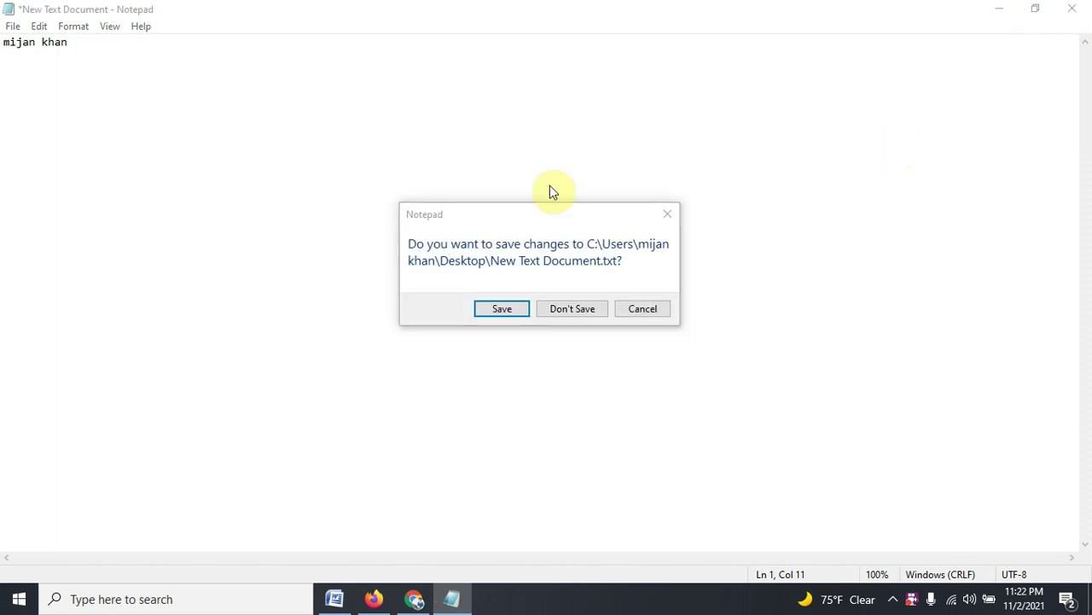
left_click(655, 308)
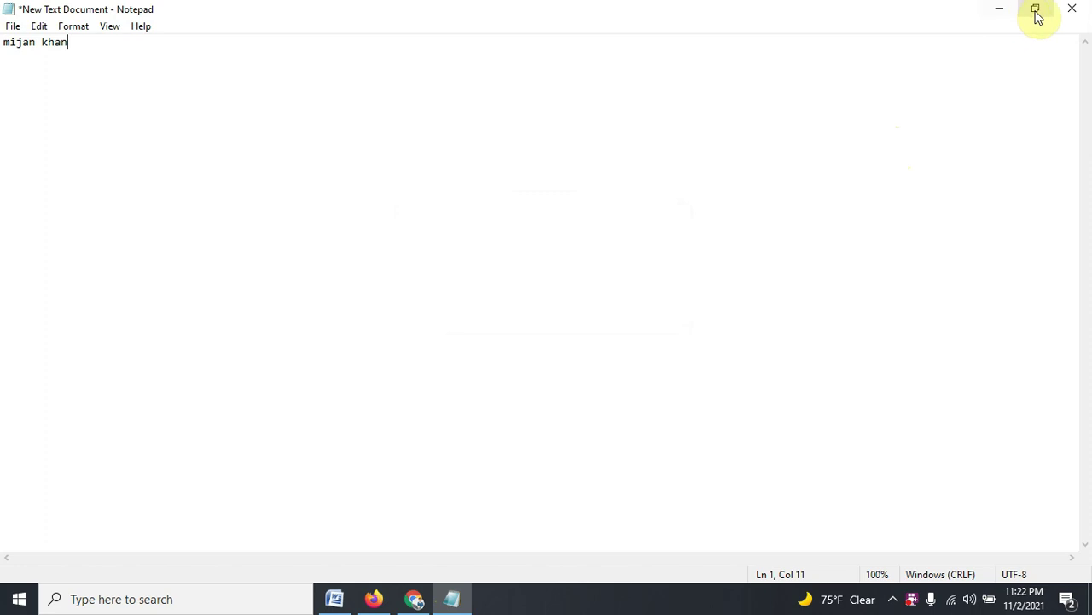
left_click(997, 10)
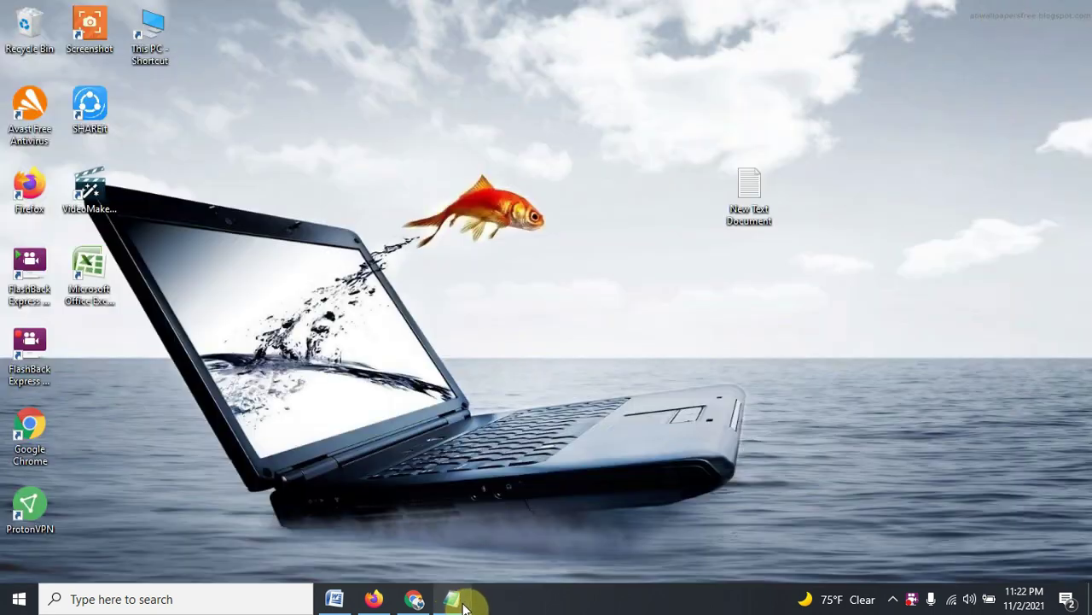
Close the document from its taskbar preview without saving, then select the New Text Document file
mouse_move(463, 602)
left_click(526, 480)
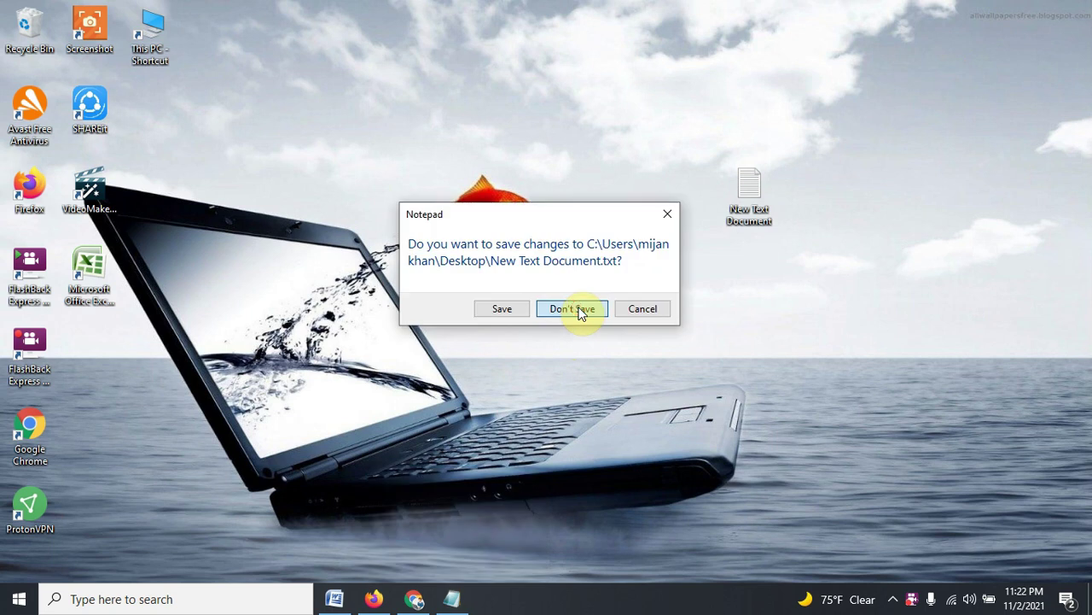
left_click(581, 313)
left_click(580, 313)
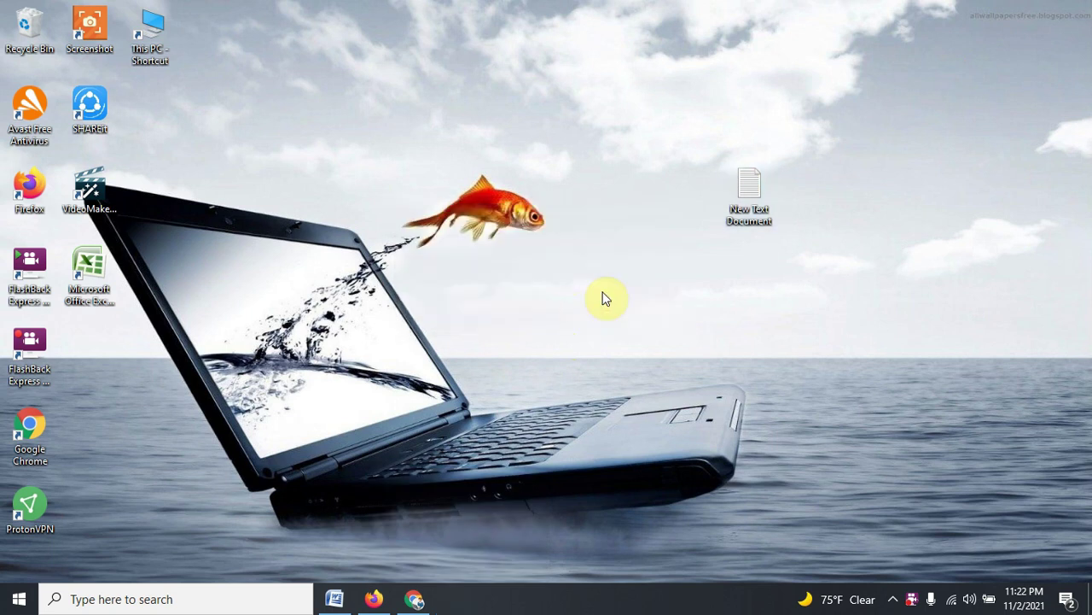
left_click(743, 199)
Reopen the blank New Text Document, minimize Notepad, and bring Chrome back
double_click(743, 199)
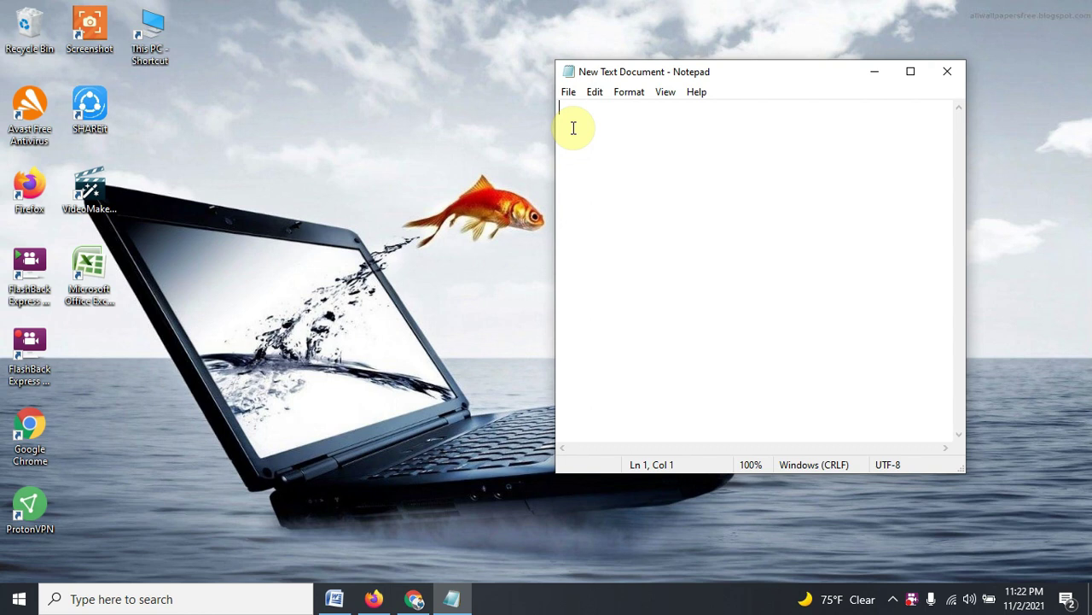
left_click(874, 73)
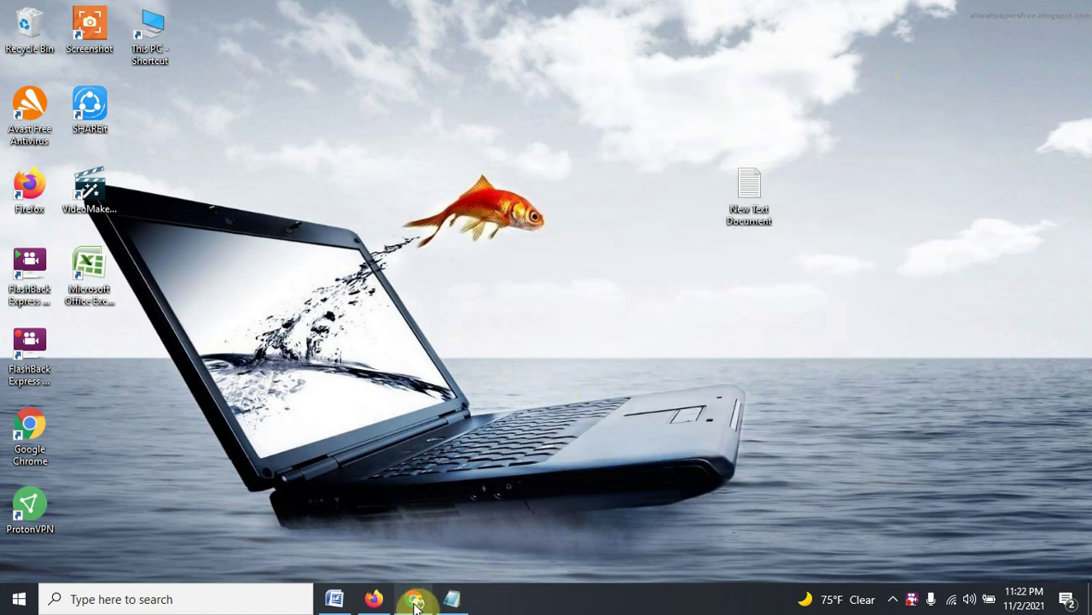
left_click(414, 598)
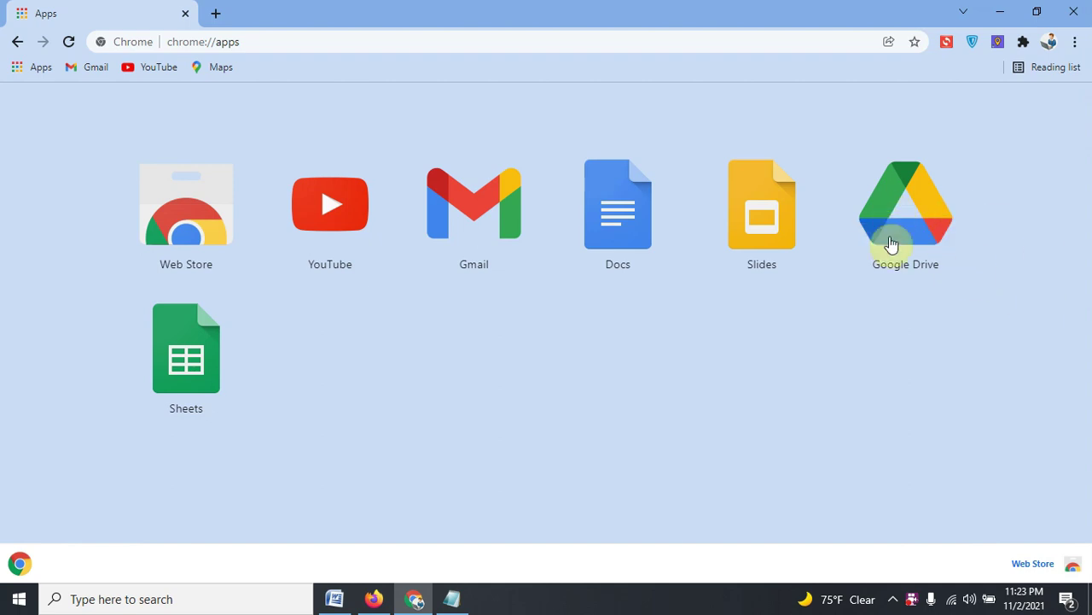
Open Google Drive from the Apps page and close the Backup and Sync banner
left_click(899, 224)
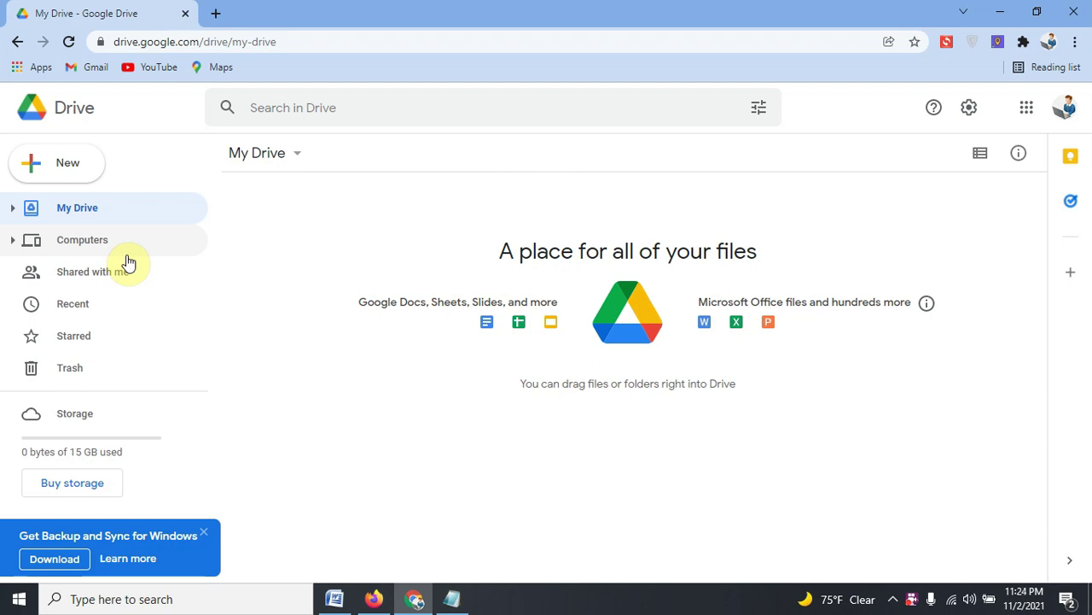
left_click(204, 531)
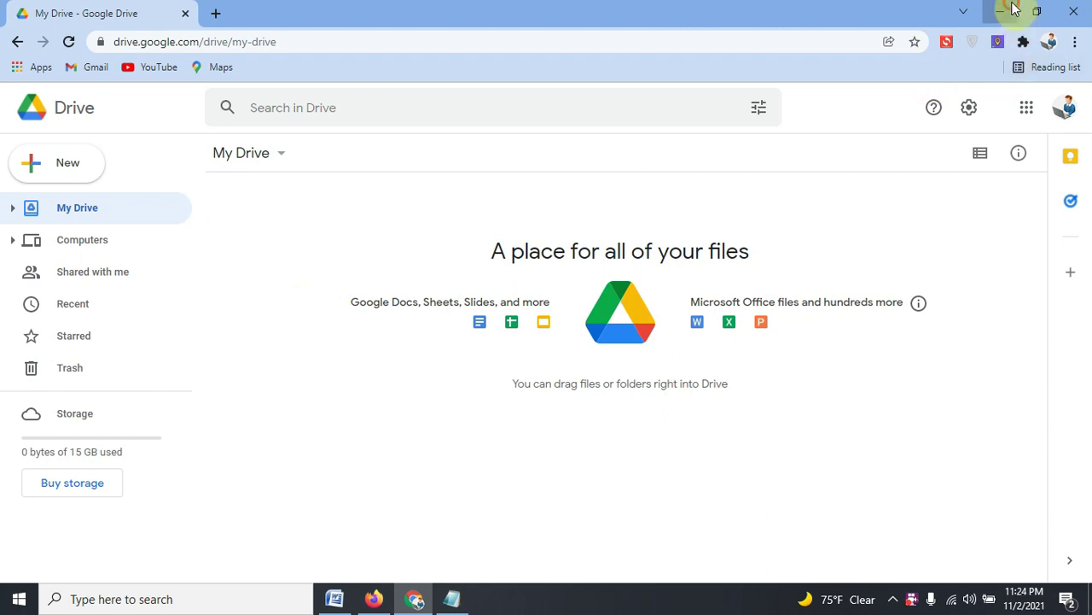
Restore the Chrome window on Google Drive and open the New menu's list of items
left_click(1036, 11)
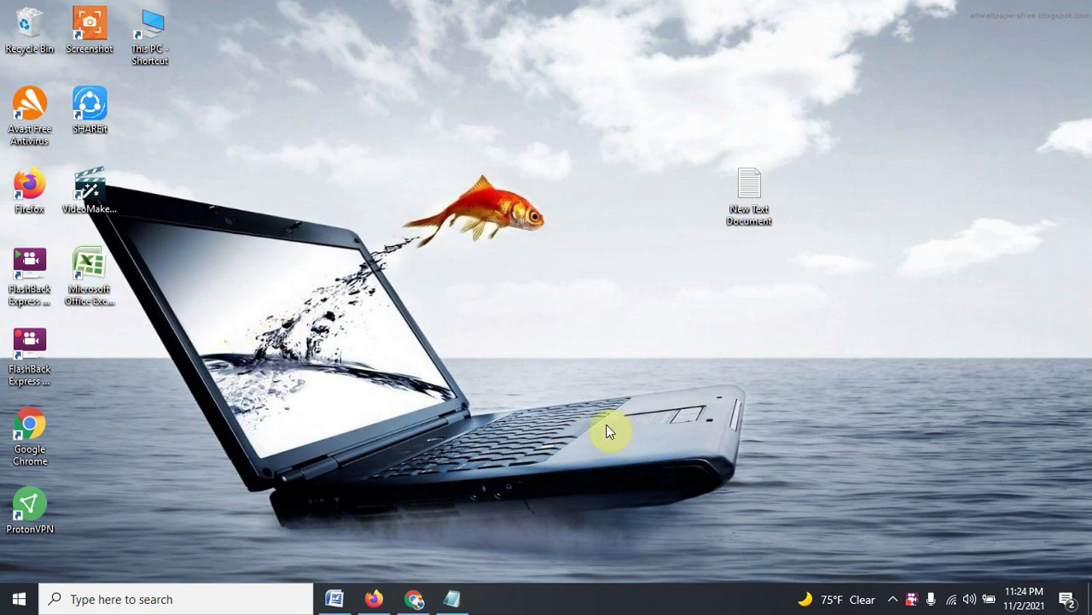
left_click(416, 599)
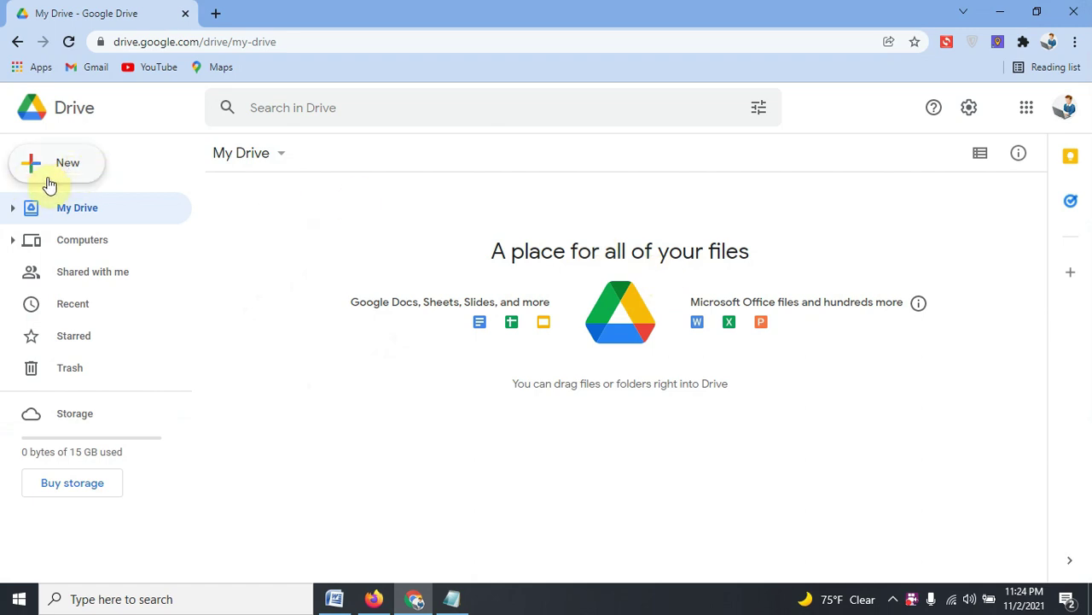
left_click(82, 171)
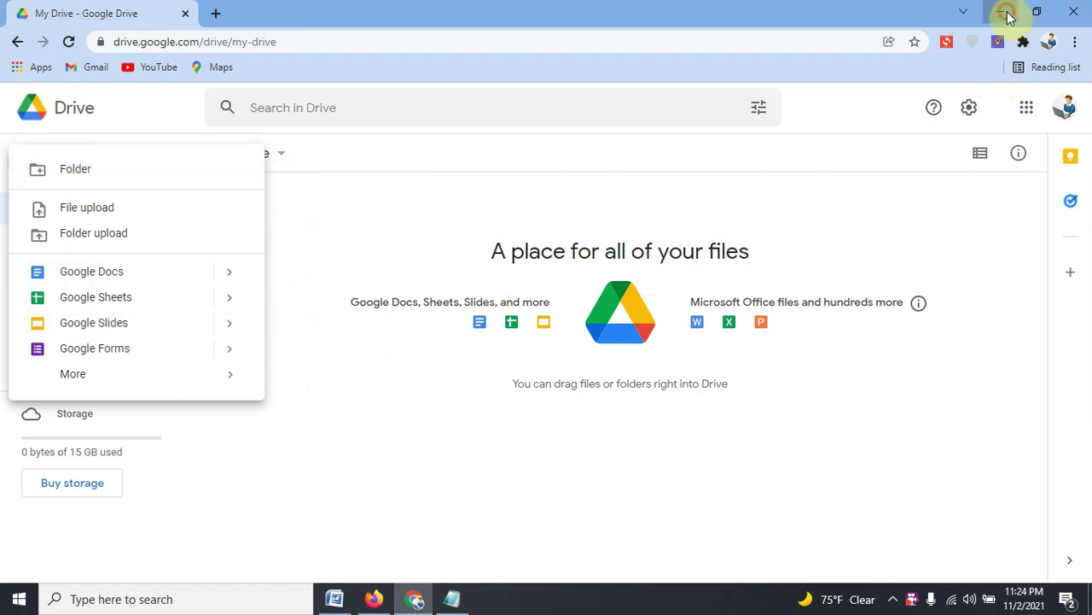
left_click(1007, 16)
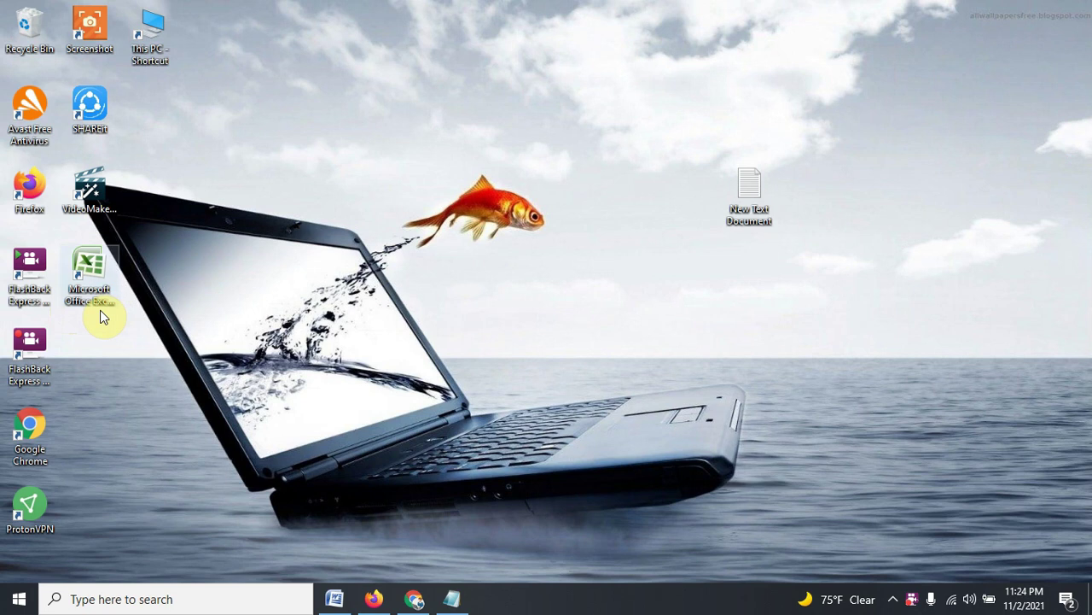
key("alt+Tab")
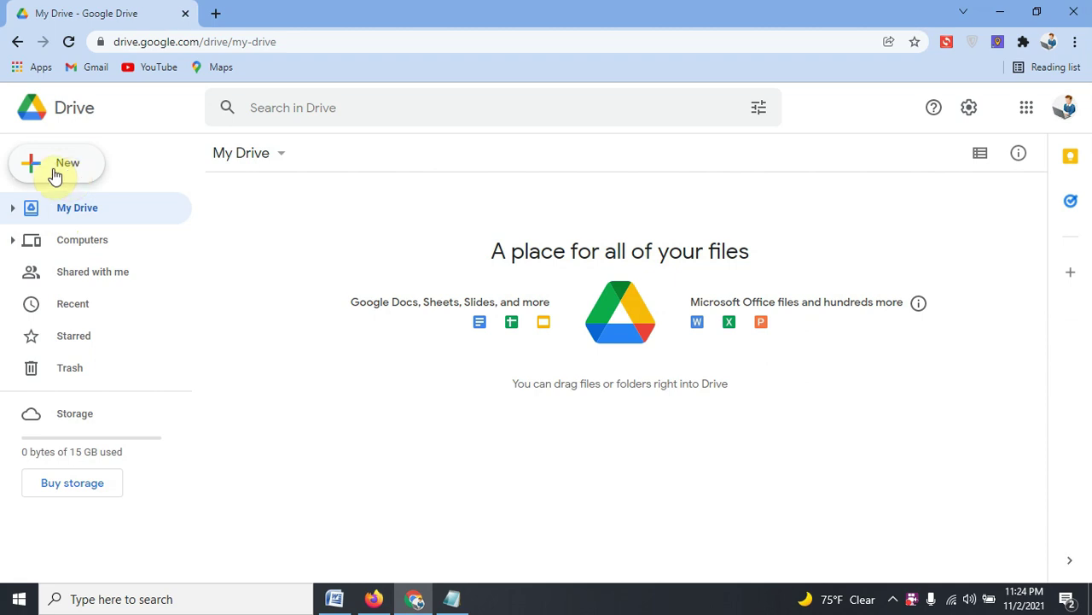
left_click(74, 167)
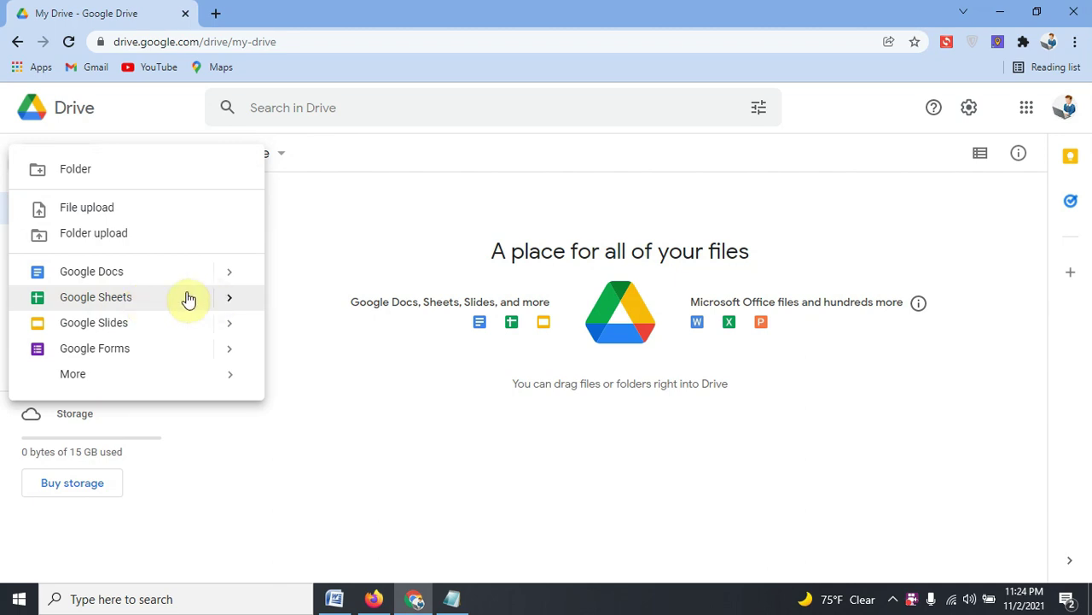
Create a blank Google Sheets spreadsheet from the New > More menu
mouse_move(73, 378)
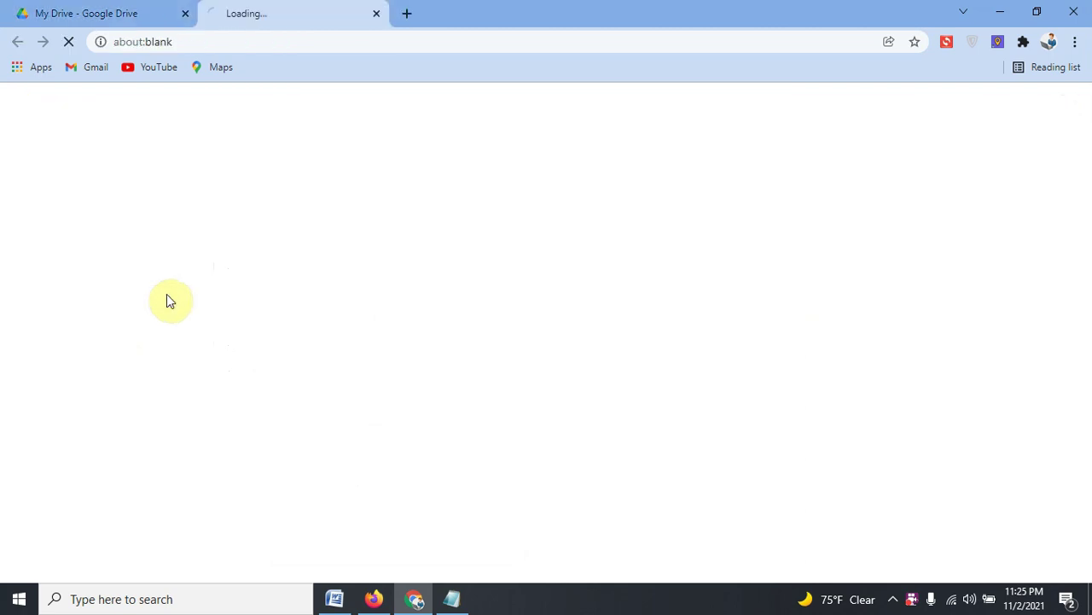
left_click(169, 300)
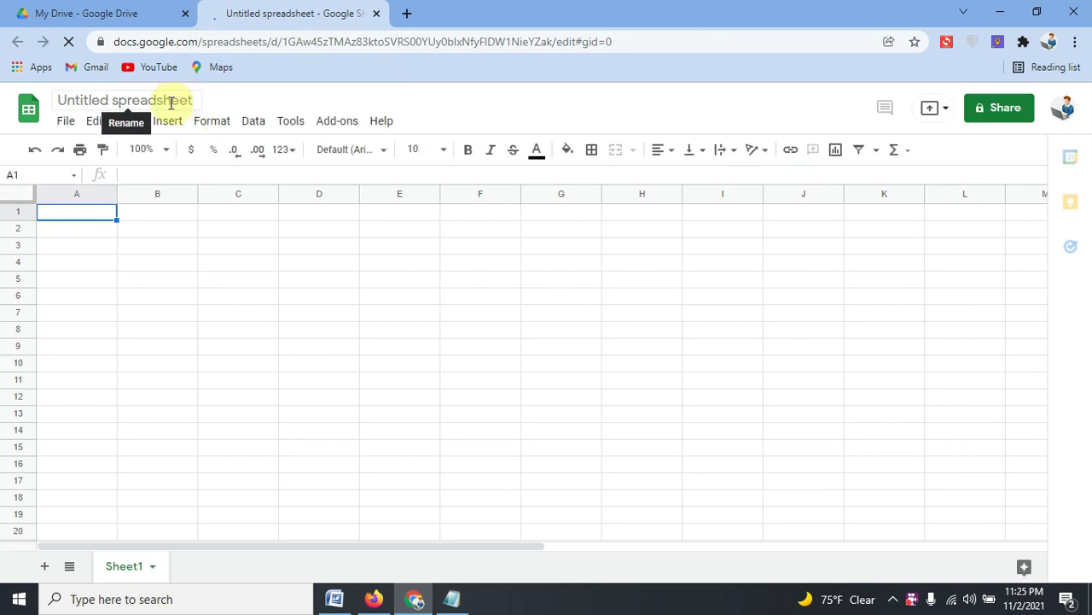
left_click(196, 102)
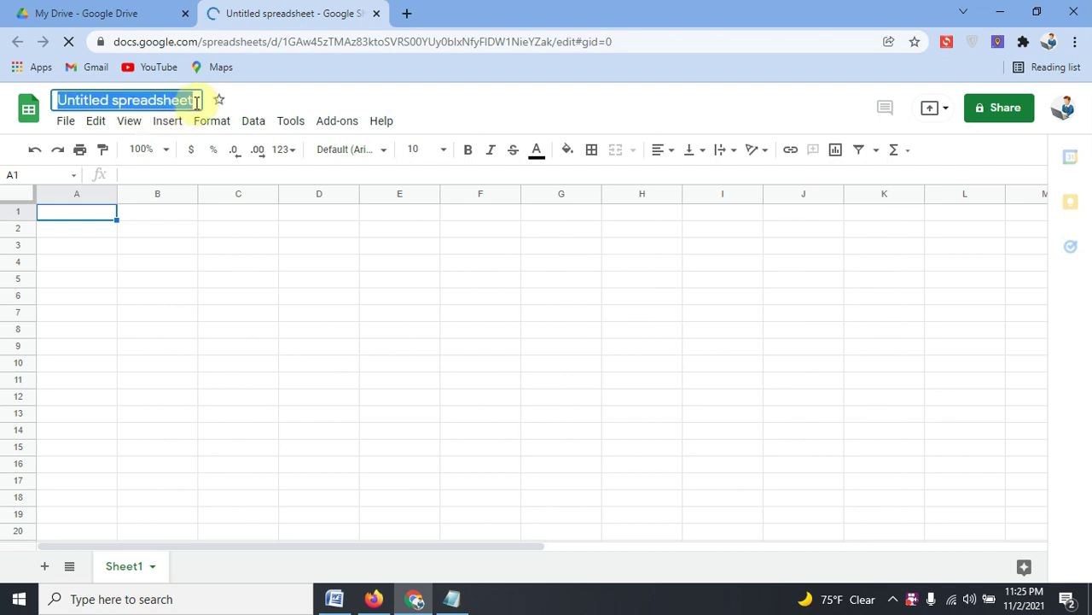
Retitle the spreadsheet 'Online Data Entry', begin editing A1, and switch to the Google Maps listing
key("BackSpace")
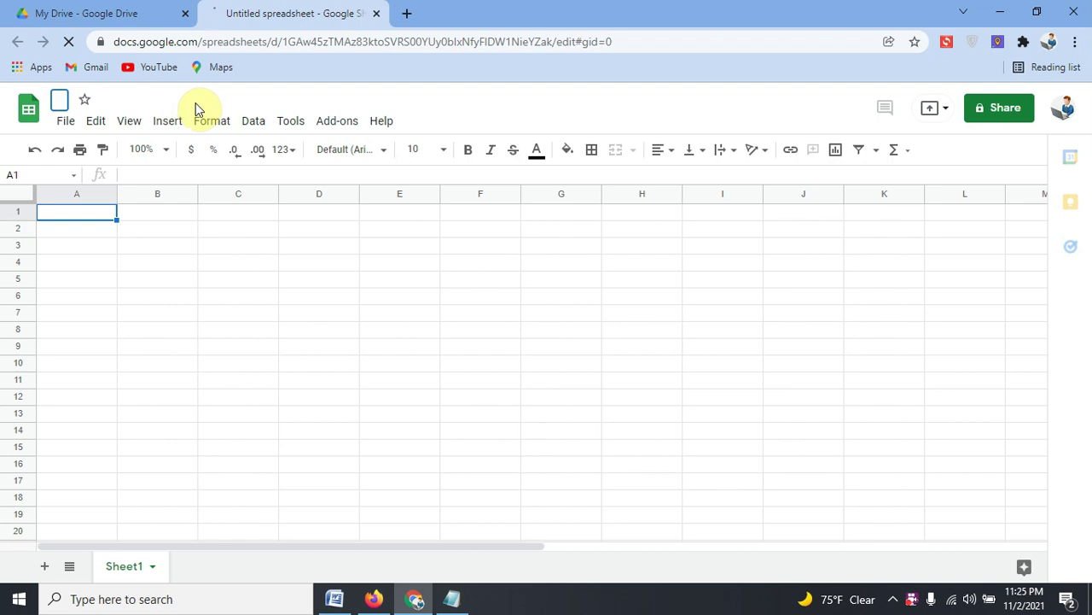
type("onli")
type("ne ")
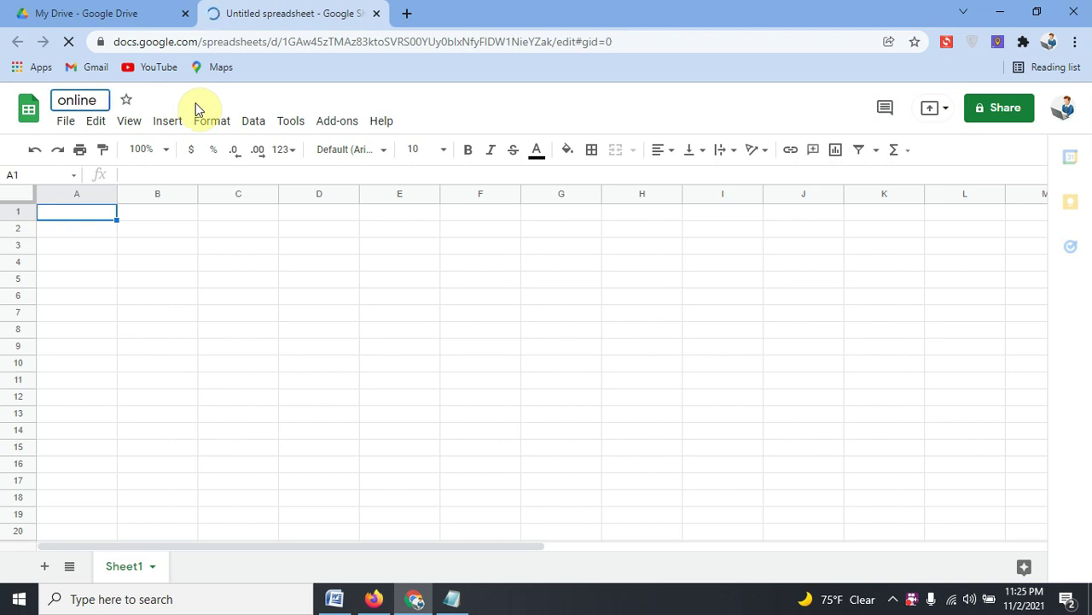
type("D")
type("ata")
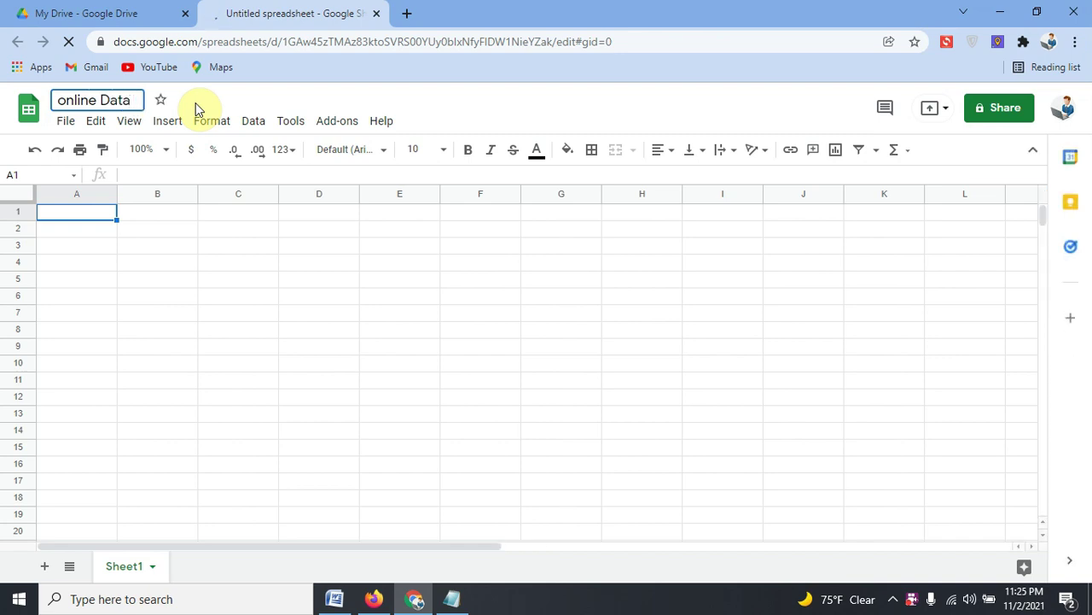
type(" Enrt")
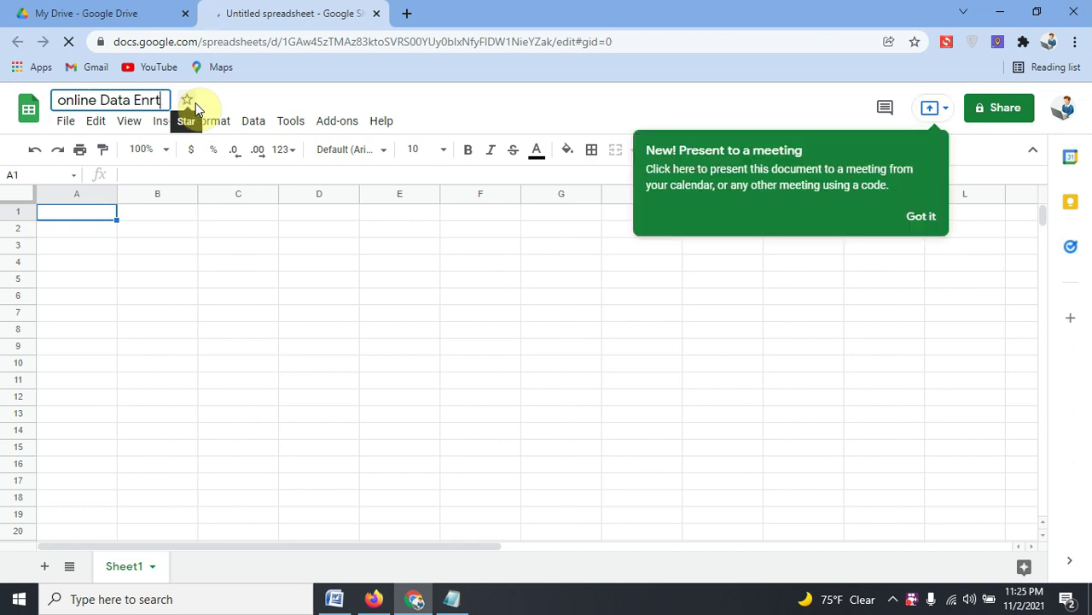
key("BackSpace")
key("BackSpace")
type("tr")
type("y")
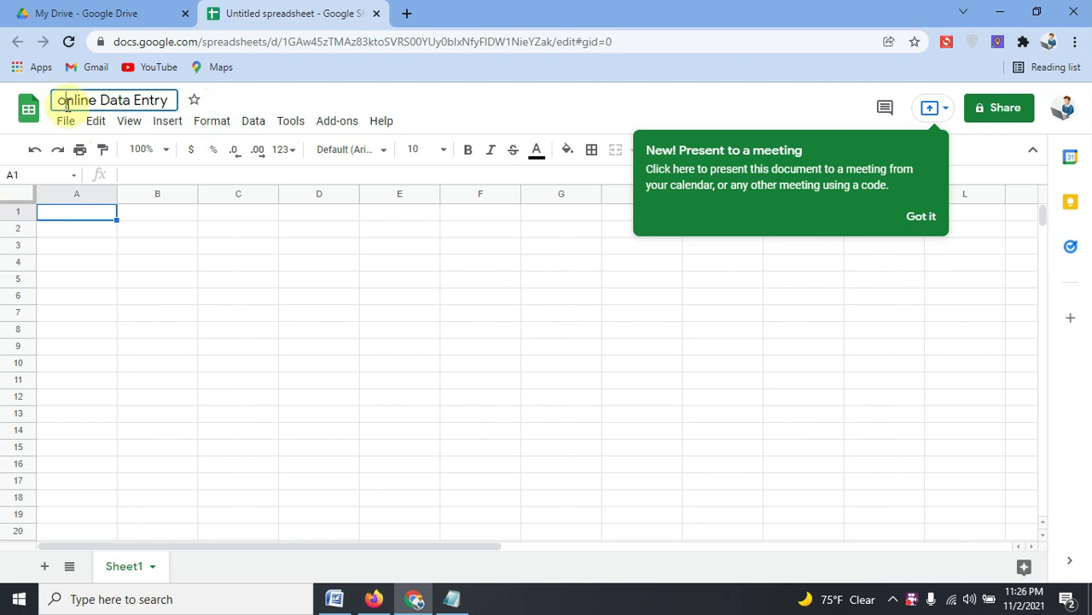
key("BackSpace")
type("O")
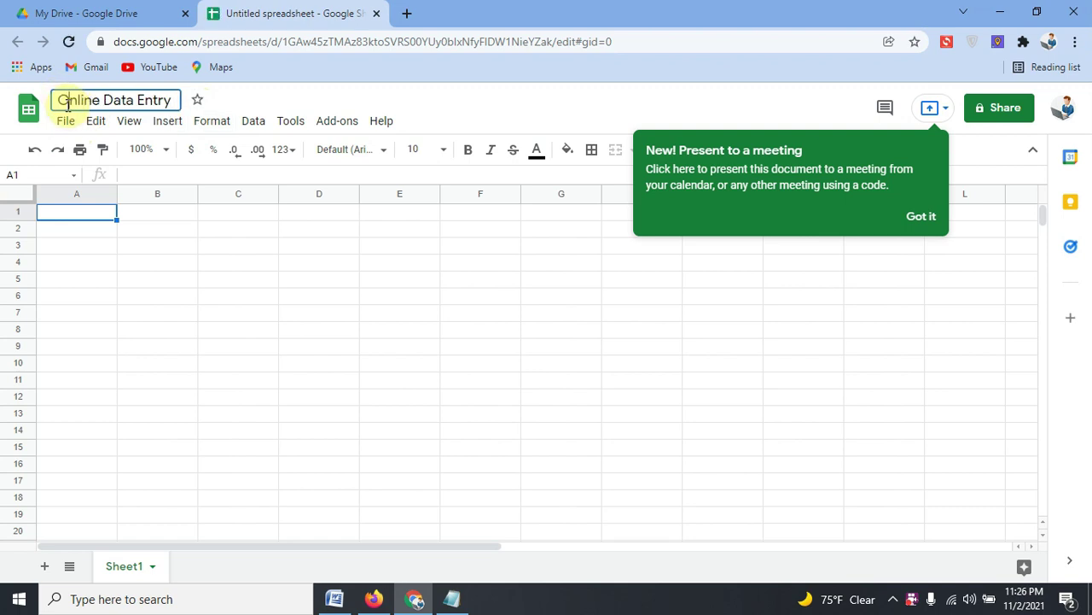
left_click(924, 225)
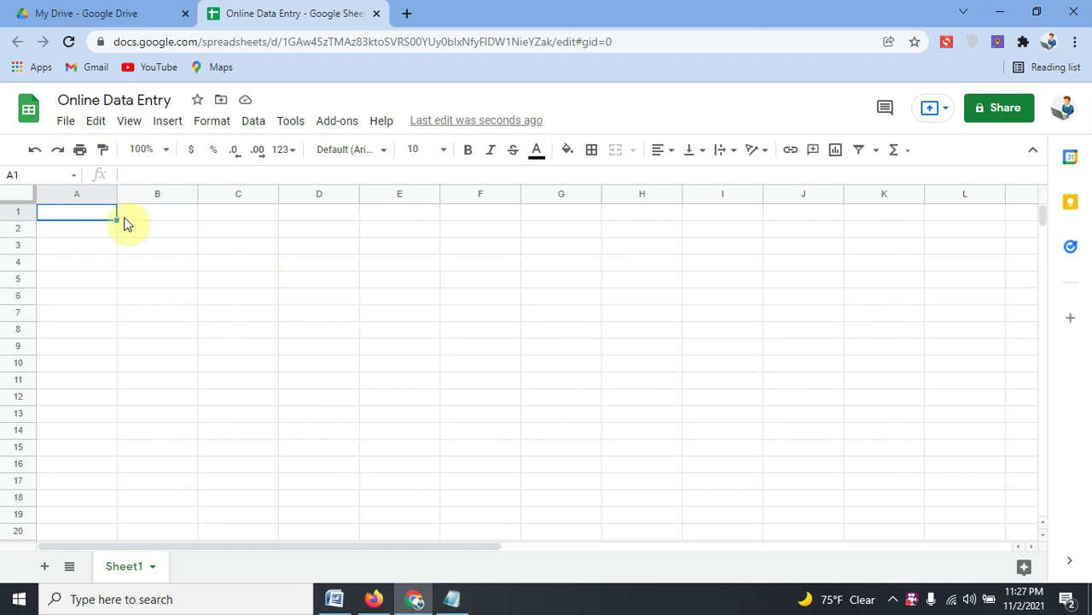
double_click(97, 209)
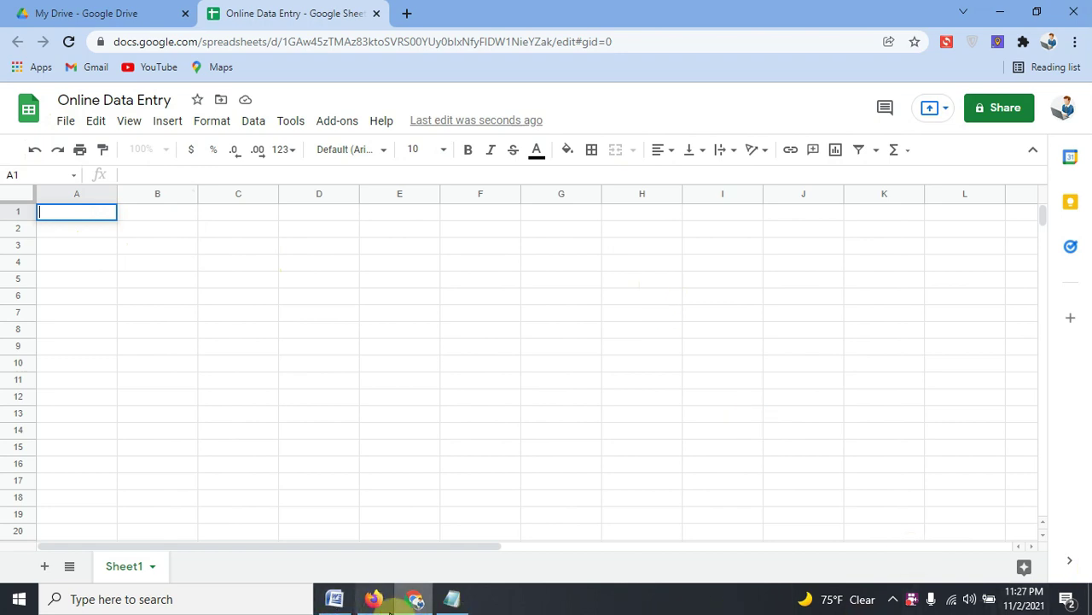
left_click(380, 601)
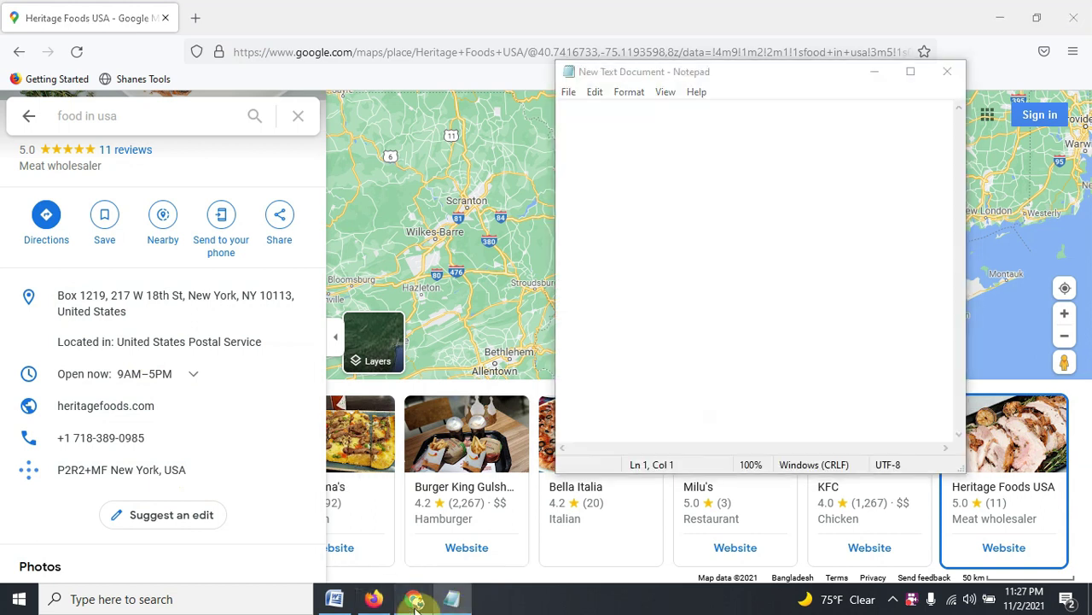
left_click(414, 598)
double_click(82, 211)
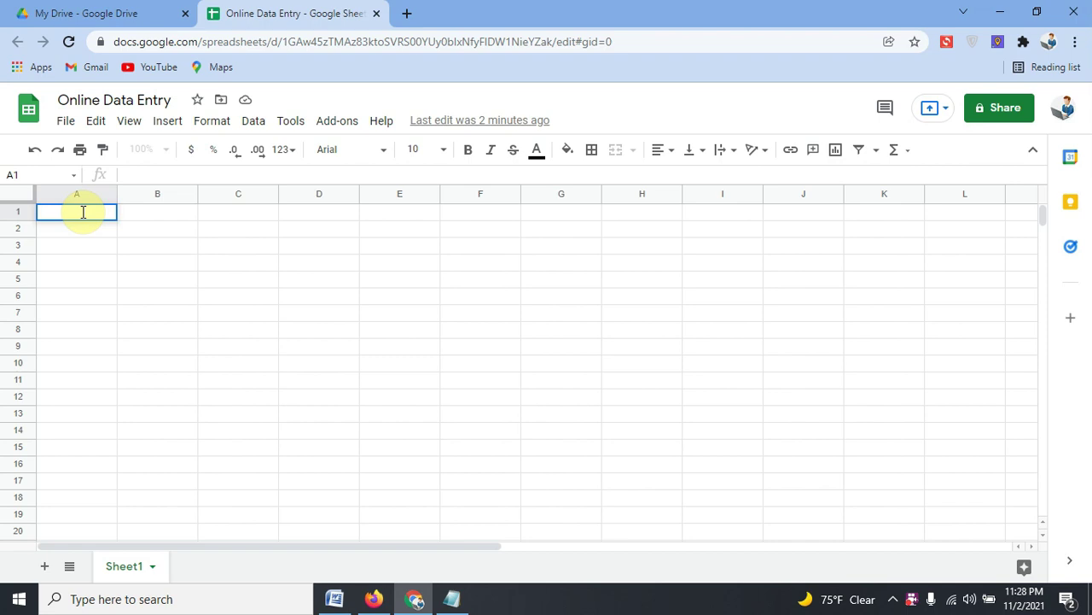
Enter the headers Company Name in A1 and Phone Number in B1
type("Com")
type("pany")
type(" Name")
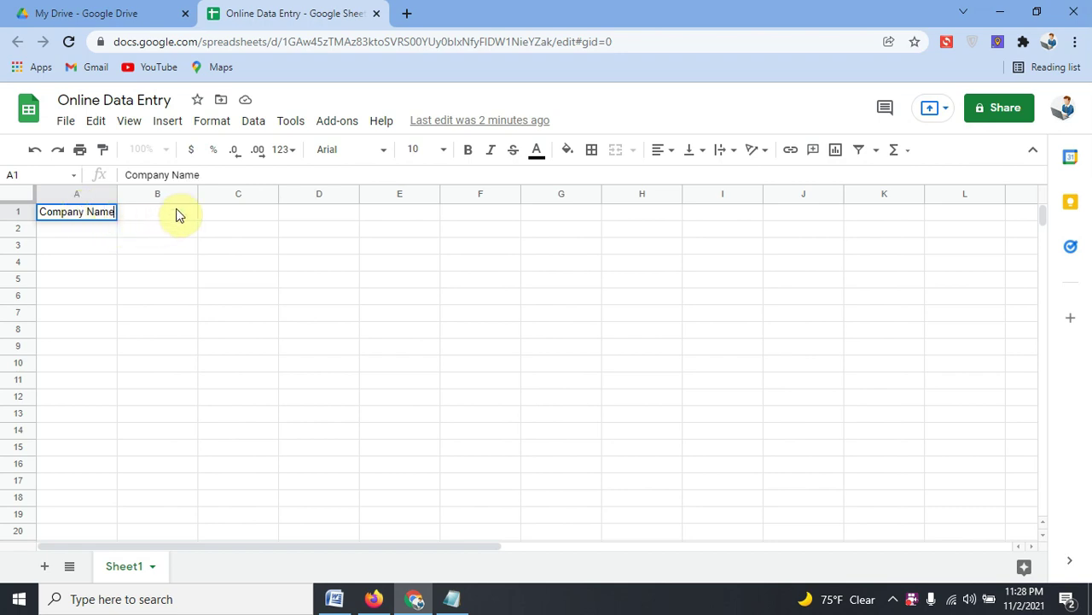
left_click(177, 210)
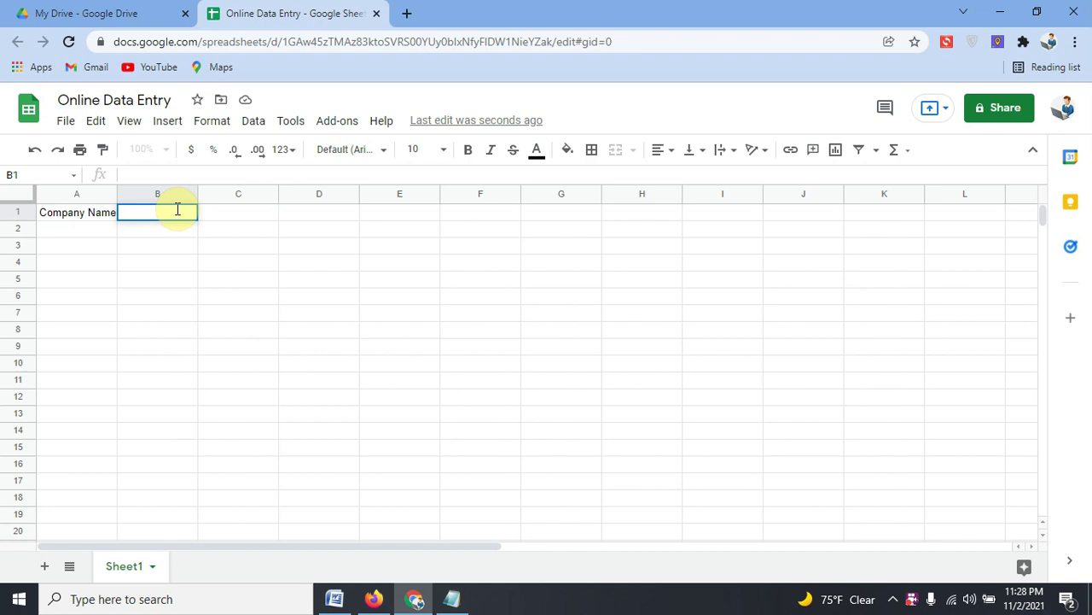
type("Phone Number")
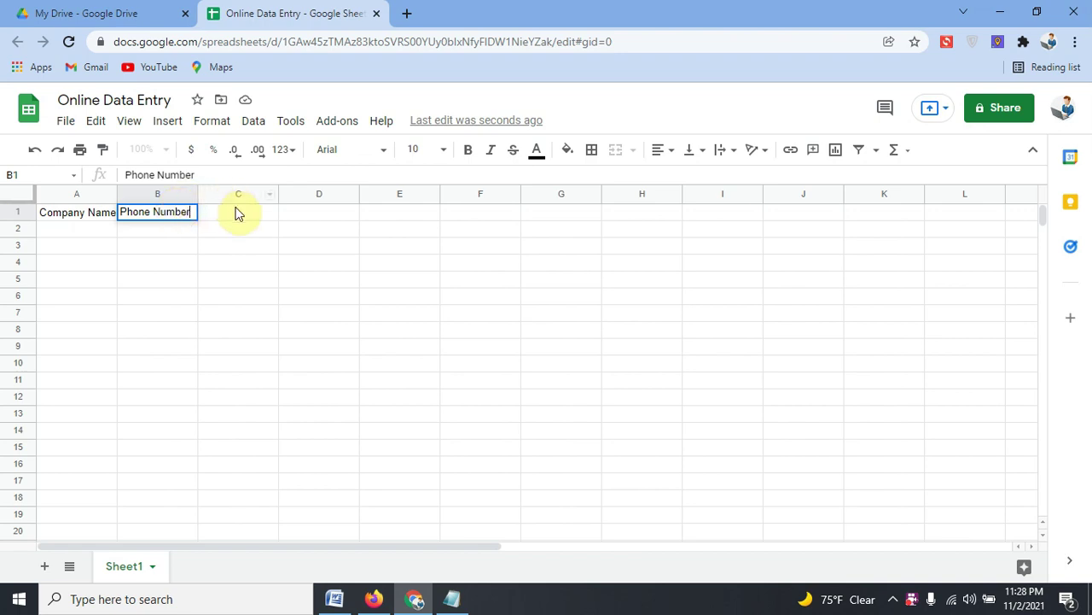
left_click(241, 216)
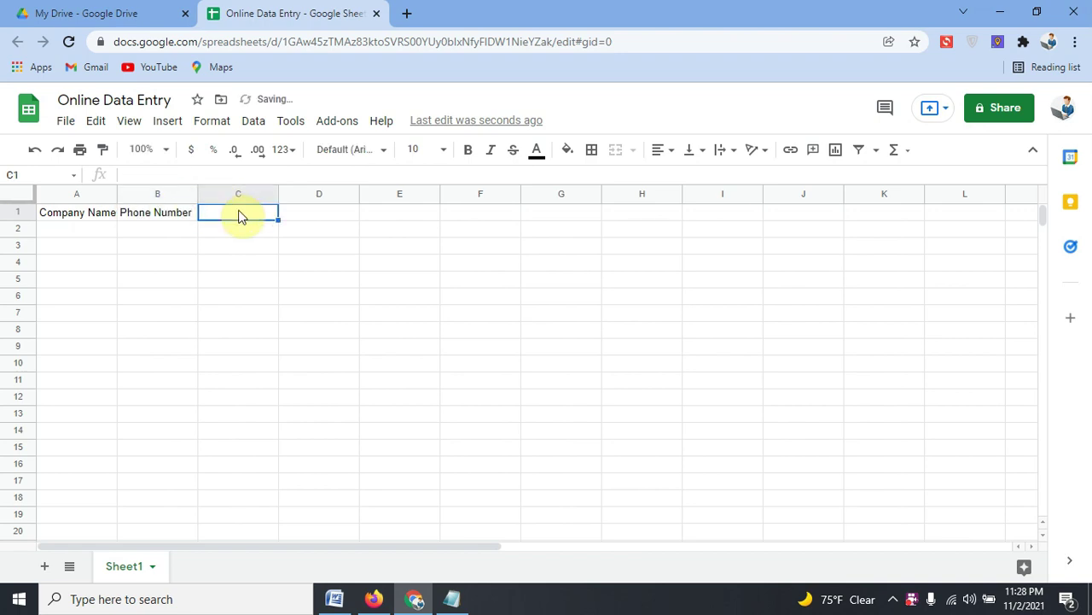
Enter the headers Email Address, Open Time and Location in C1 through E1
type("Email ")
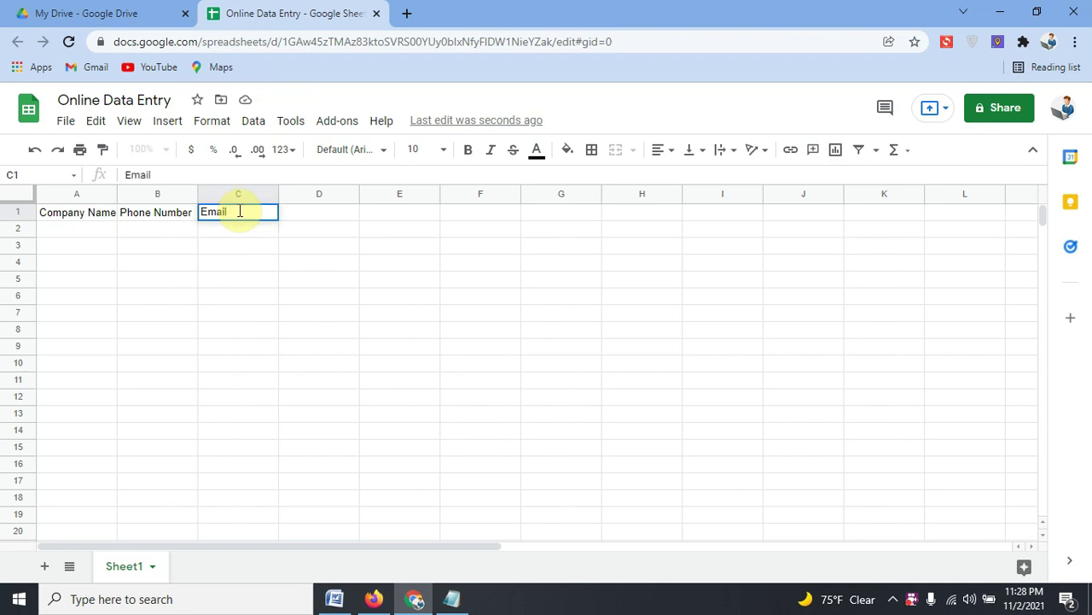
type("Address")
double_click(330, 211)
type("Open ")
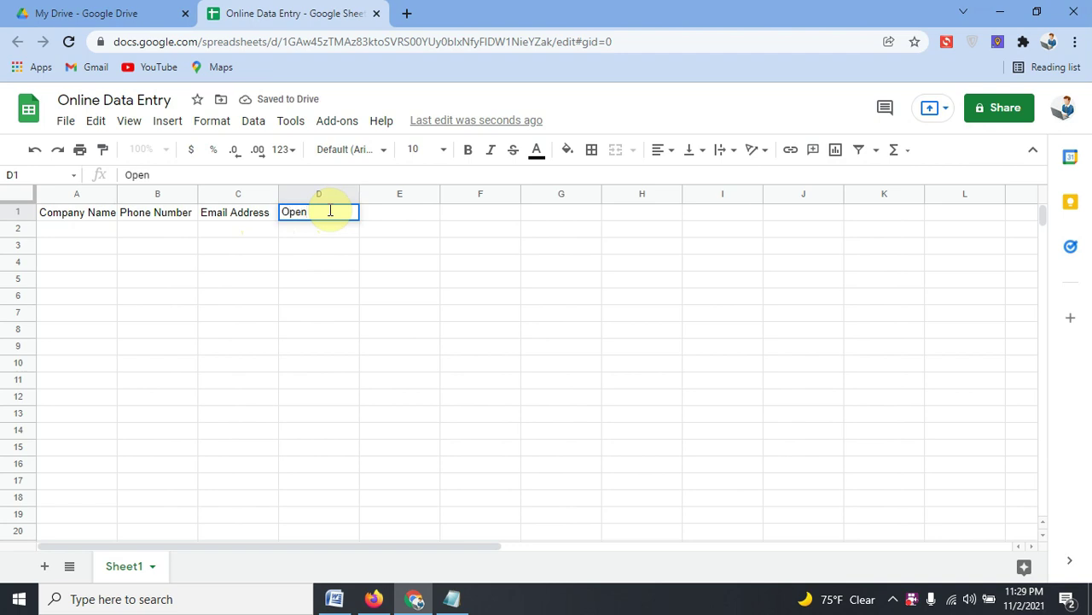
type("Ti")
type("me")
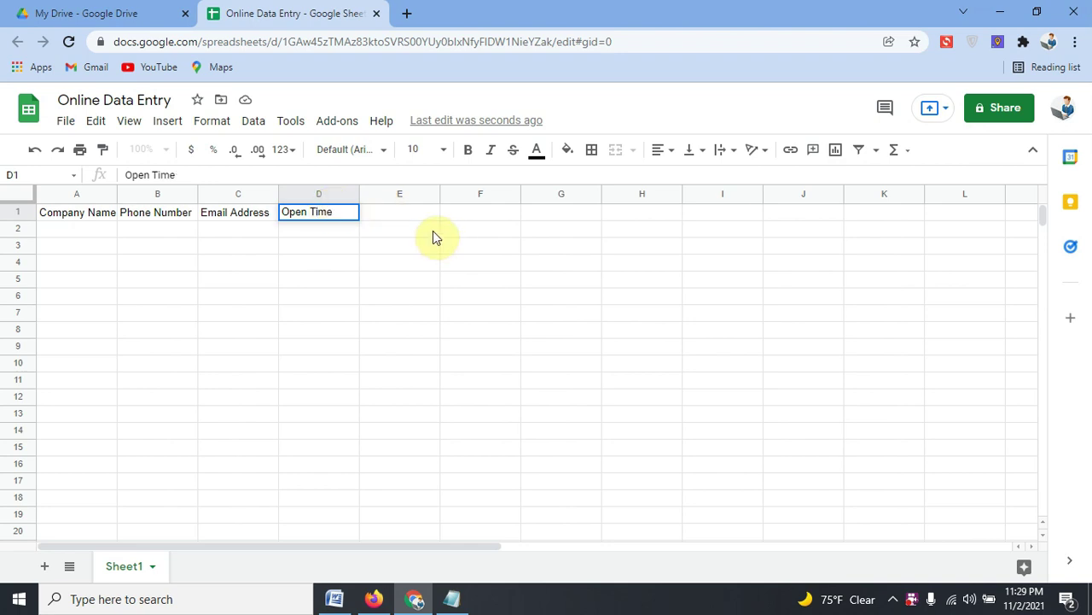
left_click(419, 211)
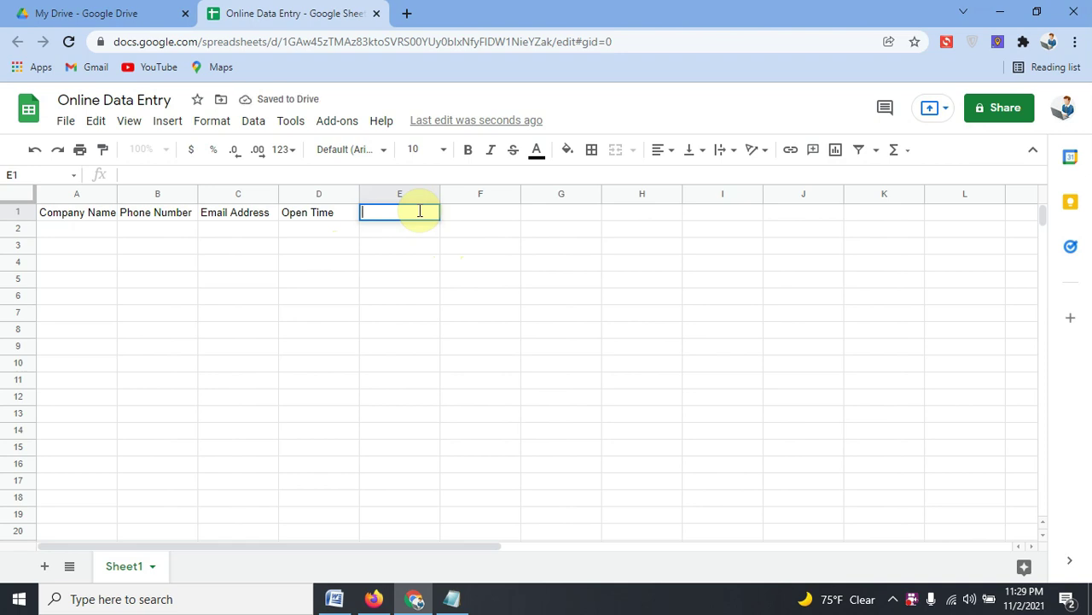
type("Lo")
type("ca")
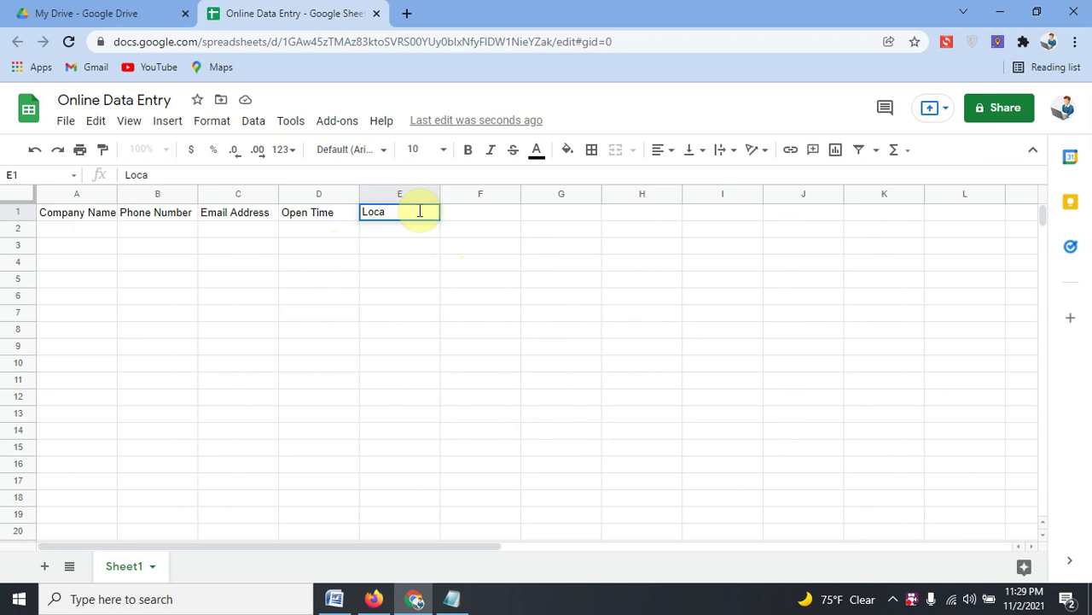
type("tion")
left_click(429, 325)
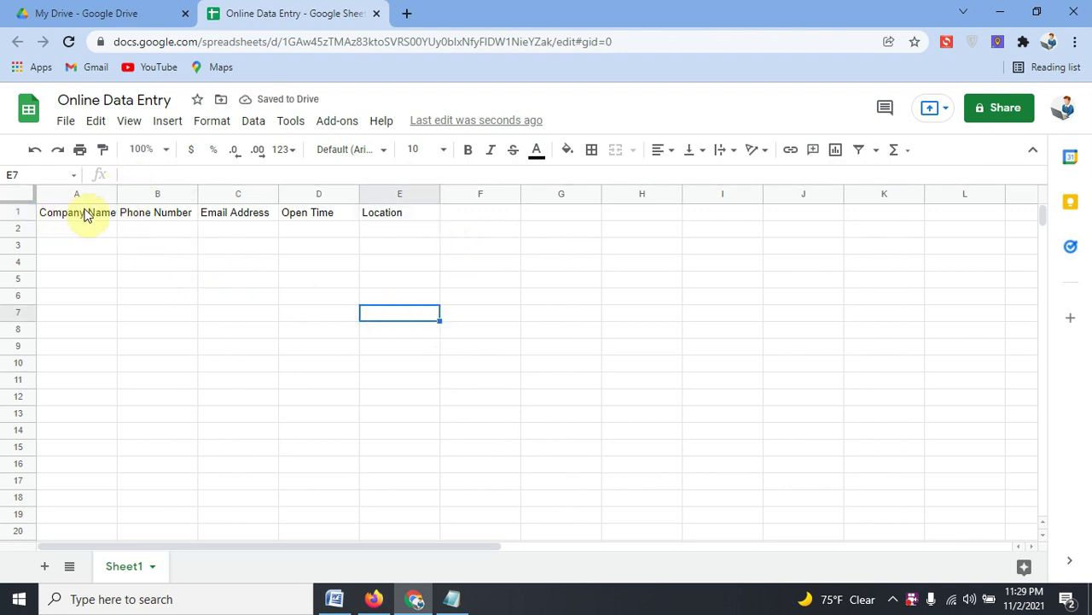
left_click(88, 213)
Give header cells A1:E1 a yellow fill with bold, centered text
left_click_drag(177, 212, 386, 216)
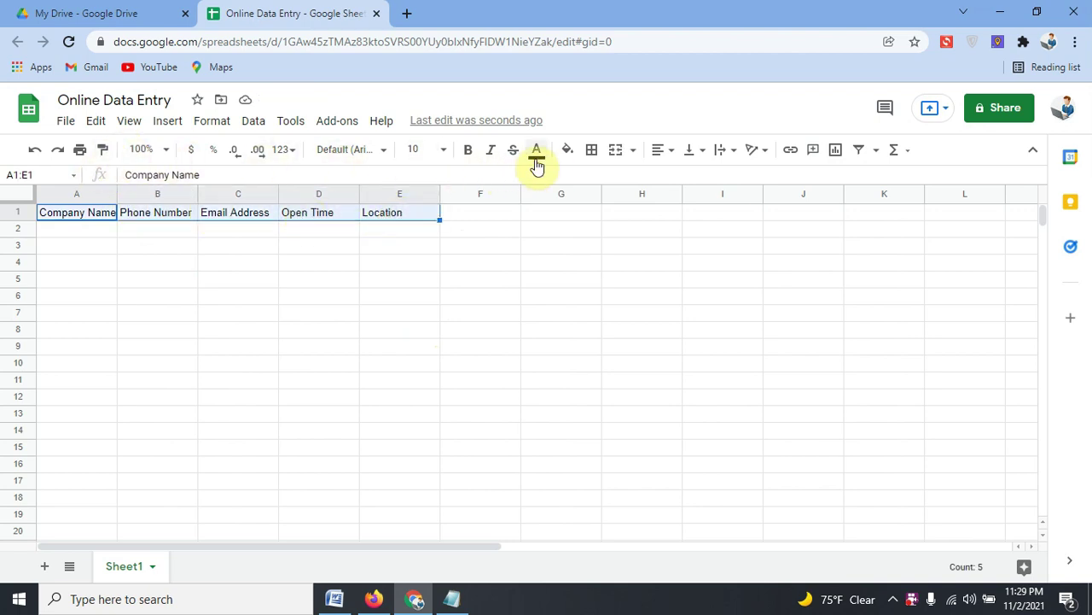
left_click(567, 152)
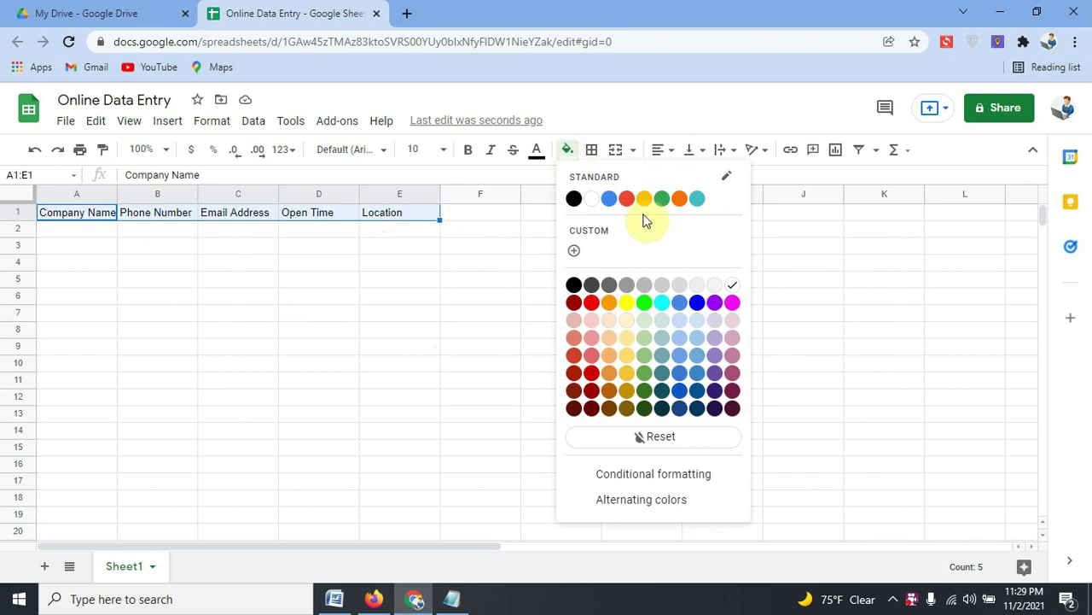
left_click(628, 305)
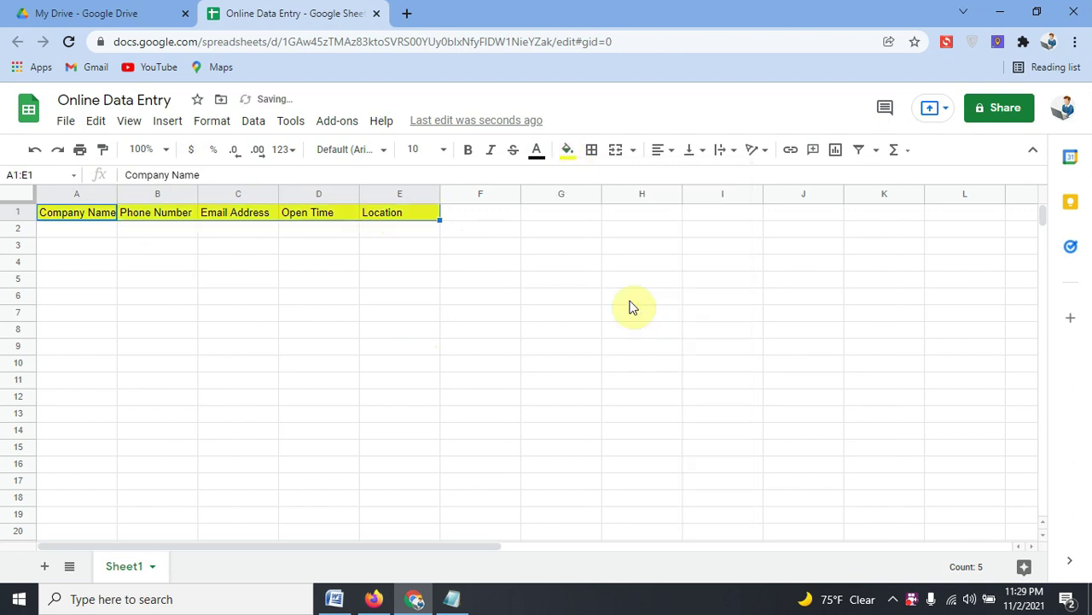
left_click(467, 160)
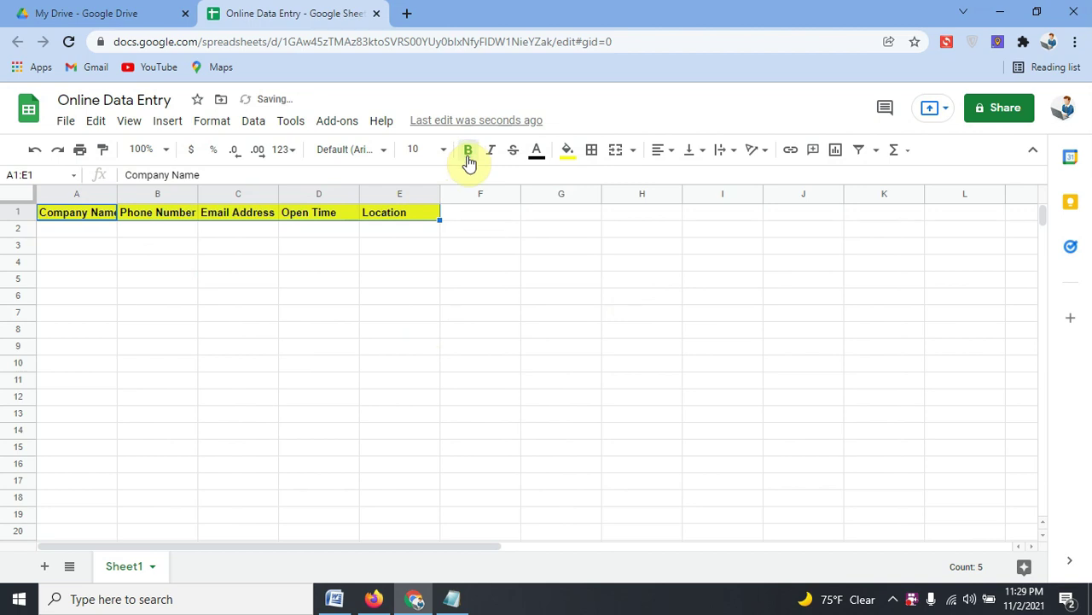
left_click(537, 154)
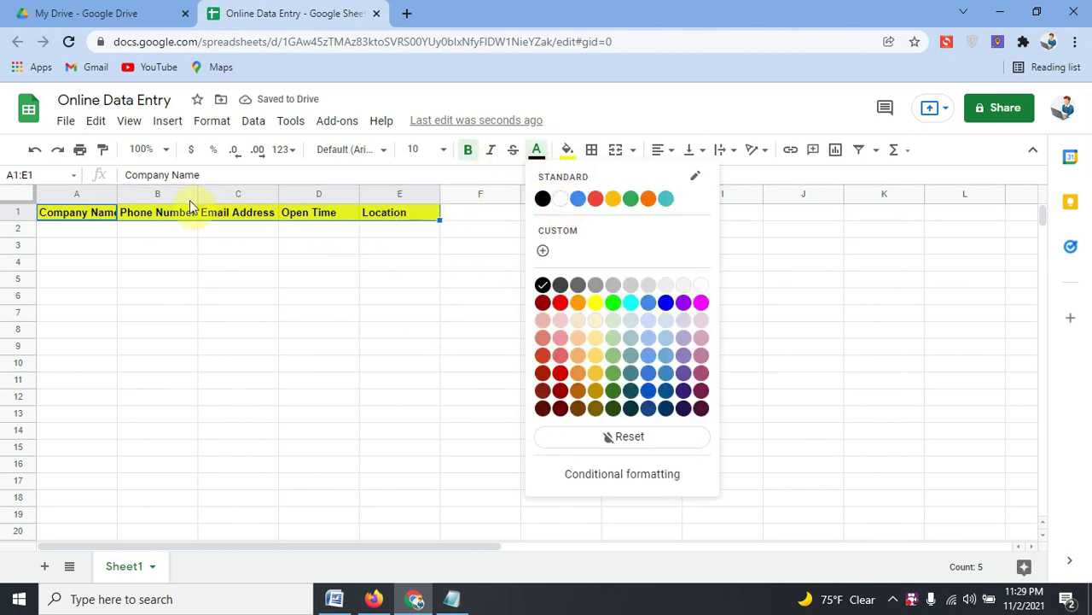
left_click(671, 152)
left_click(681, 176)
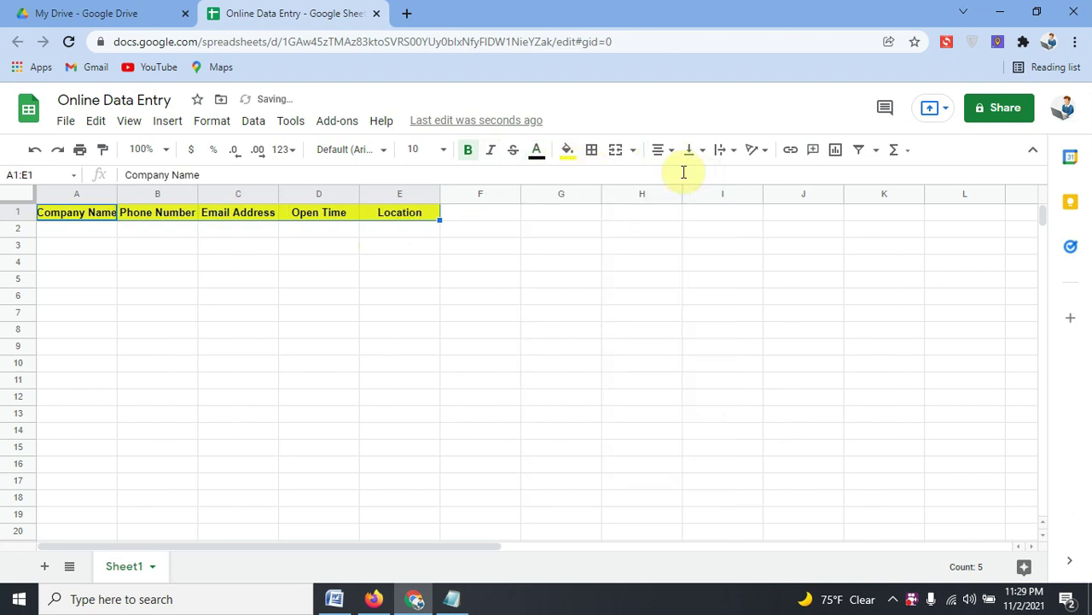
left_click(399, 278)
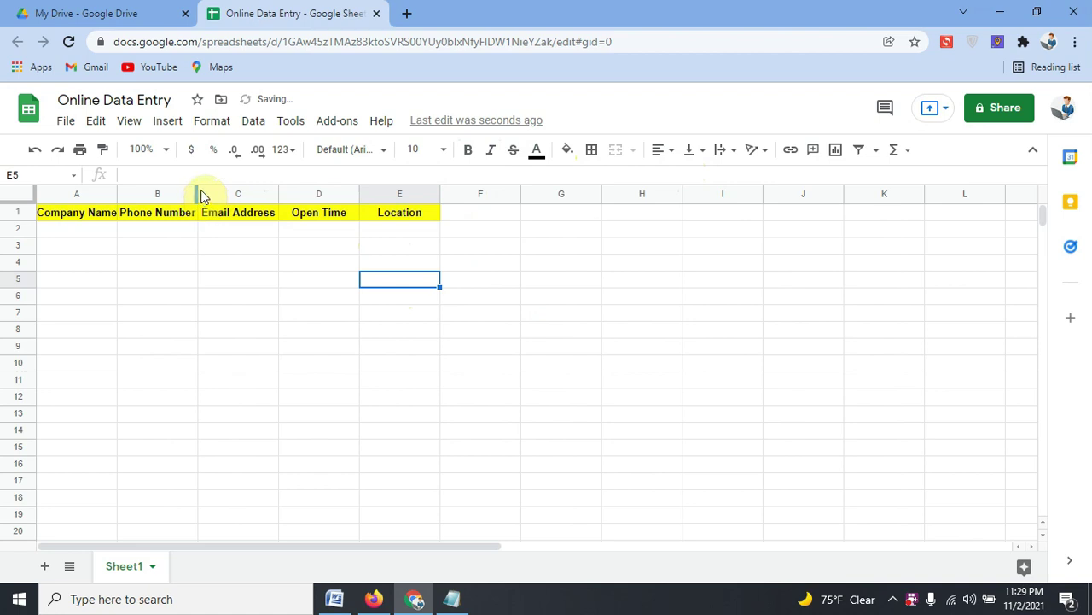
Widen columns A through E so each header label fits with room to spare
mouse_move(359, 193)
left_mouse_down()
mouse_move(448, 198)
mouse_move(418, 196)
left_mouse_up()
left_click_drag(499, 193, 583, 193)
left_click_drag(279, 192, 345, 191)
left_click_drag(198, 193, 266, 193)
left_click_drag(117, 194, 248, 194)
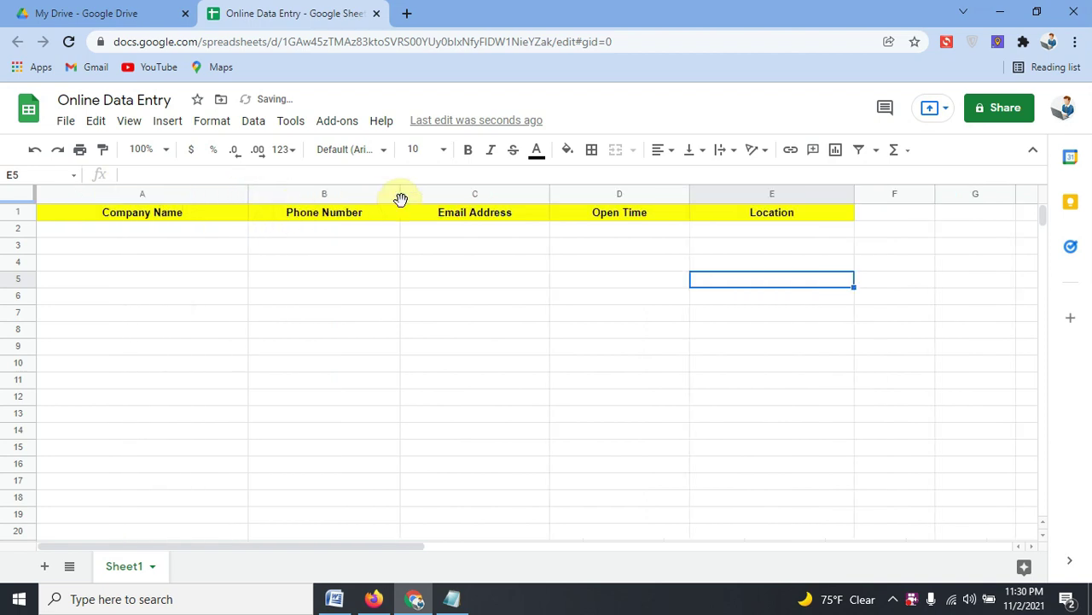
left_click_drag(398, 194, 460, 200)
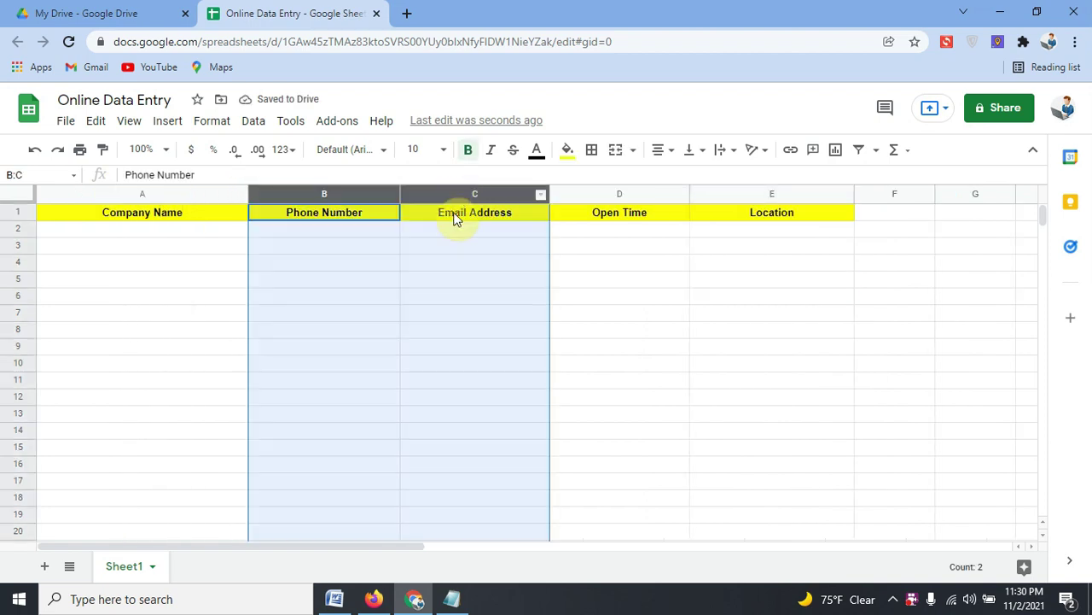
left_click(433, 262)
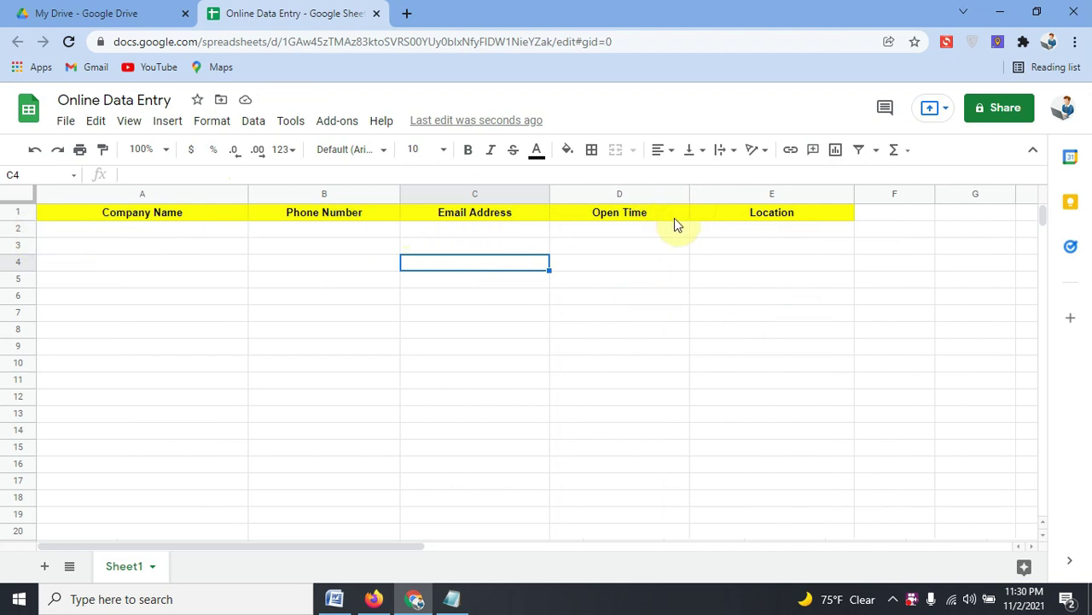
double_click(155, 227)
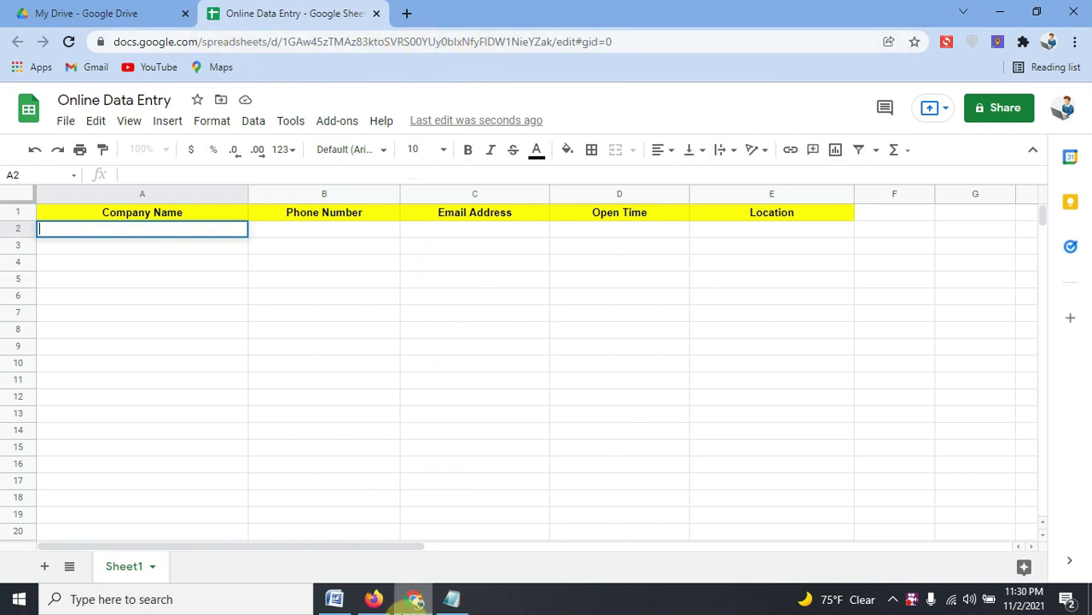
left_click(374, 598)
Copy the business name Heritage Foods USA from Google Maps into cell A2
scroll(145, 230, "up", 3)
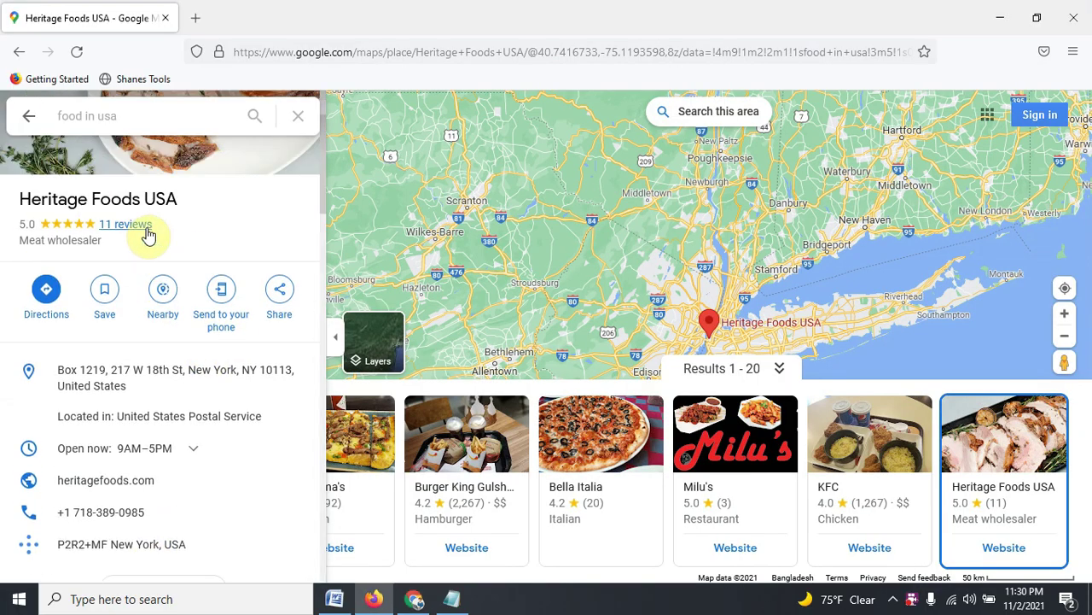
left_click_drag(20, 307, 179, 308)
right_click(168, 307)
left_click(241, 319)
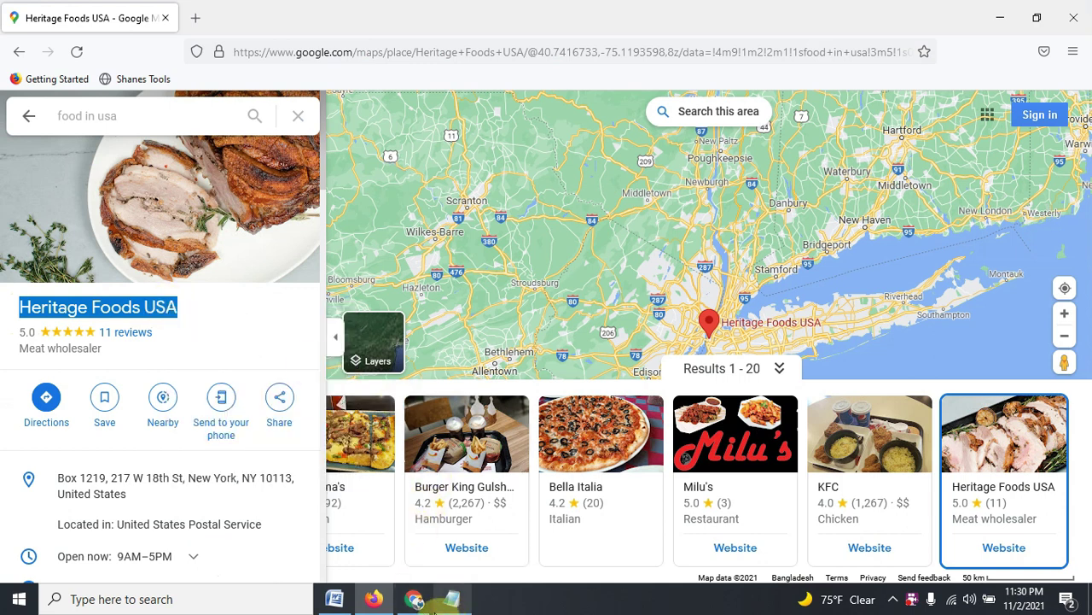
left_click(414, 599)
double_click(146, 236)
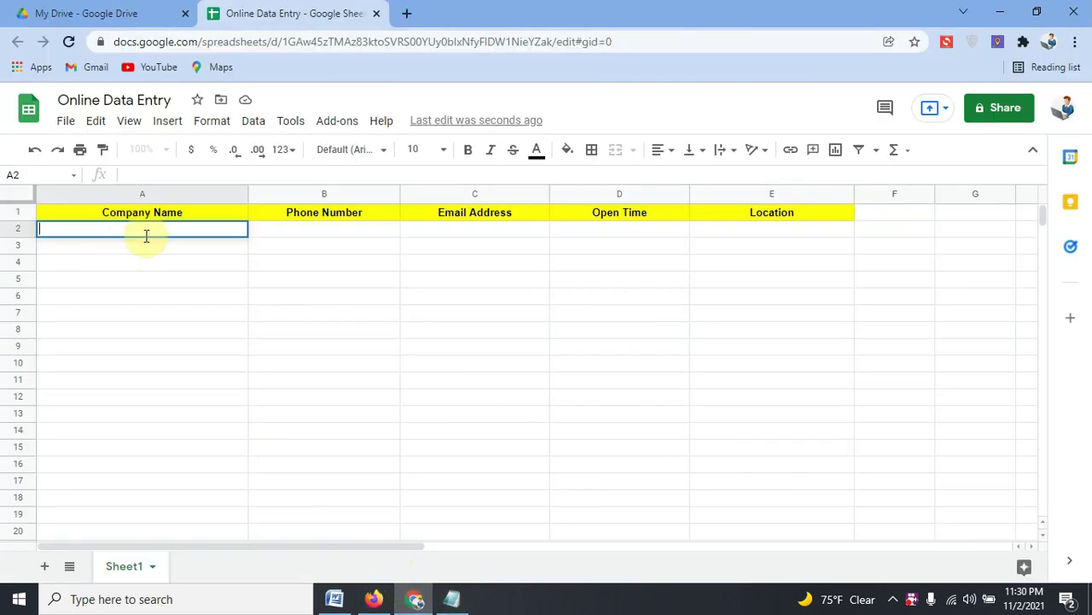
key("ctrl+v")
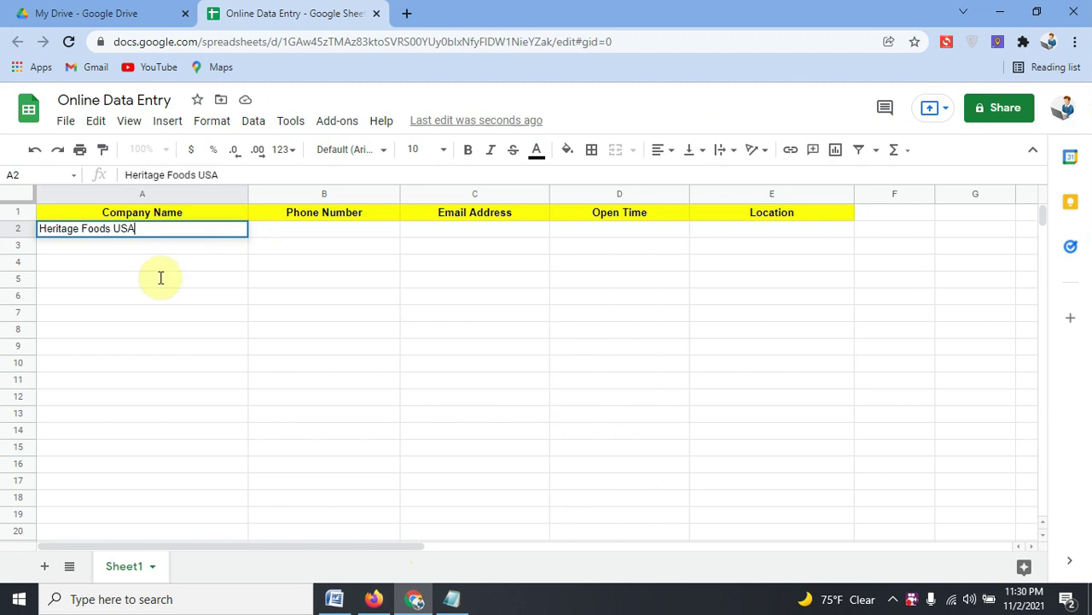
left_click(330, 239)
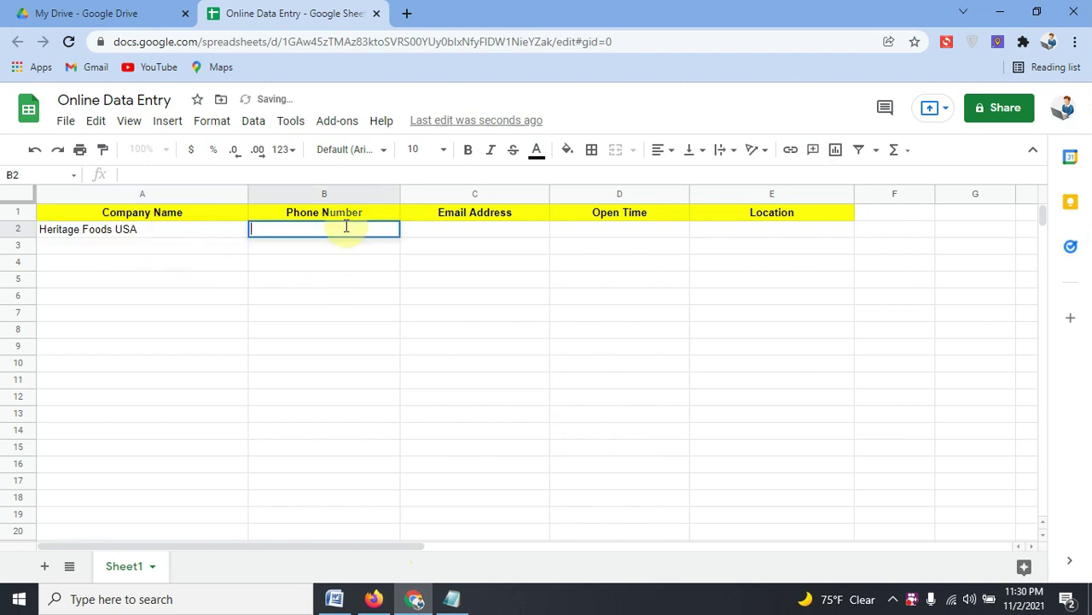
left_click(376, 600)
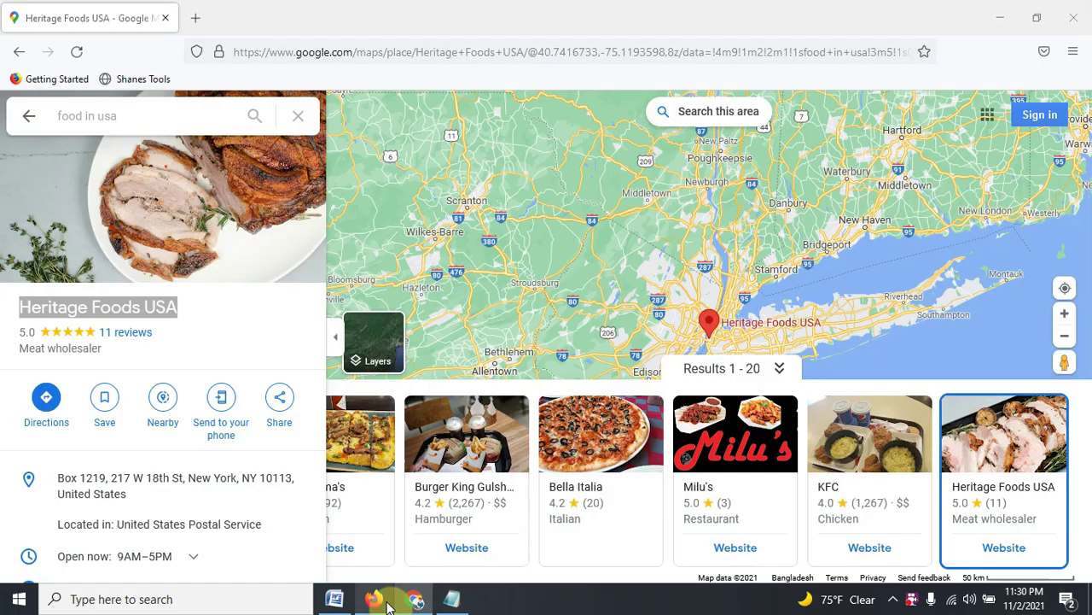
Copy the listing's phone number into a new tab and cut the digits after the plus sign
scroll(85, 532, "down", 3)
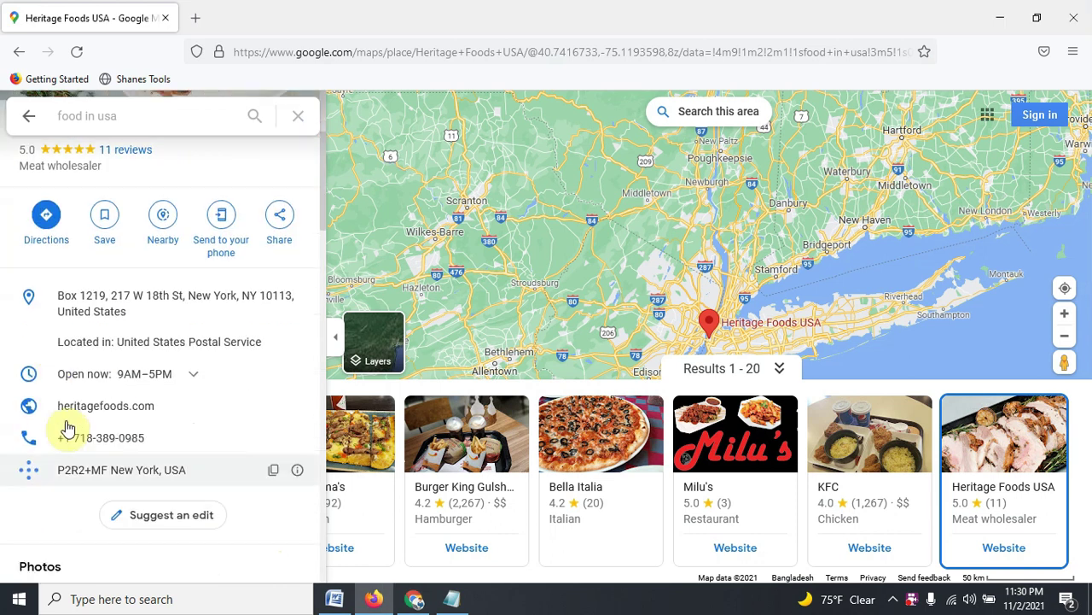
left_click(297, 443)
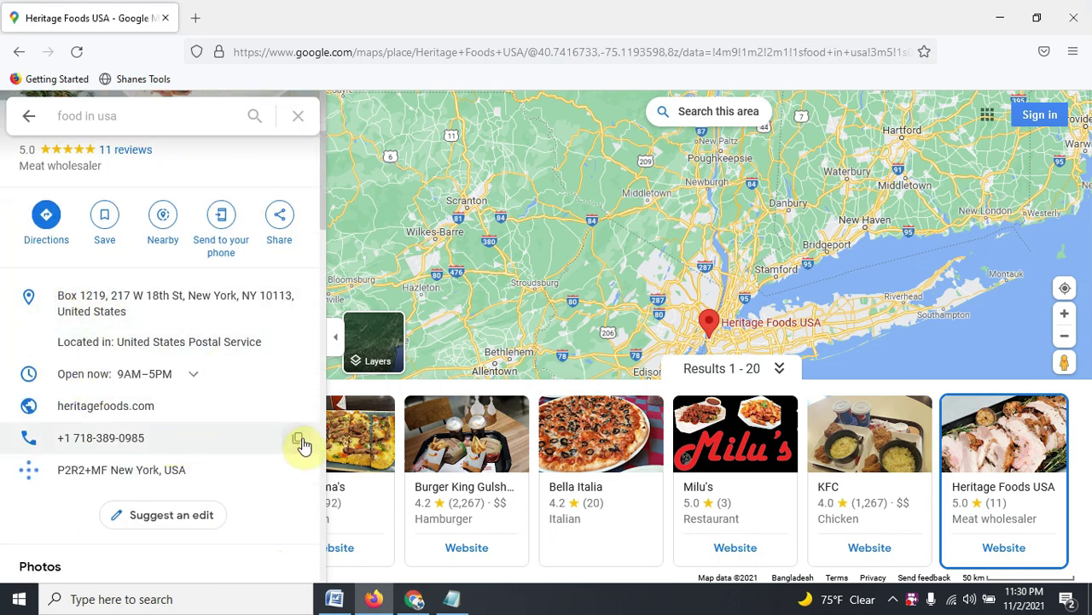
left_click(195, 18)
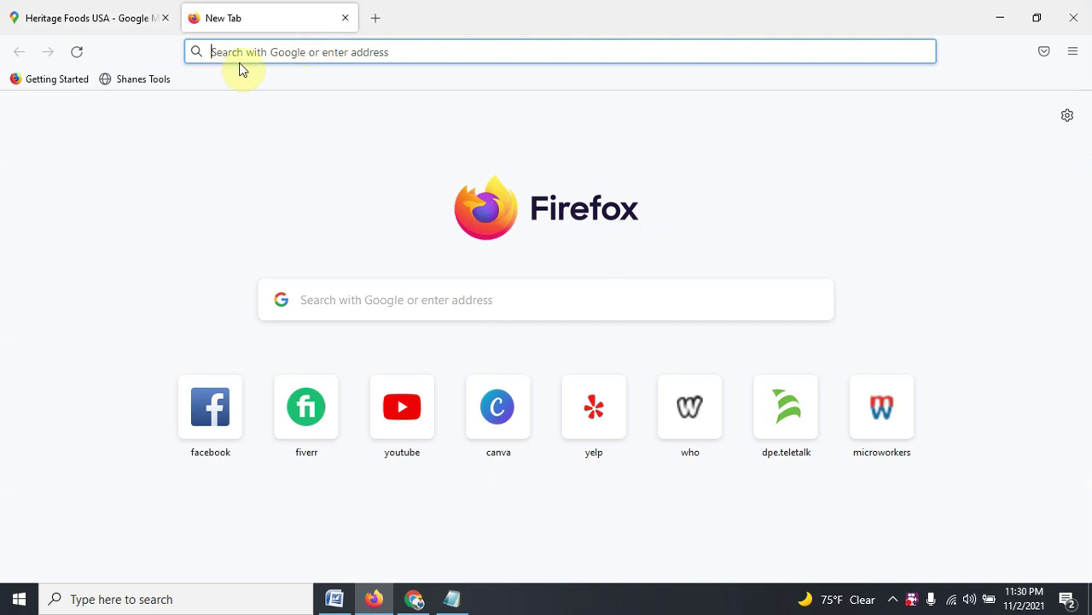
key("ctrl+v")
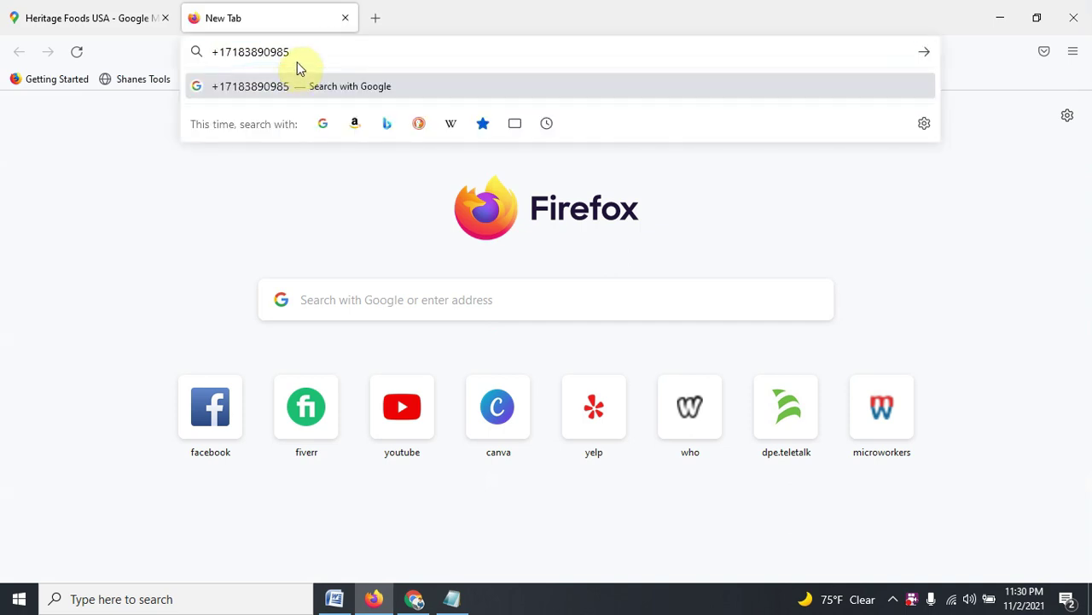
left_click_drag(220, 53, 309, 51)
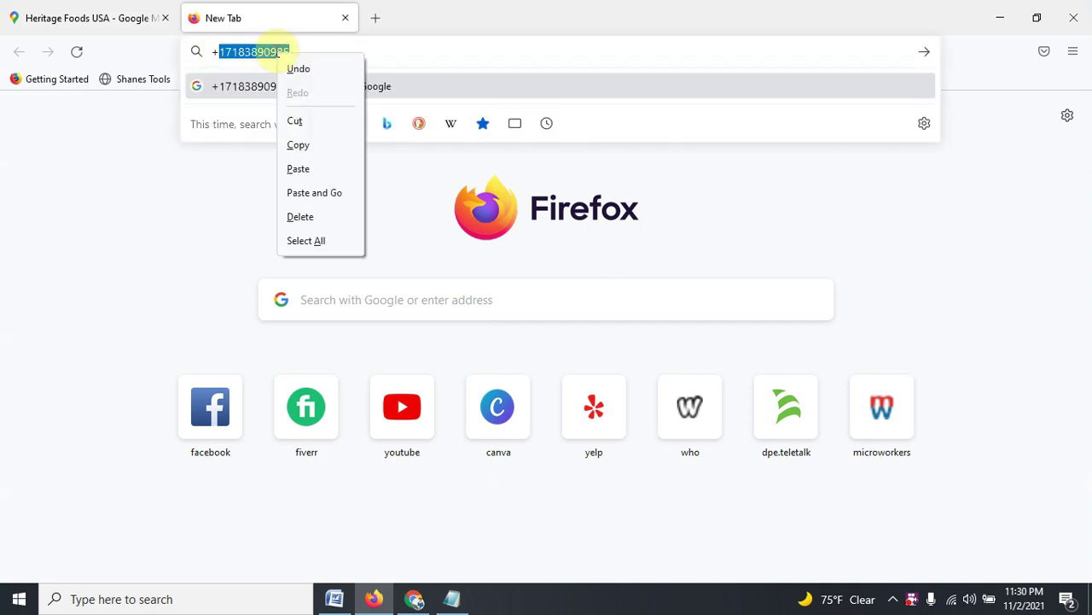
right_click(309, 51)
left_click(294, 121)
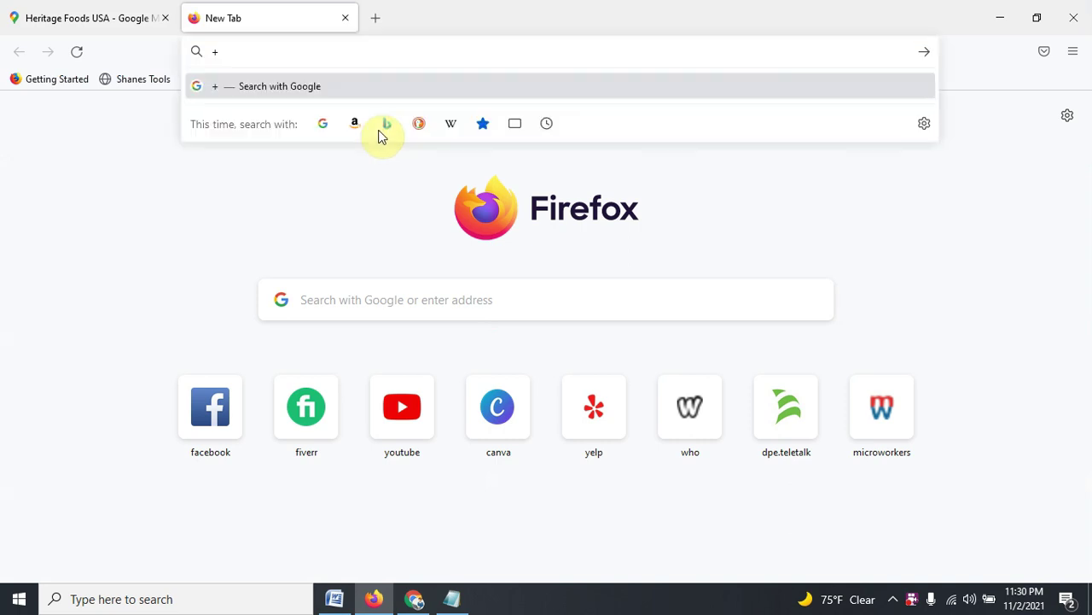
left_click(453, 599)
left_click(414, 600)
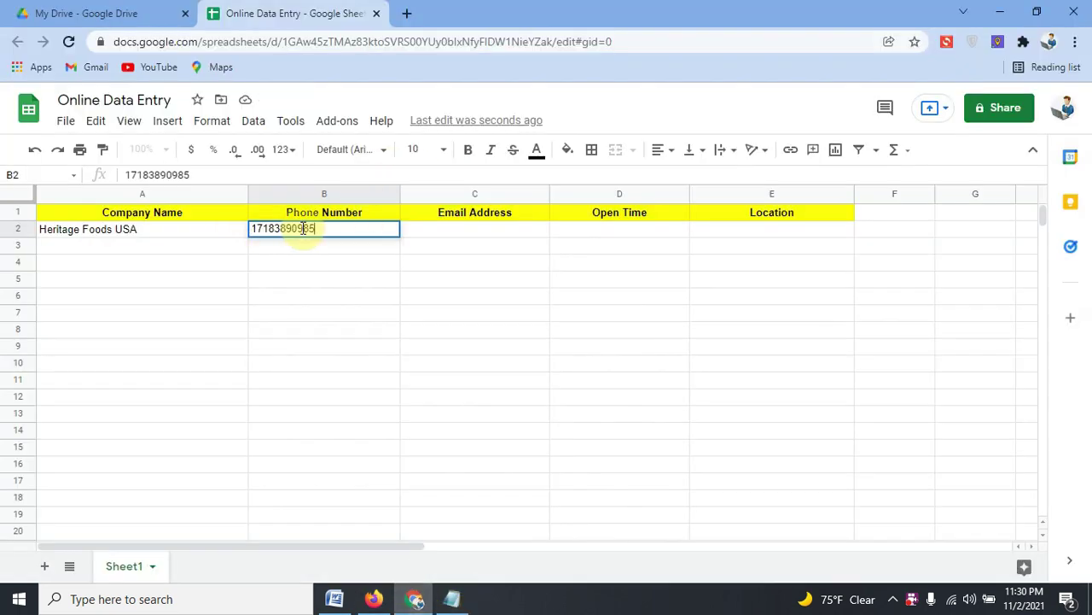
Confirm the phone number in B2 and bring back the Heritage Foods USA Maps listing
double_click(443, 229)
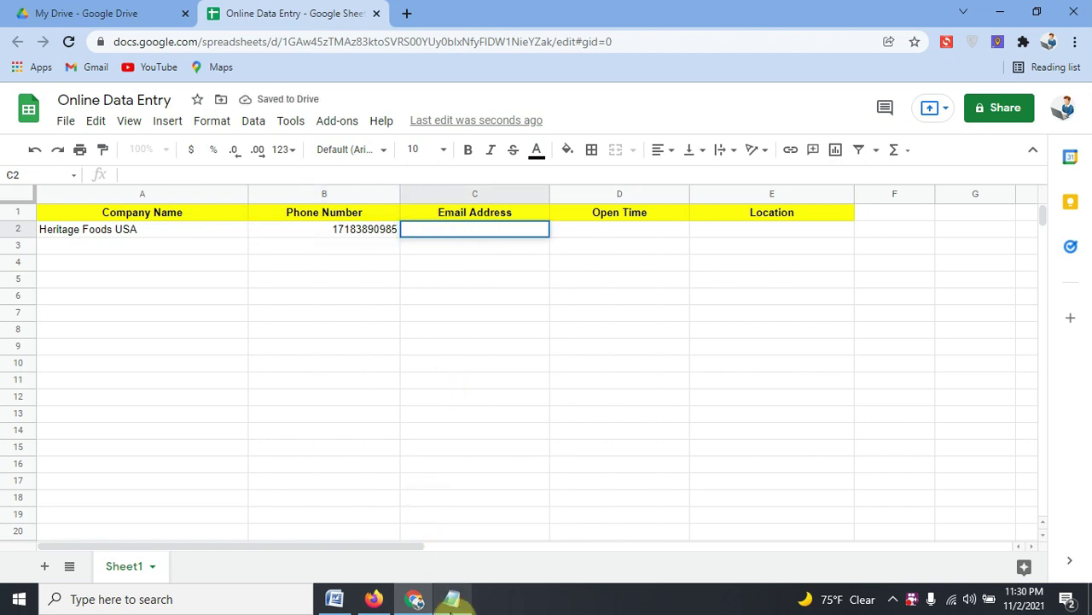
left_click(374, 599)
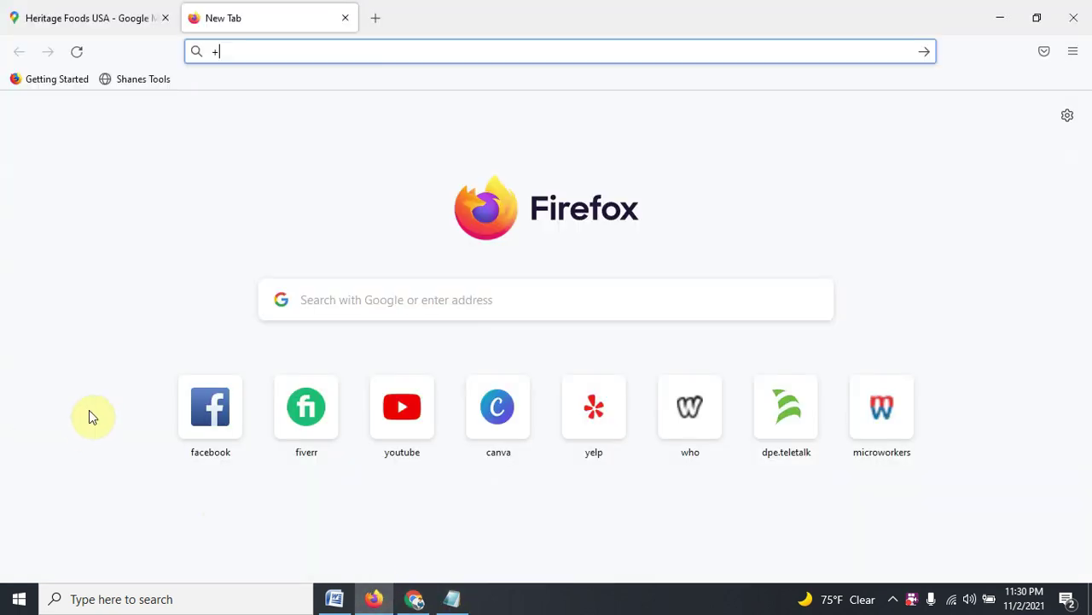
left_click(135, 23)
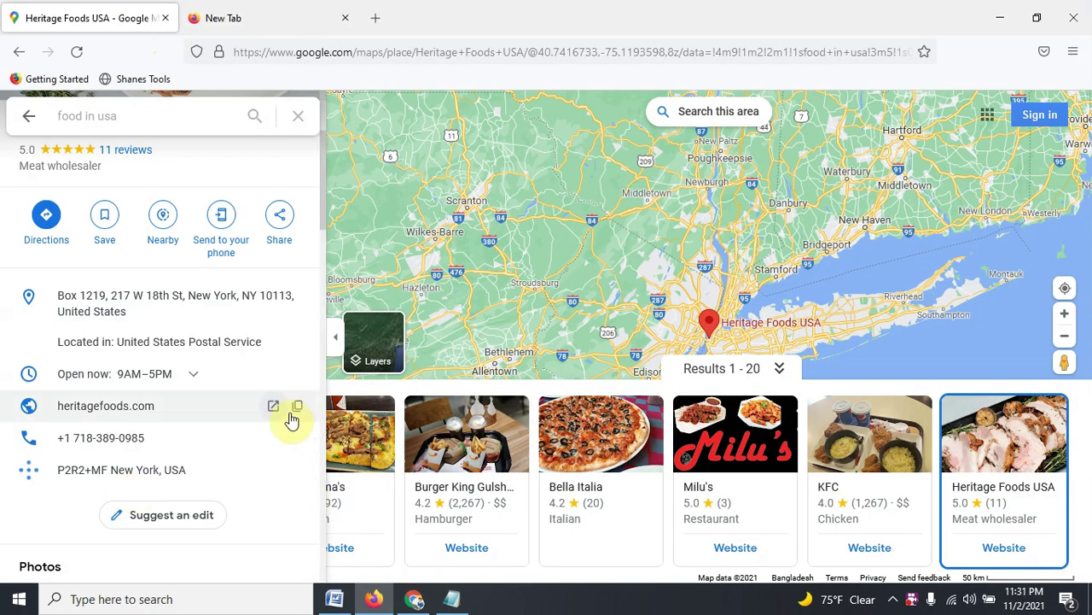
left_click(299, 411)
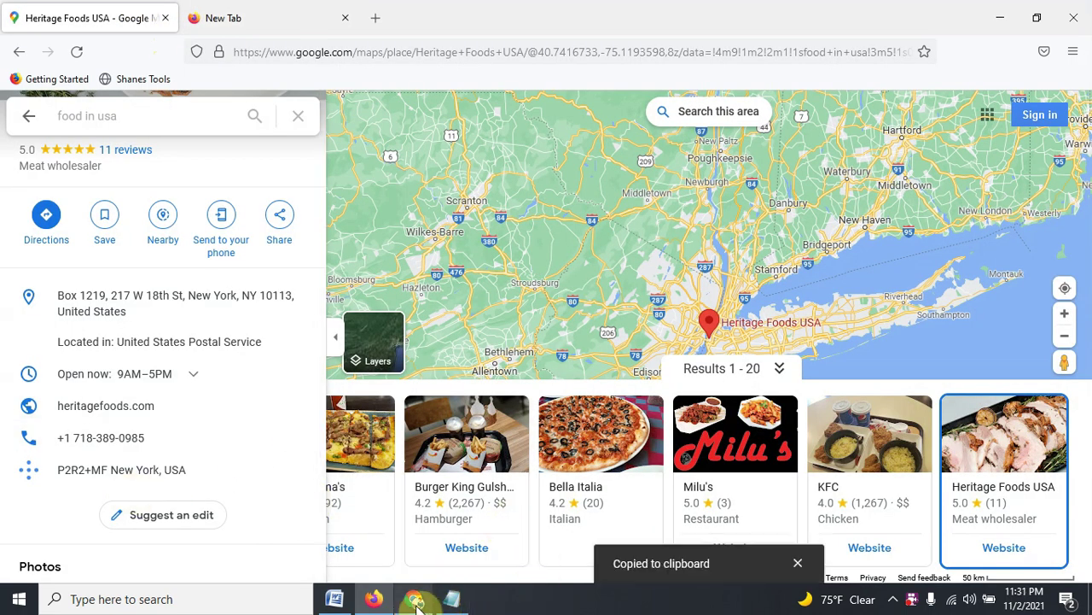
left_click(414, 599)
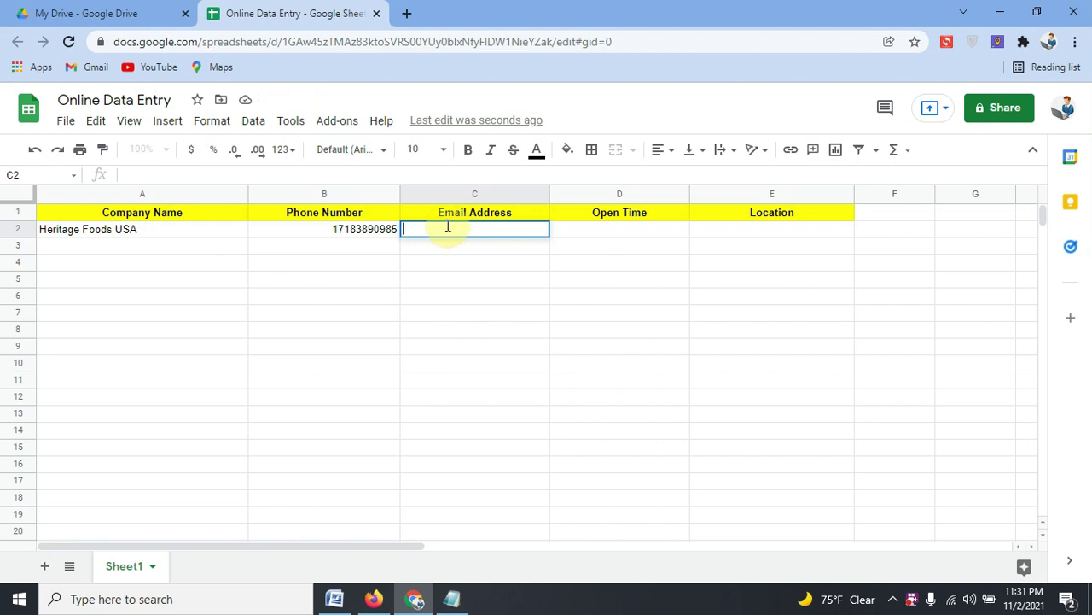
key("ctrl+v")
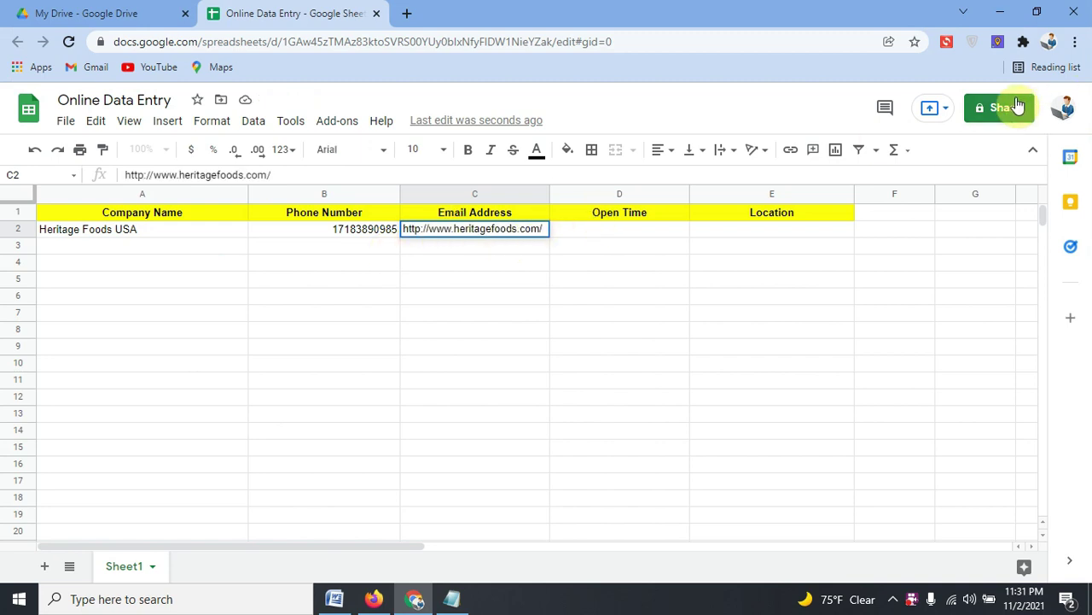
double_click(598, 227)
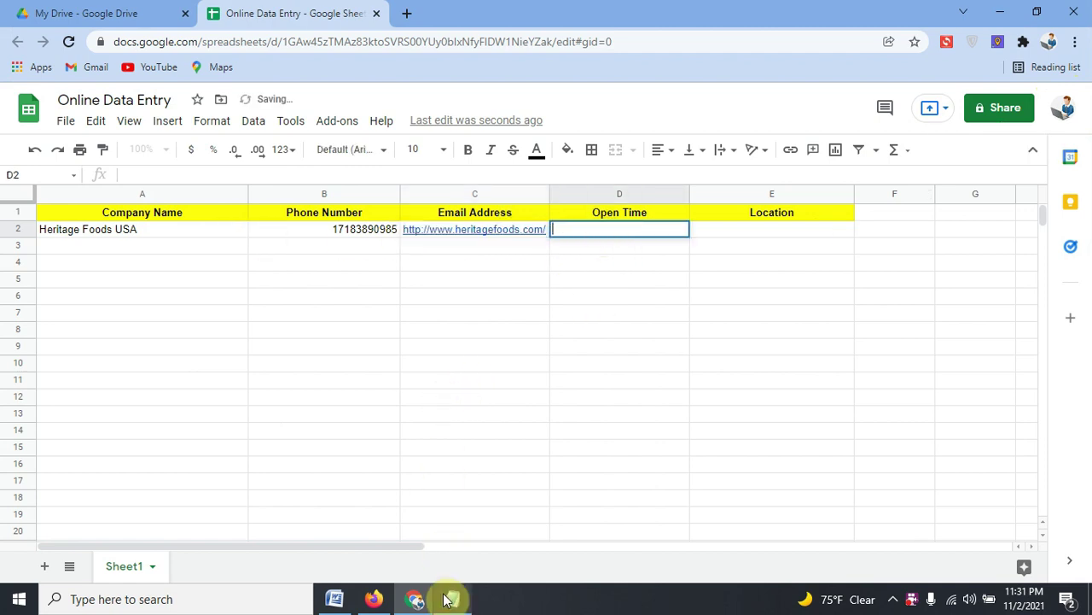
Copy the opening-hours text from the Maps listing and paste it into cell D2
left_click(374, 599)
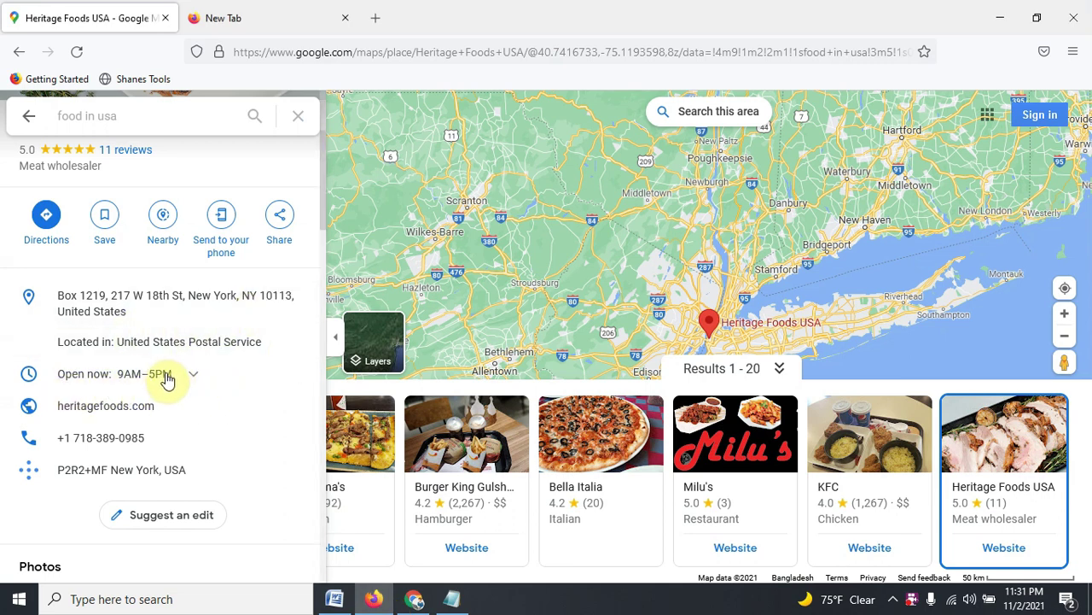
left_click_drag(167, 380, 66, 382)
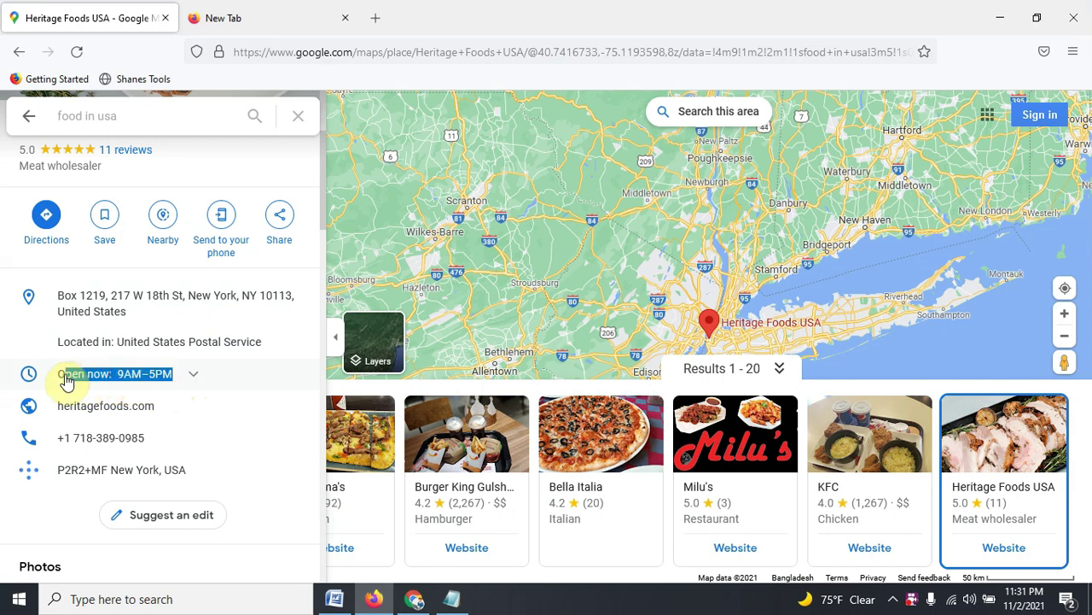
left_click(98, 380)
right_click(101, 378)
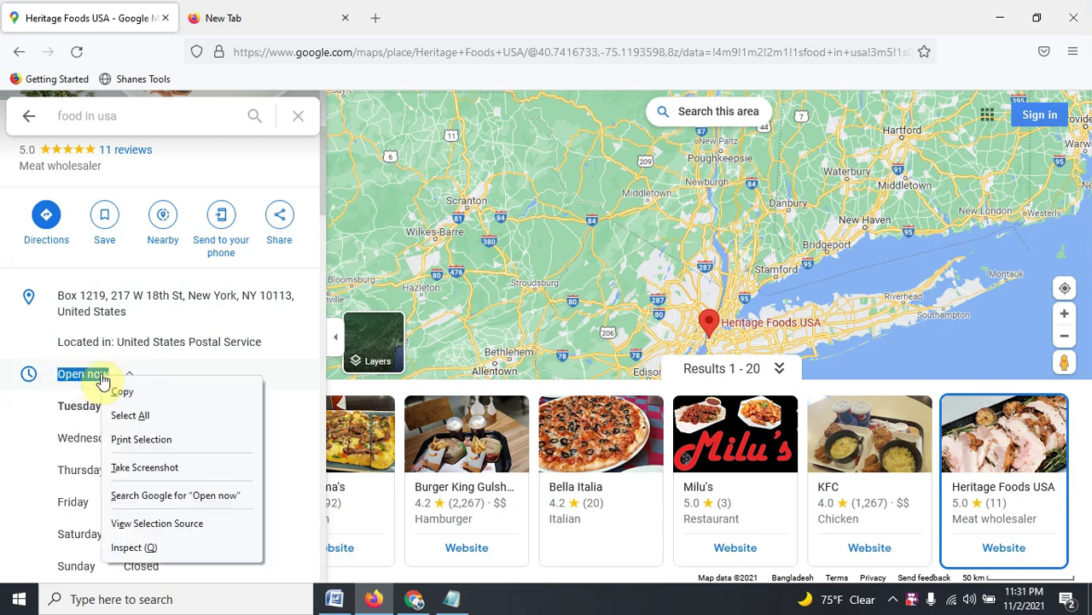
left_click(173, 401)
left_click(453, 598)
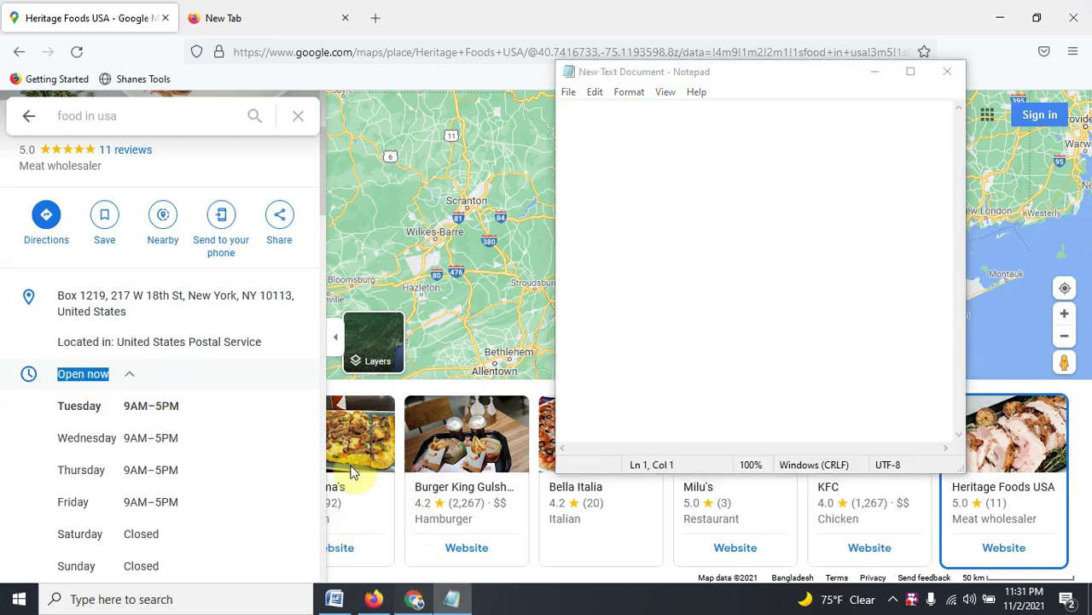
key("alt+Tab")
double_click(589, 230)
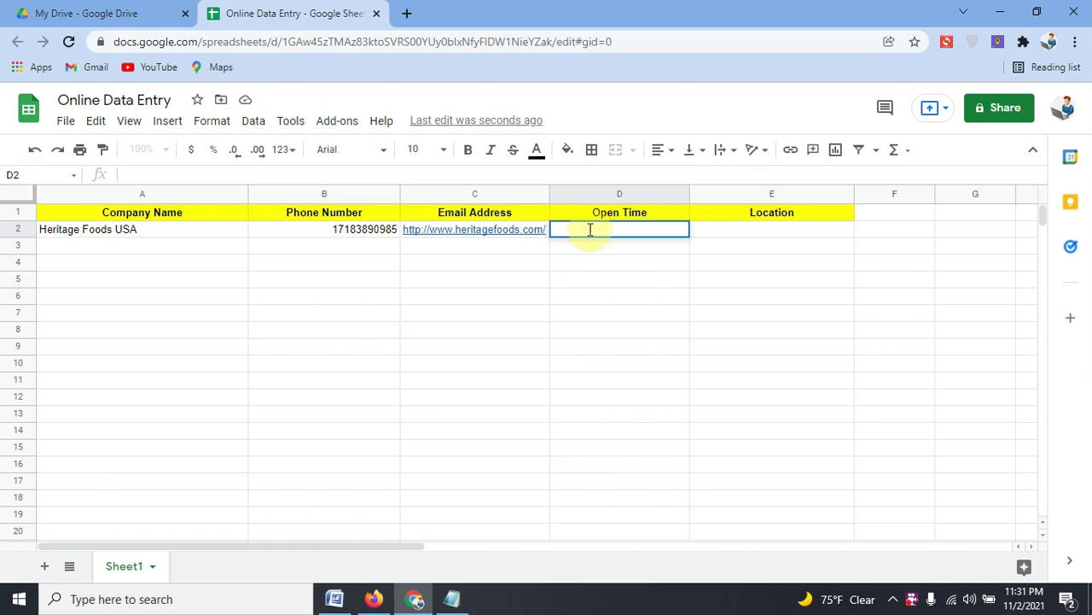
key("ctrl+v")
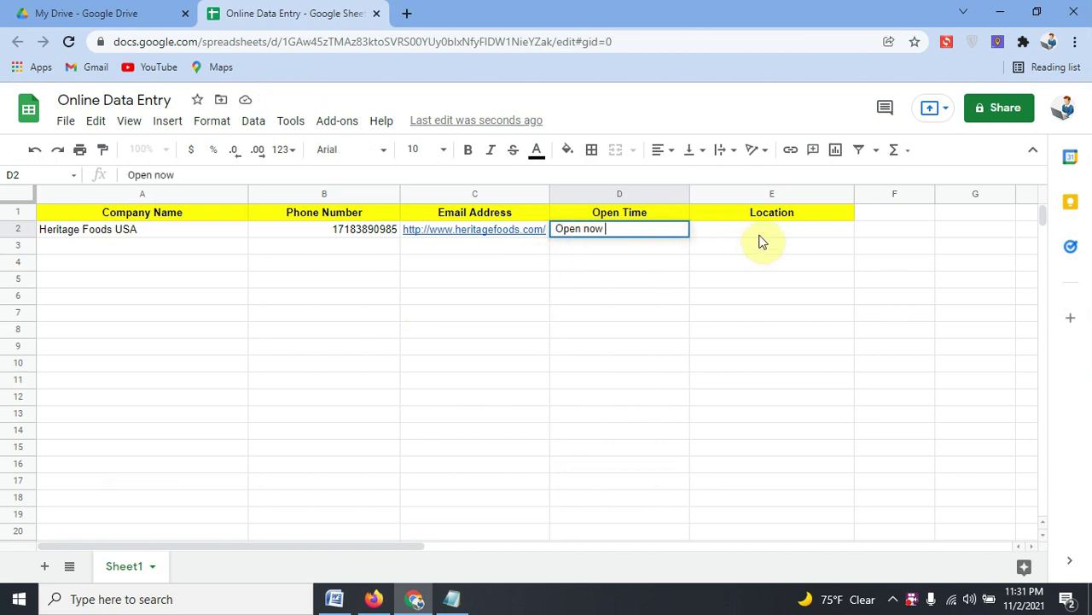
left_click(762, 235)
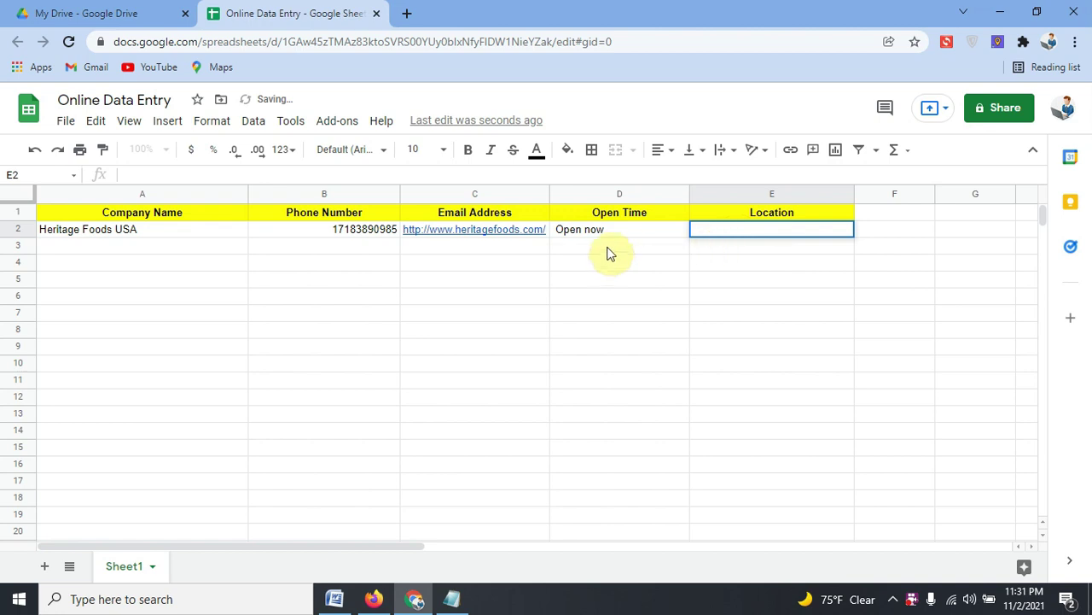
Amend cell D2 so it reads 'Open now 9:30'
double_click(622, 230)
type("9:30")
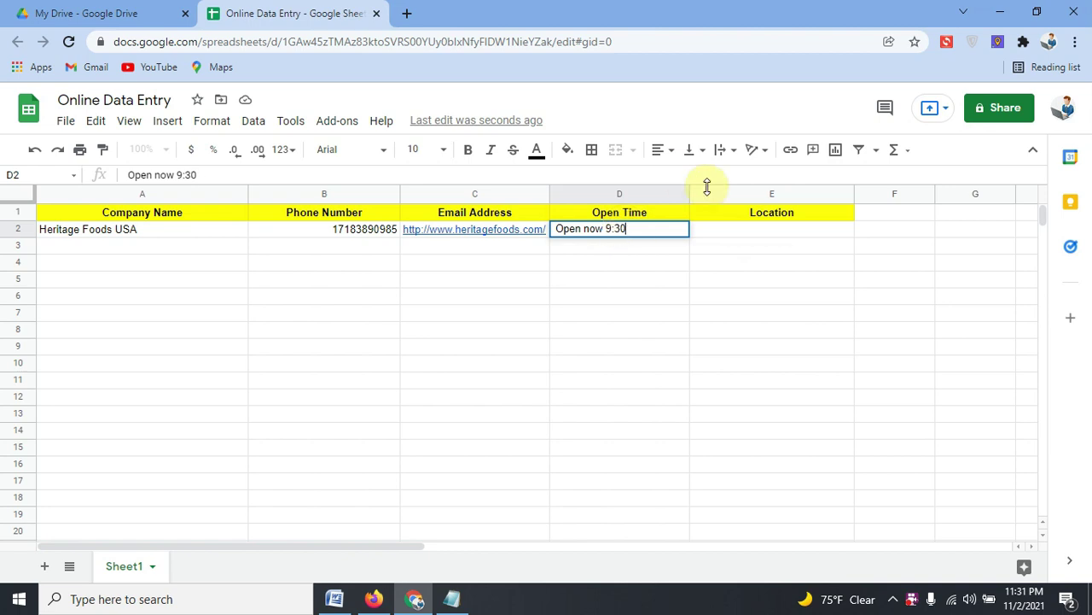
left_click(763, 227)
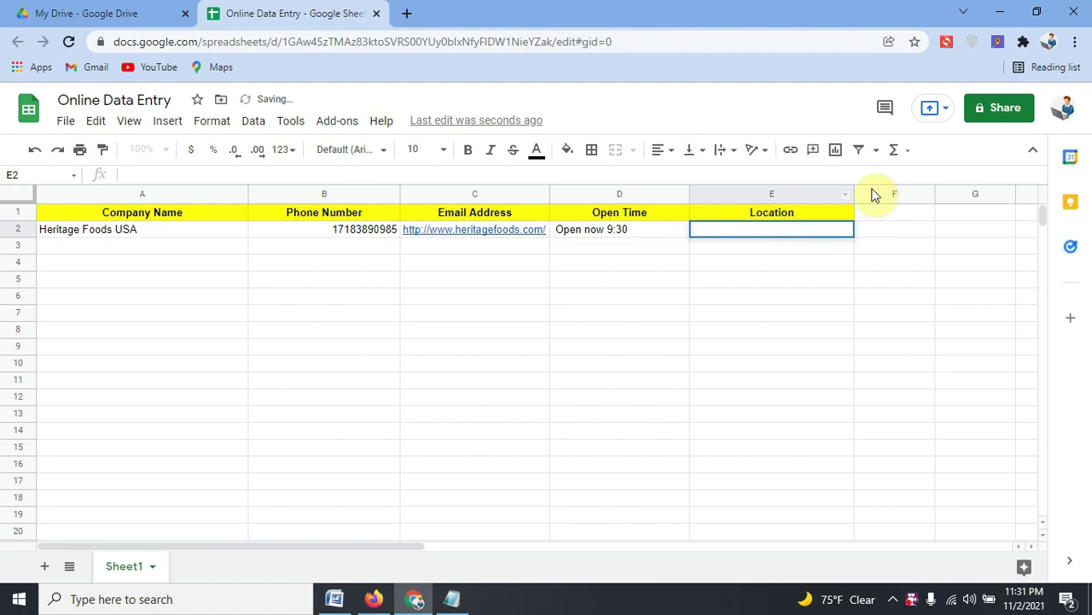
left_click(448, 598)
left_click(374, 598)
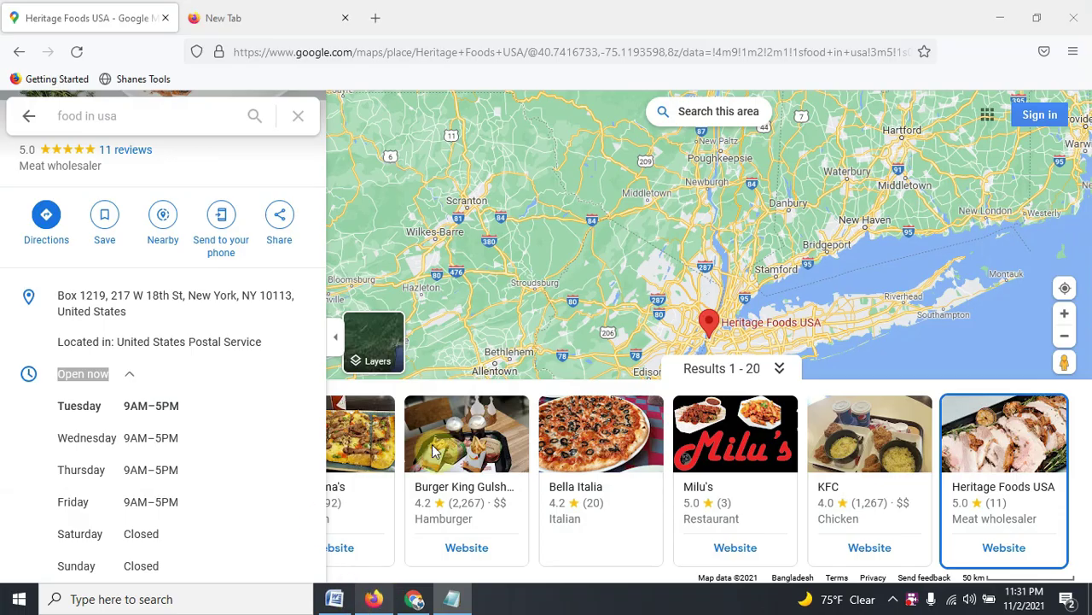
Paste the Heritage Foods USA street address from Google Maps into cell E2
left_click(280, 335)
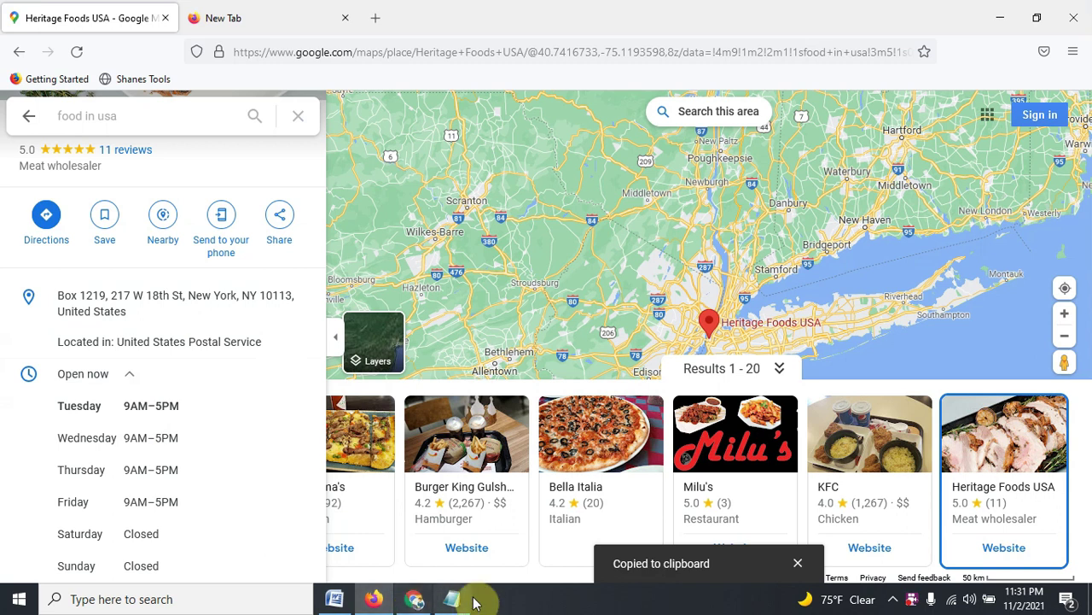
left_click(414, 598)
double_click(722, 228)
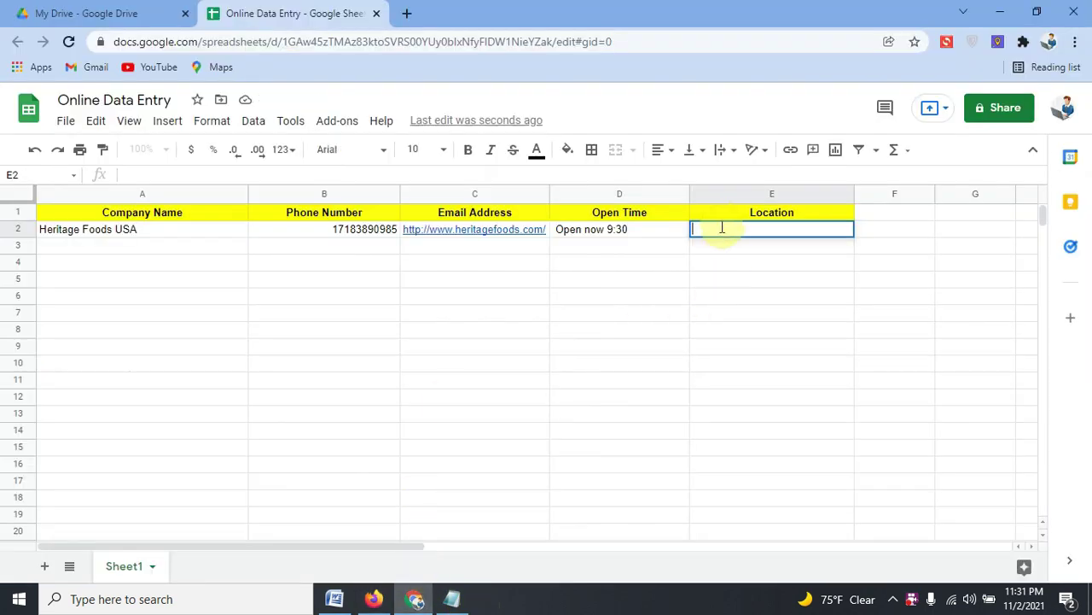
key("ctrl+v")
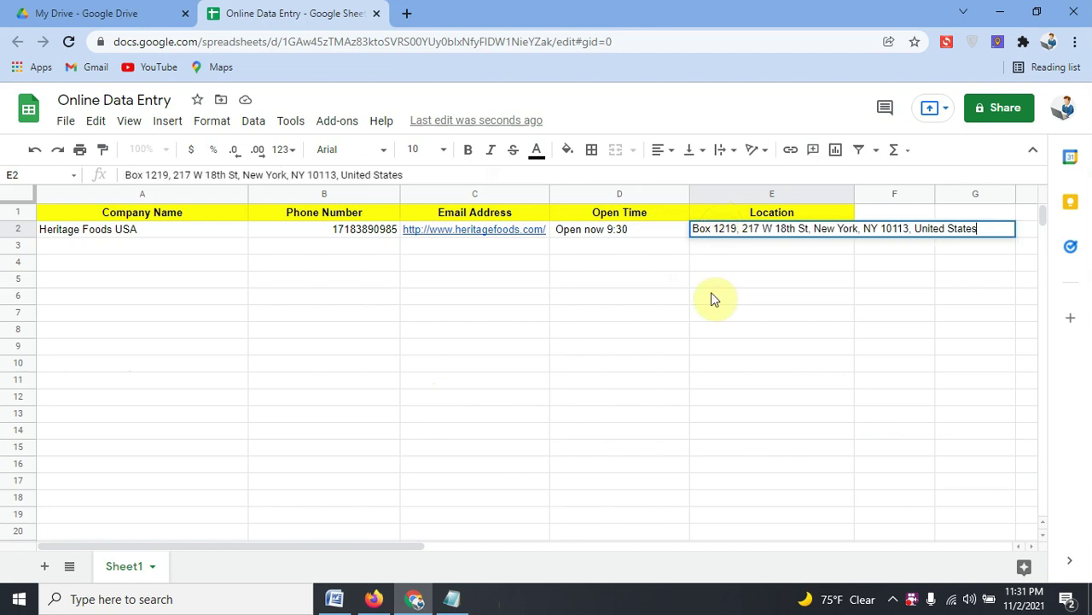
left_click(716, 297)
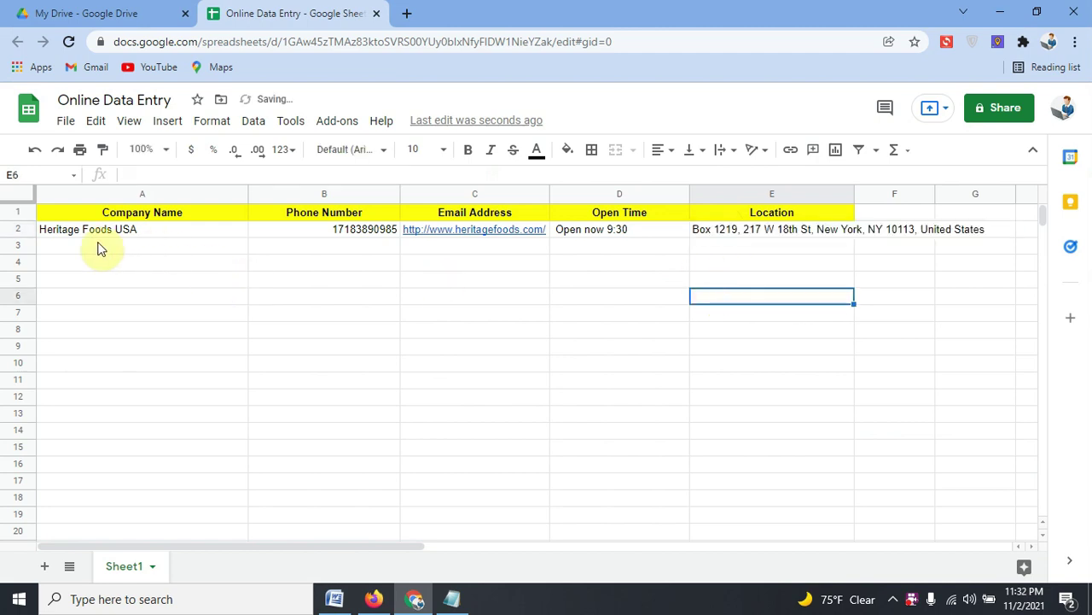
left_click(175, 232)
Fill the row-2 name, phone, website, Open Time and address down to rows 11–12
mouse_move(247, 235)
left_mouse_down()
mouse_move(245, 390)
mouse_move(233, 398)
left_mouse_up()
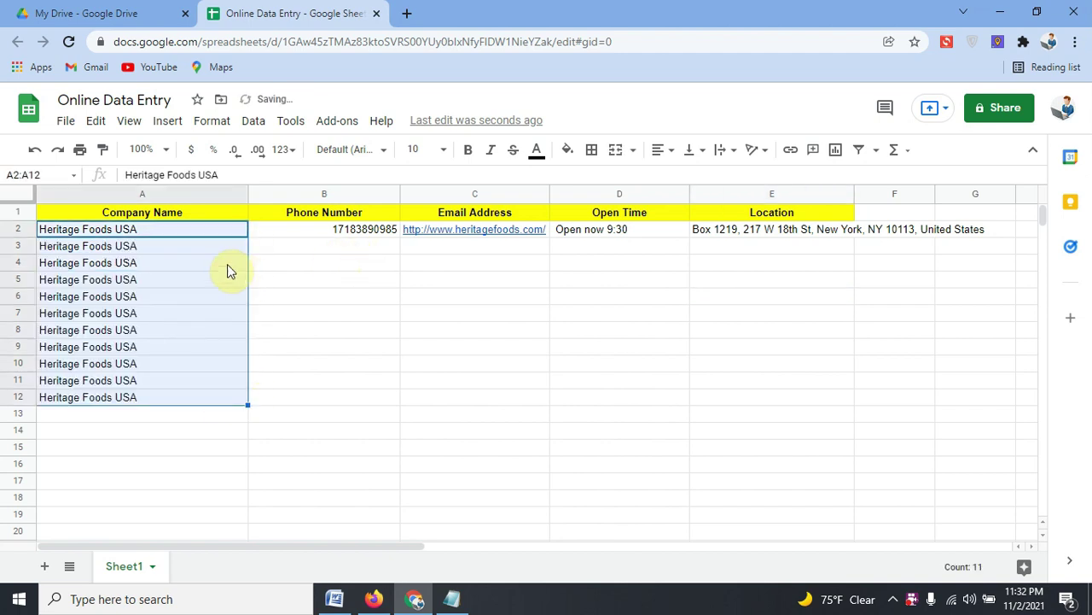
left_click(394, 229)
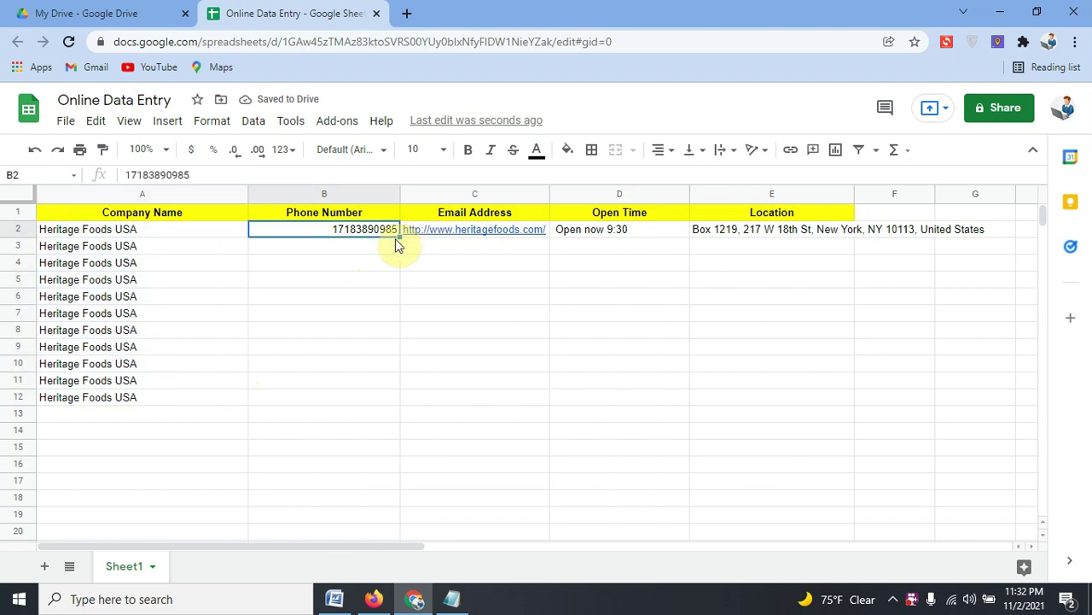
left_click_drag(397, 238, 410, 398)
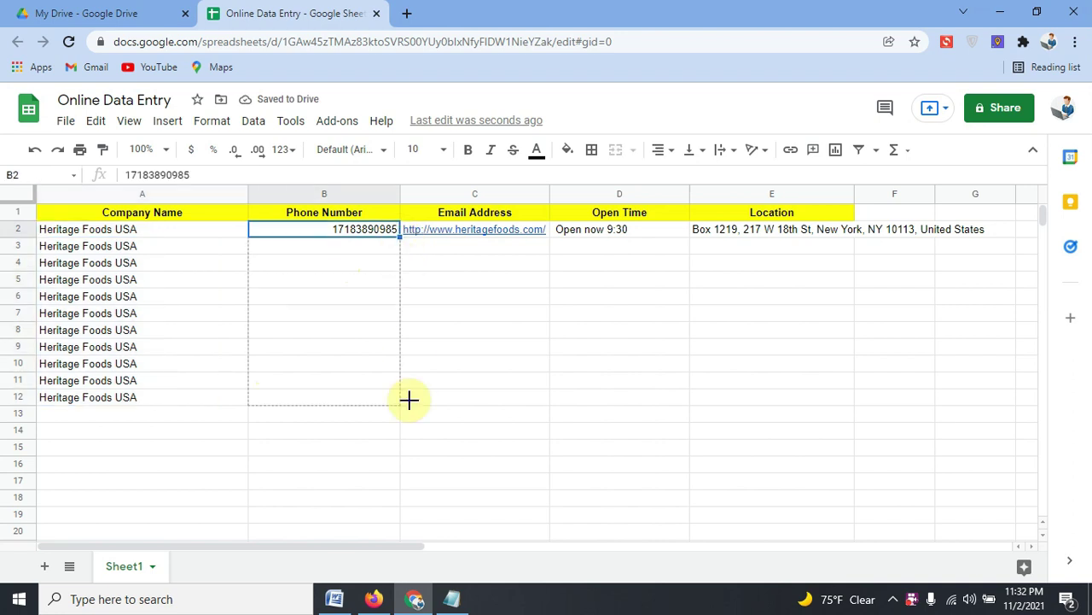
left_click(548, 232)
left_click_drag(549, 238, 555, 375)
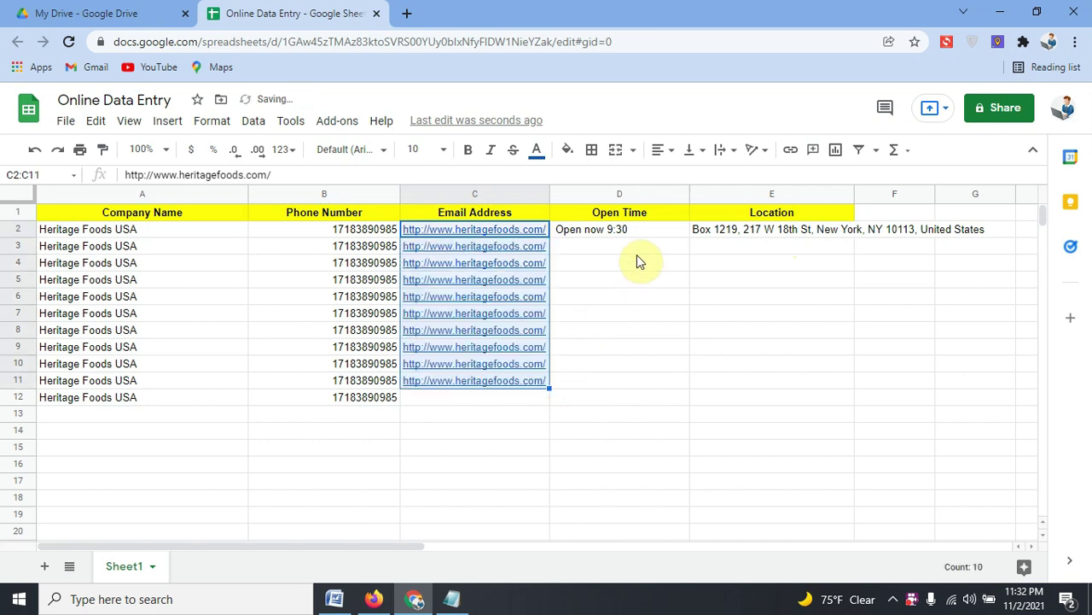
left_click(681, 236)
left_click_drag(688, 237, 691, 350)
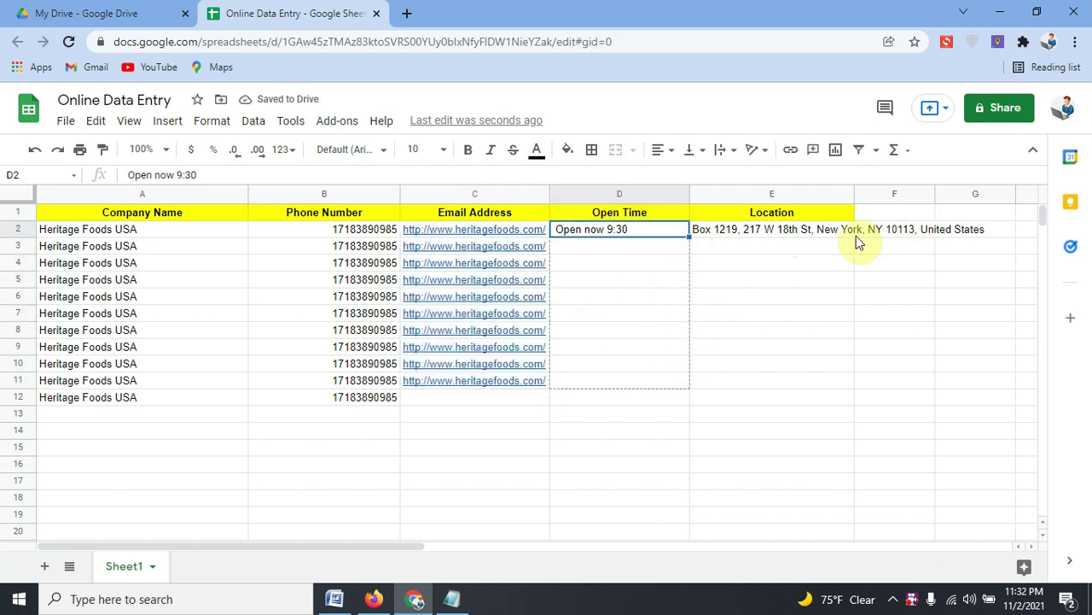
left_click(922, 236)
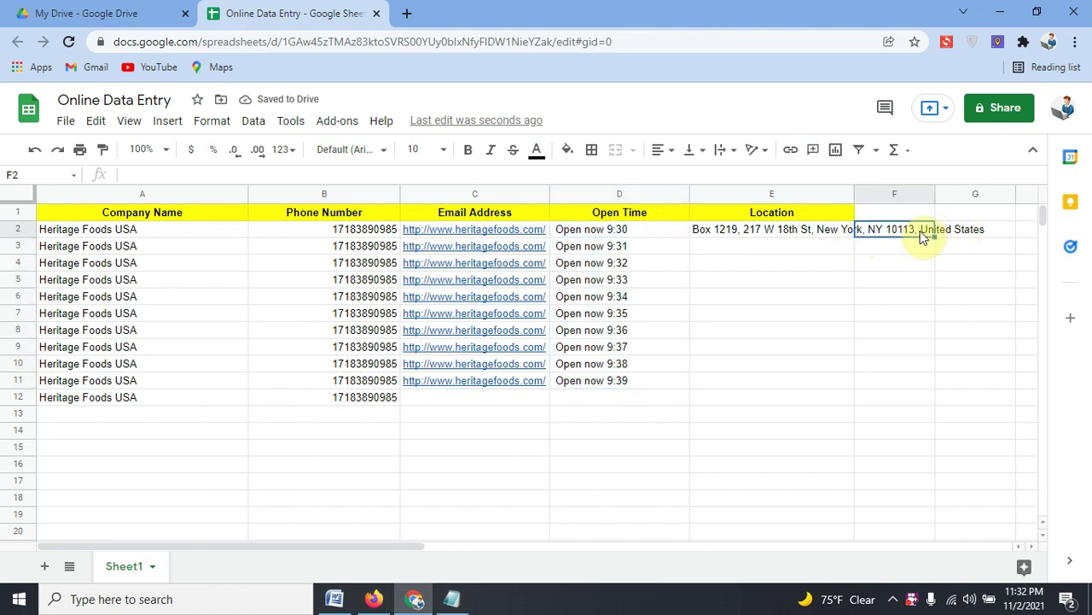
left_click(849, 233)
left_click_drag(852, 236, 845, 375)
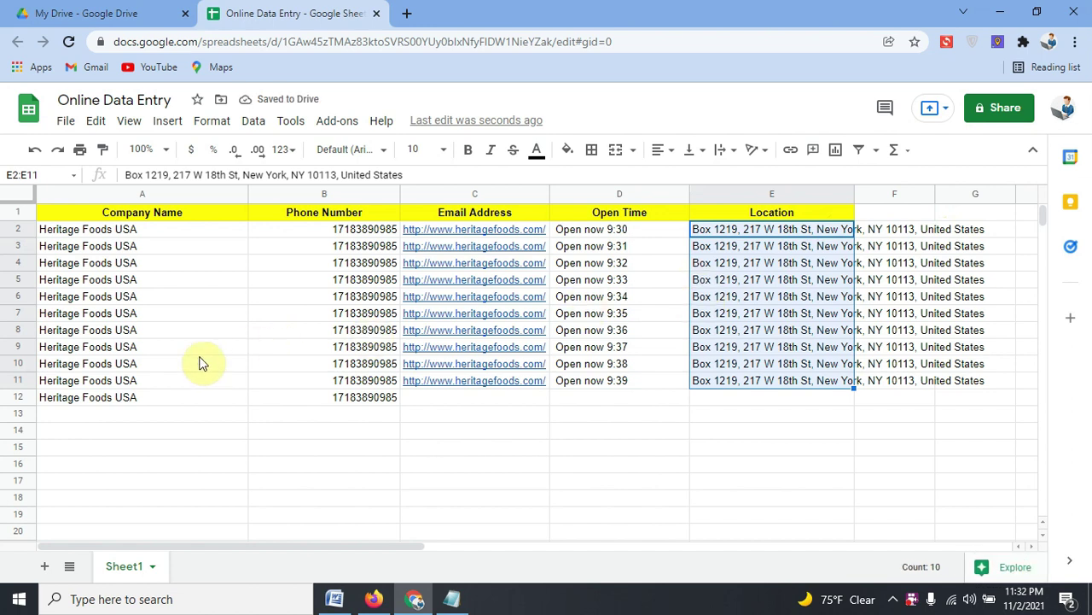
Extend all five columns down to row 20, with Open Time continuing up to 9:47
left_click(194, 398)
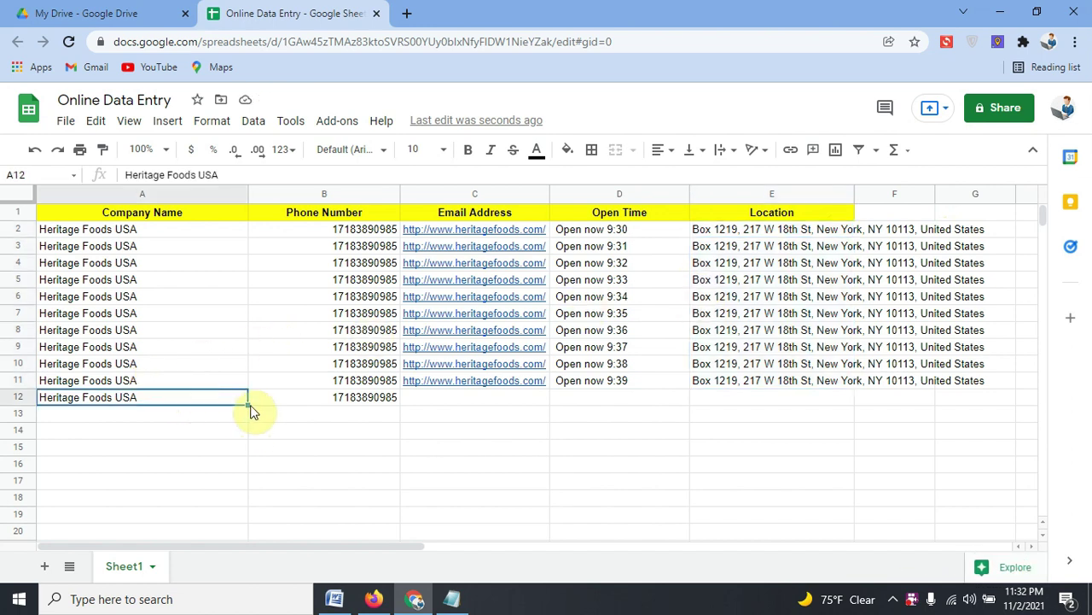
left_click_drag(247, 404, 248, 534)
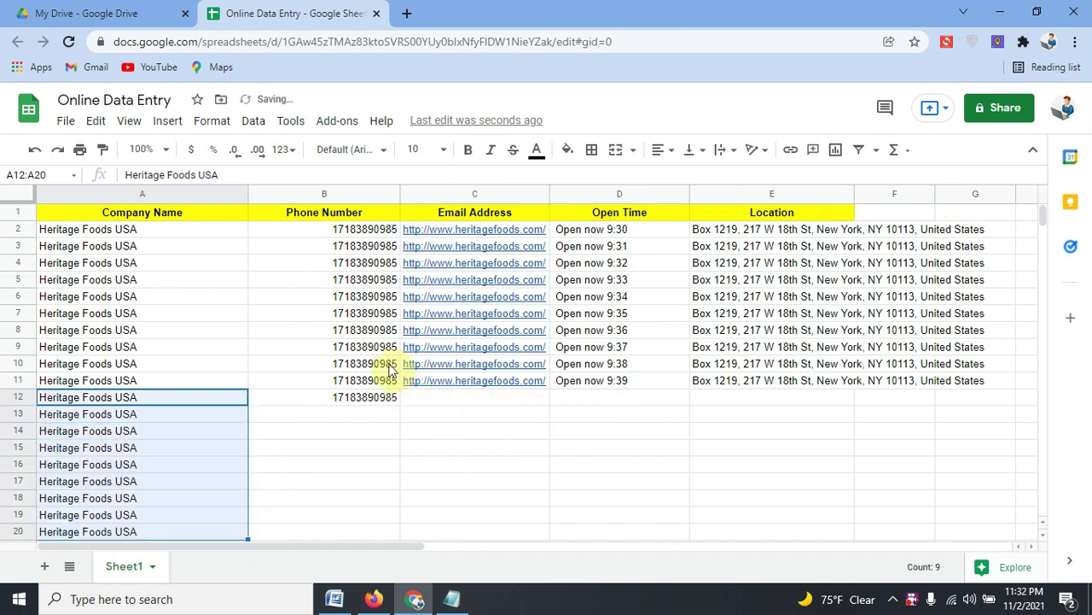
left_click(388, 399)
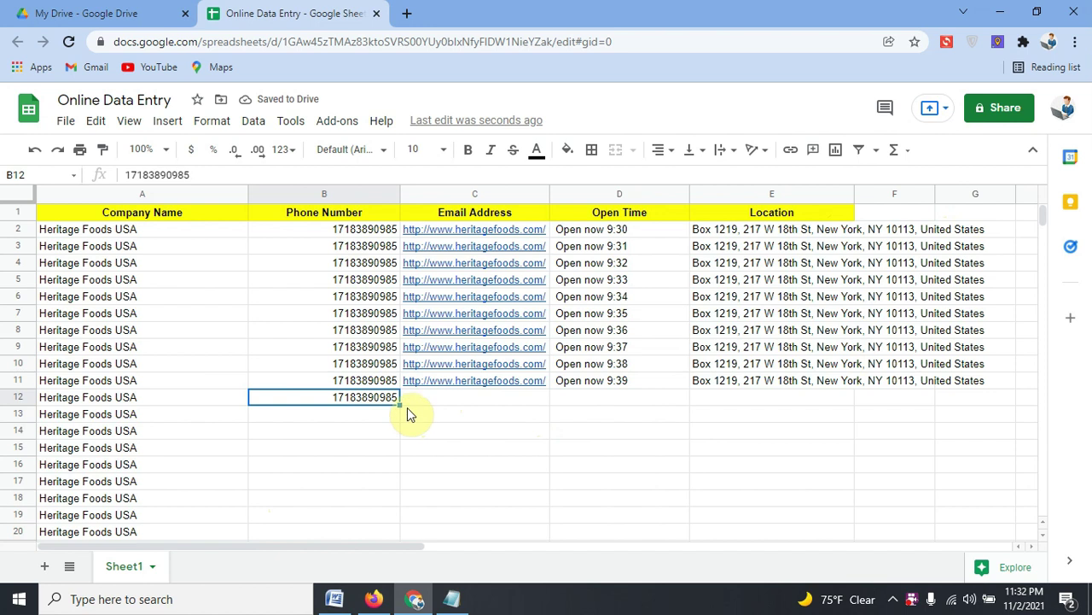
left_click_drag(398, 404, 407, 528)
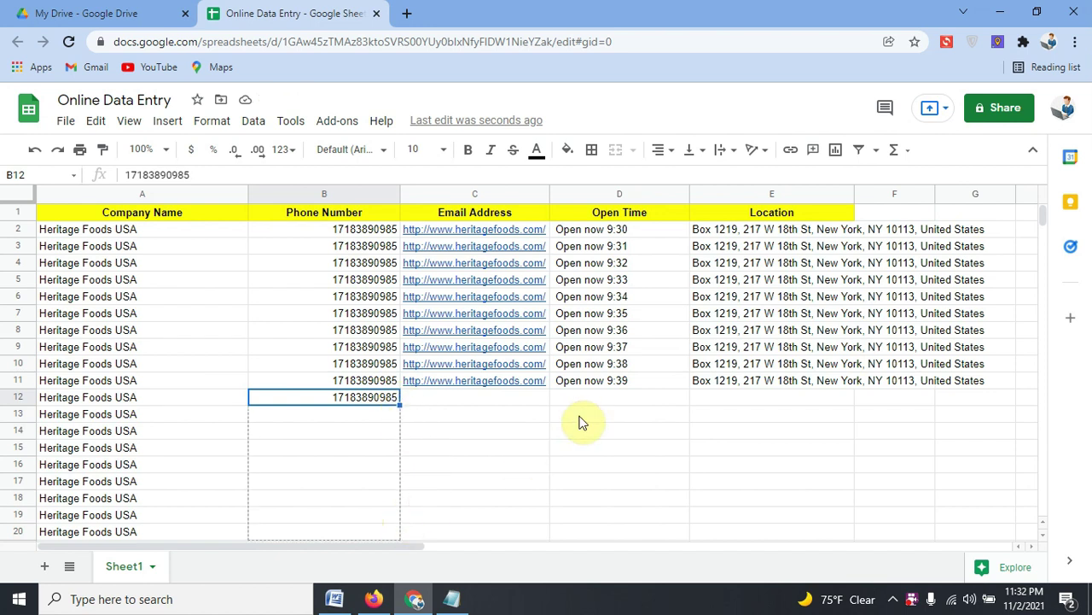
left_click(537, 385)
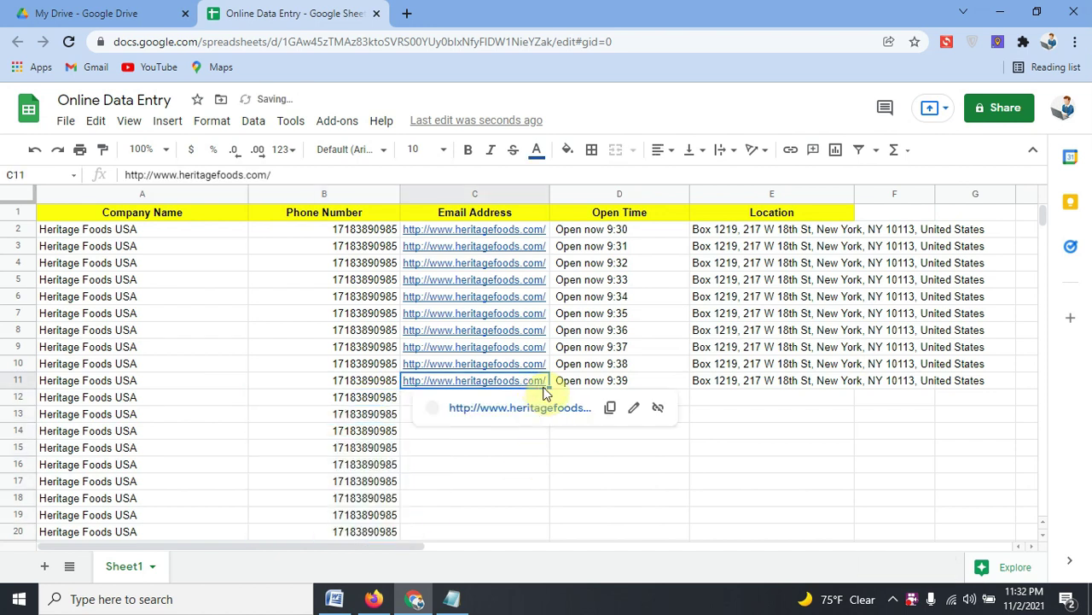
left_click_drag(549, 388, 520, 530)
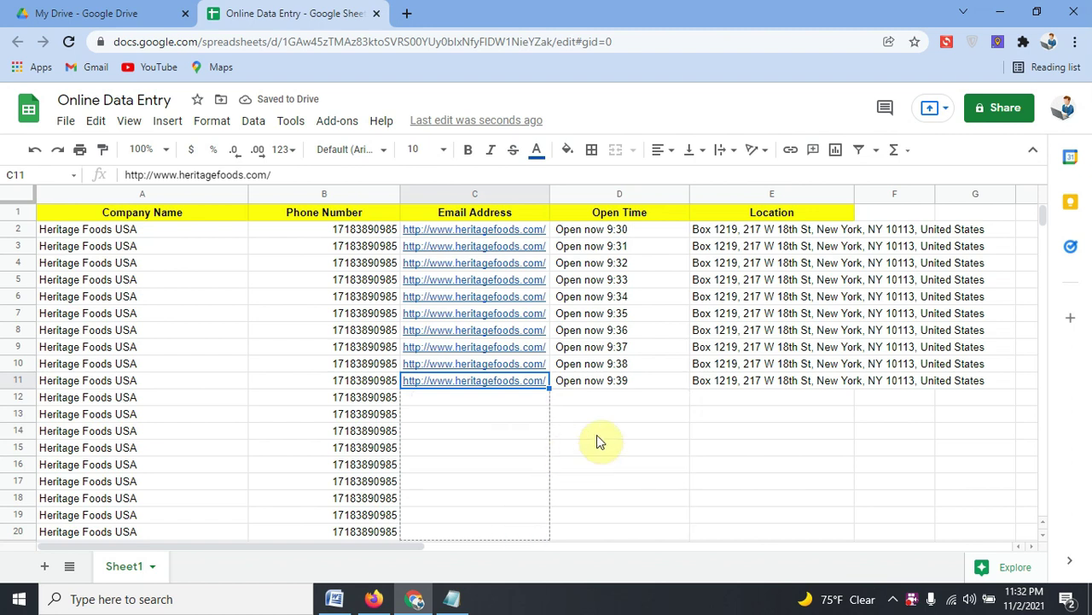
left_click(666, 379)
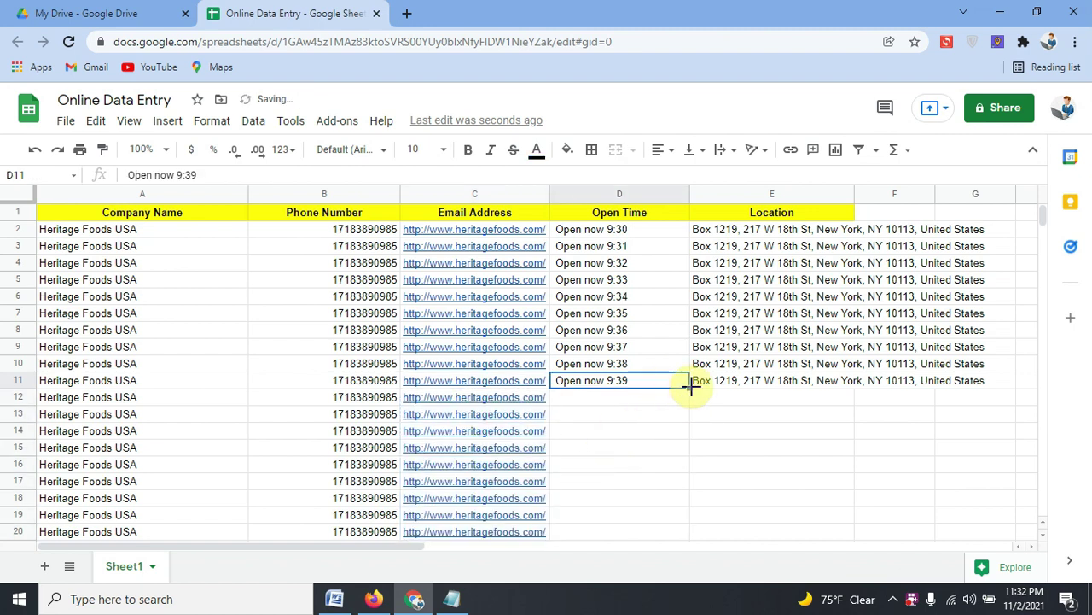
mouse_move(691, 386)
left_mouse_down()
mouse_move(787, 395)
mouse_move(798, 376)
left_mouse_up()
left_click(804, 368)
left_click(850, 384)
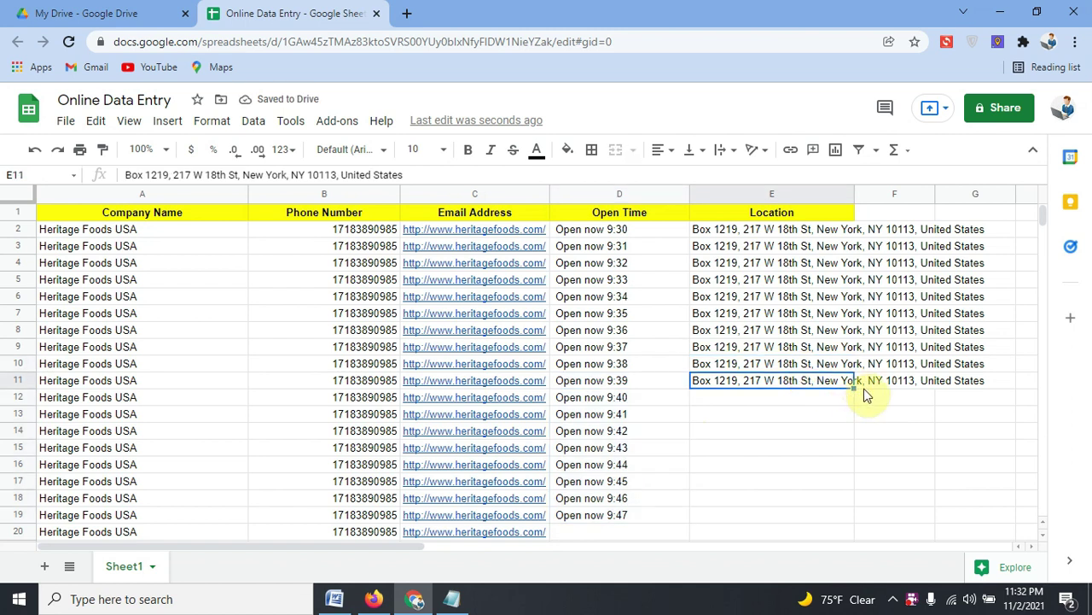
left_click_drag(854, 389, 852, 529)
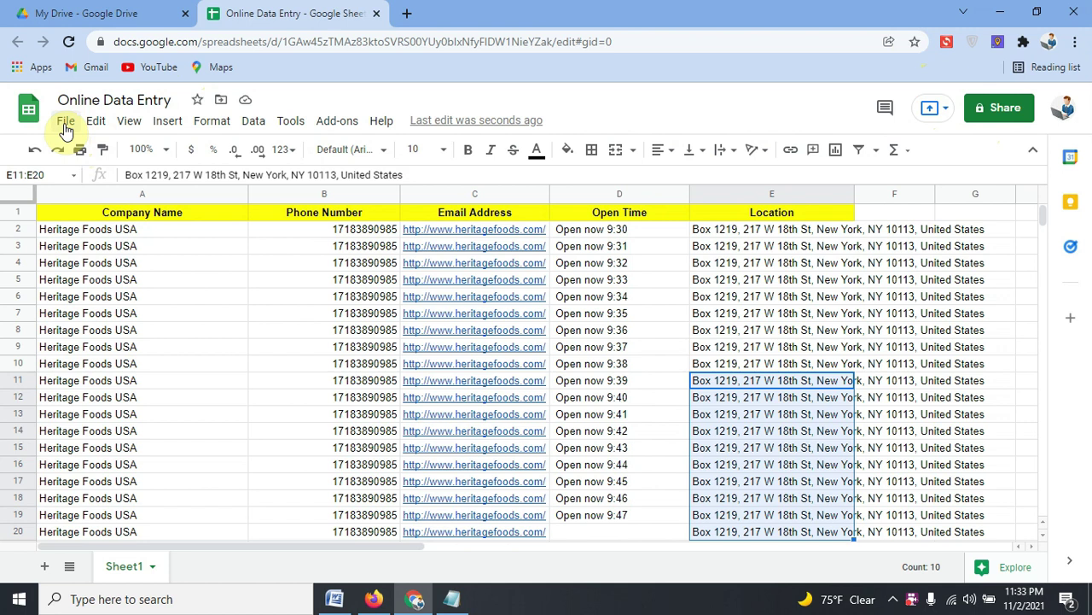
Share Online Data Entry via File > Share and copy its link, access still Restricted
left_click(65, 126)
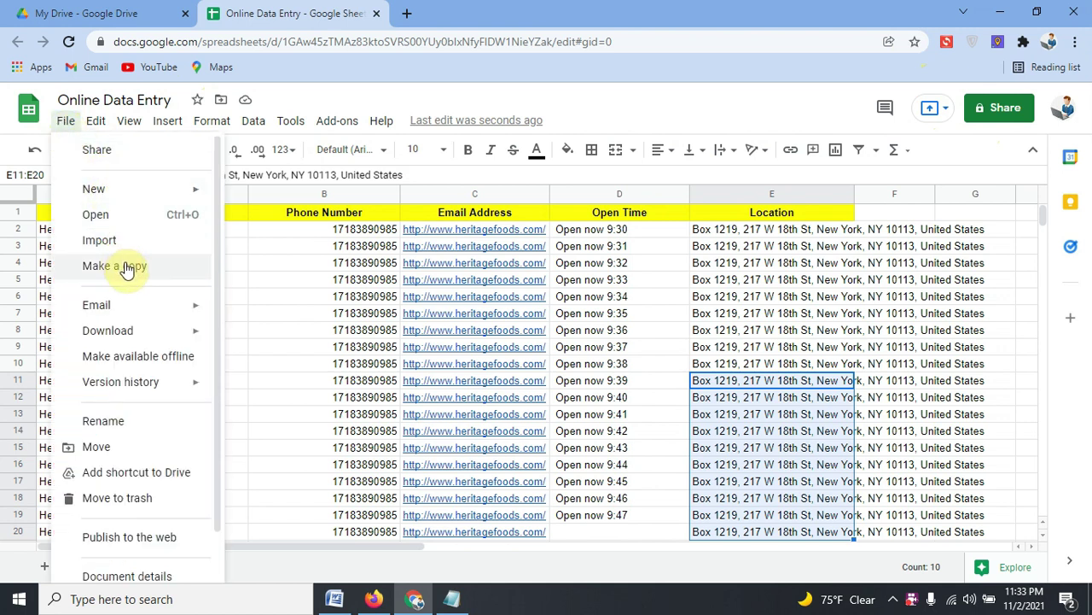
mouse_move(185, 305)
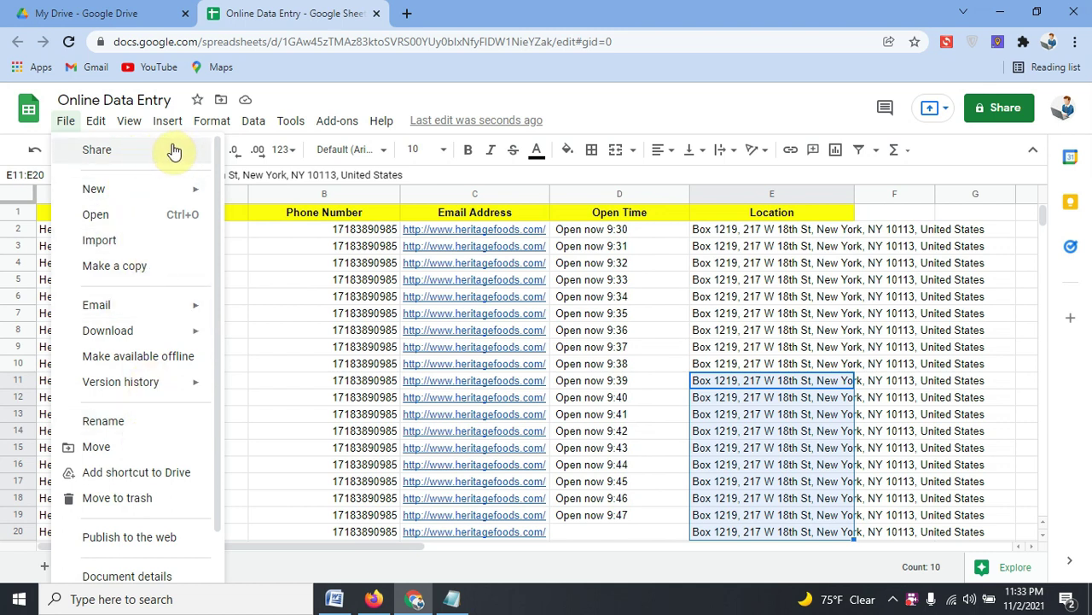
left_click(173, 149)
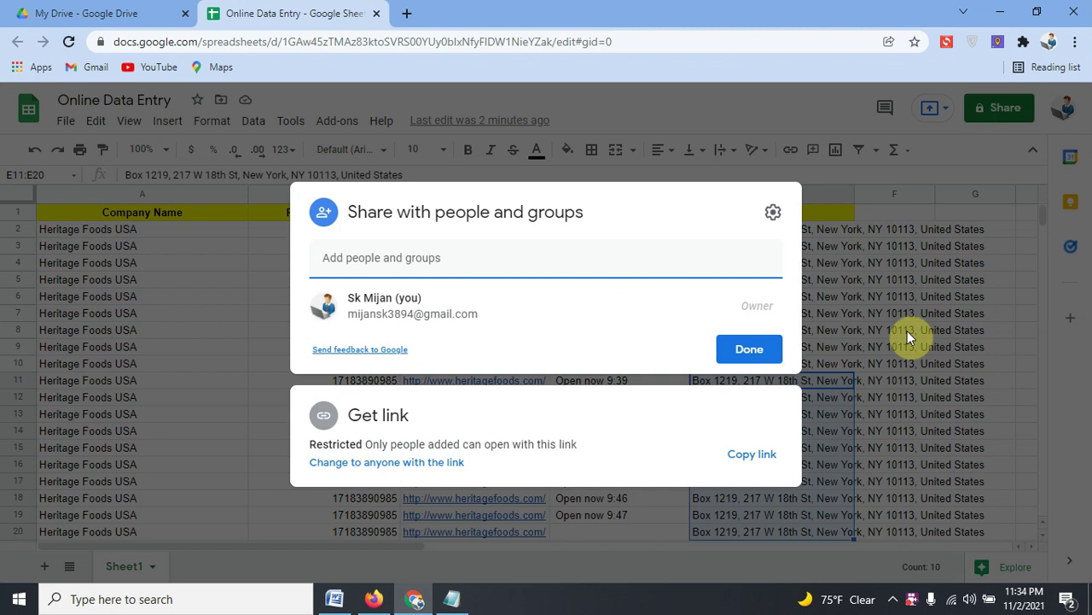
left_click(762, 459)
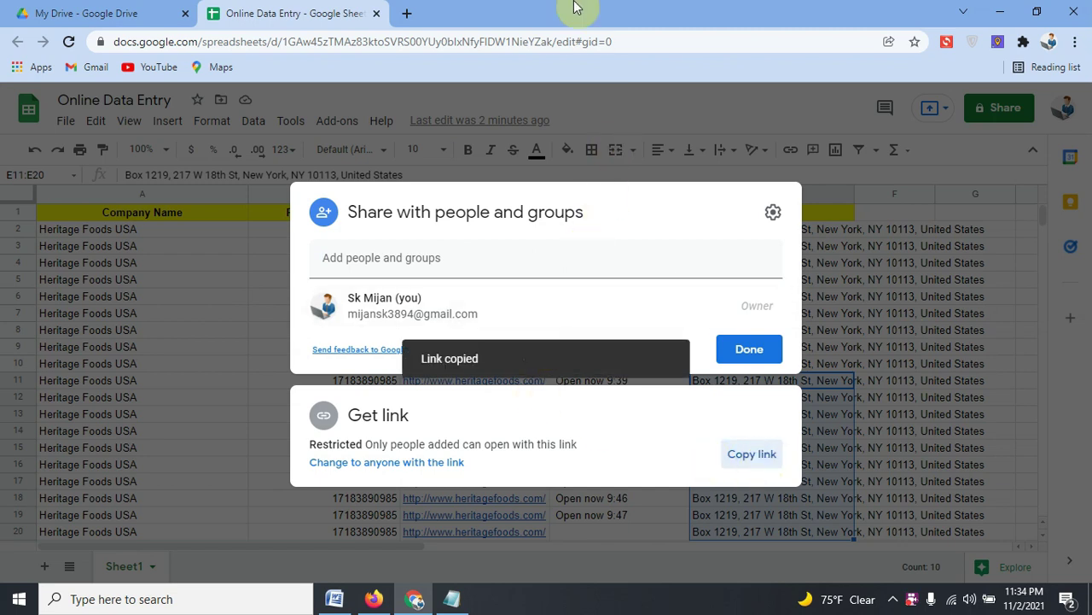
Open the copied sharing link in a new tab to check it loads the Online Data Entry sheet
left_click(407, 14)
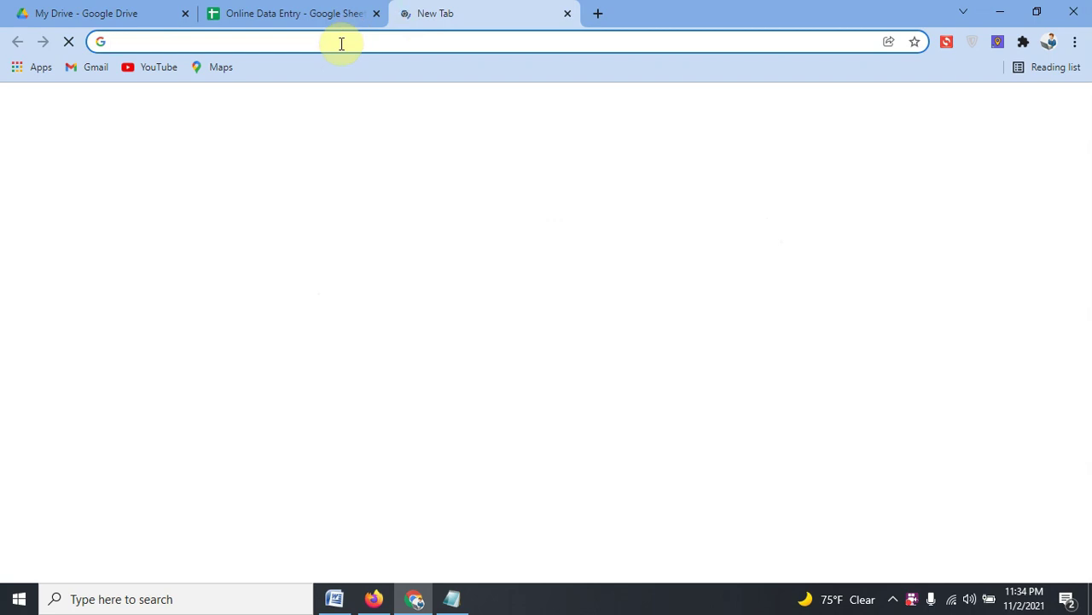
key("ctrl+v")
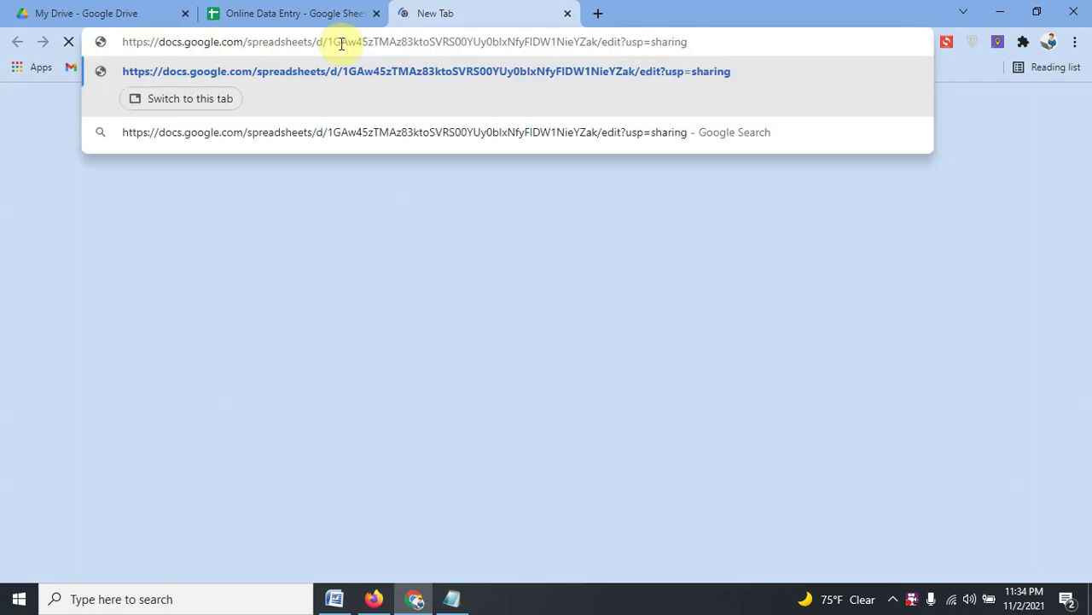
left_click(689, 88)
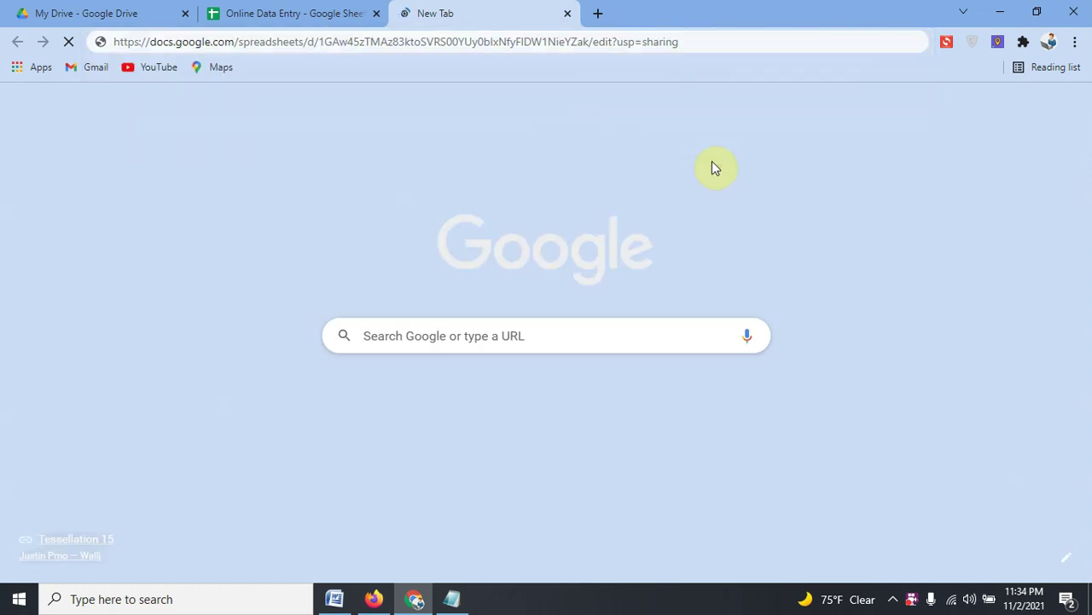
left_click(721, 41)
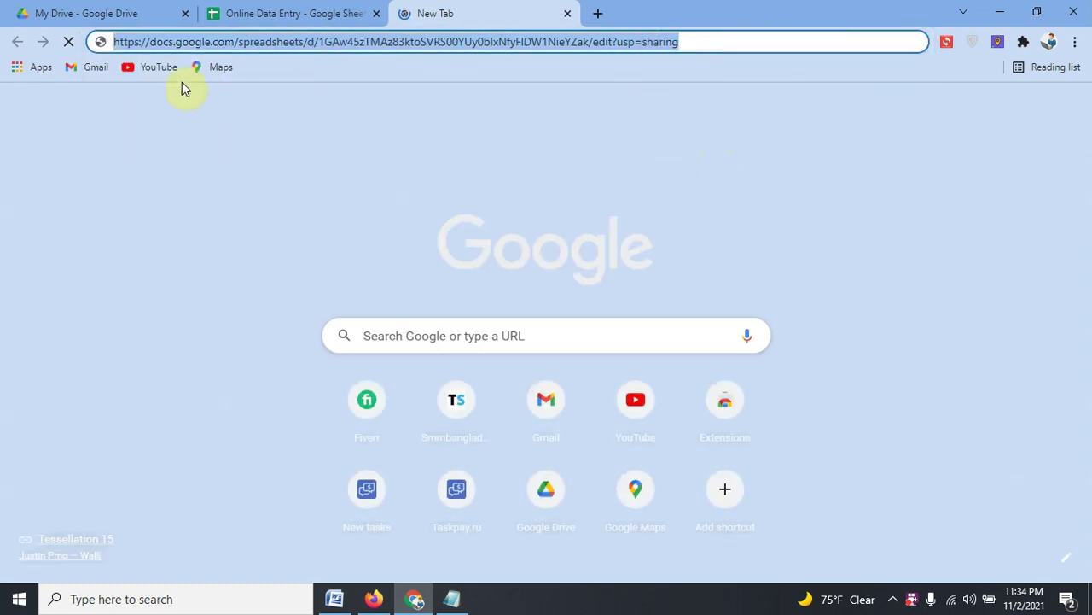
left_click(722, 39)
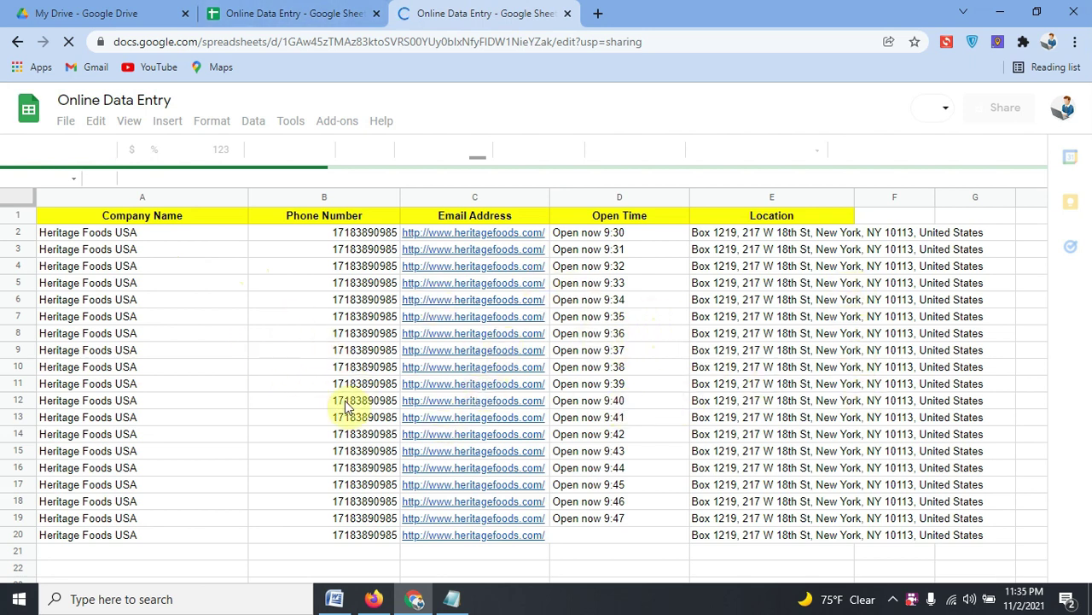
left_click(293, 13)
Close the extra tab, dismiss both sharing tips, and close the Share dialog with access still Restricted
left_click(567, 14)
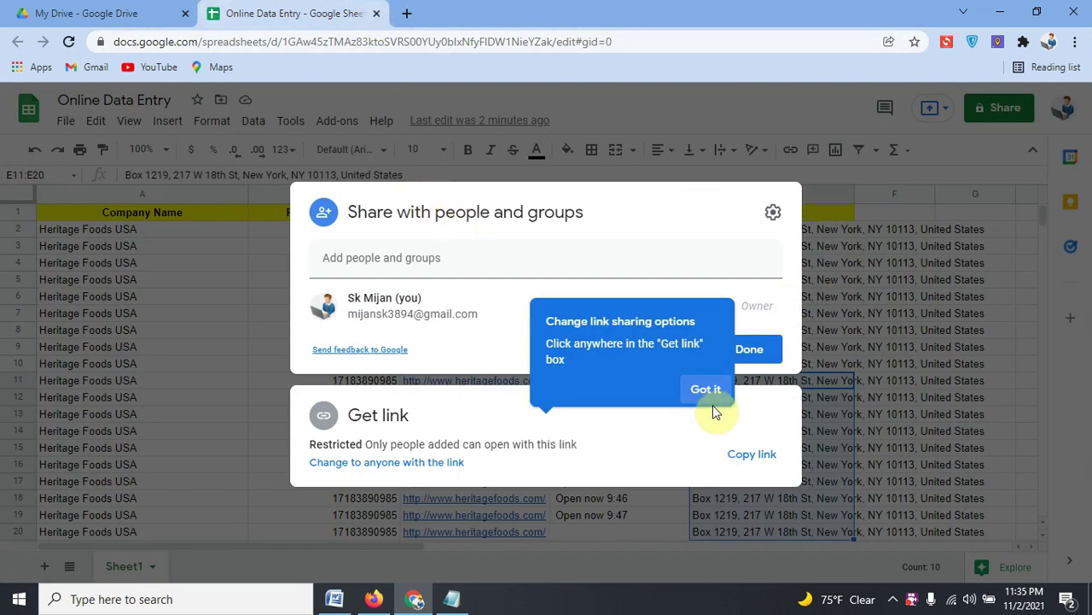
left_click(705, 390)
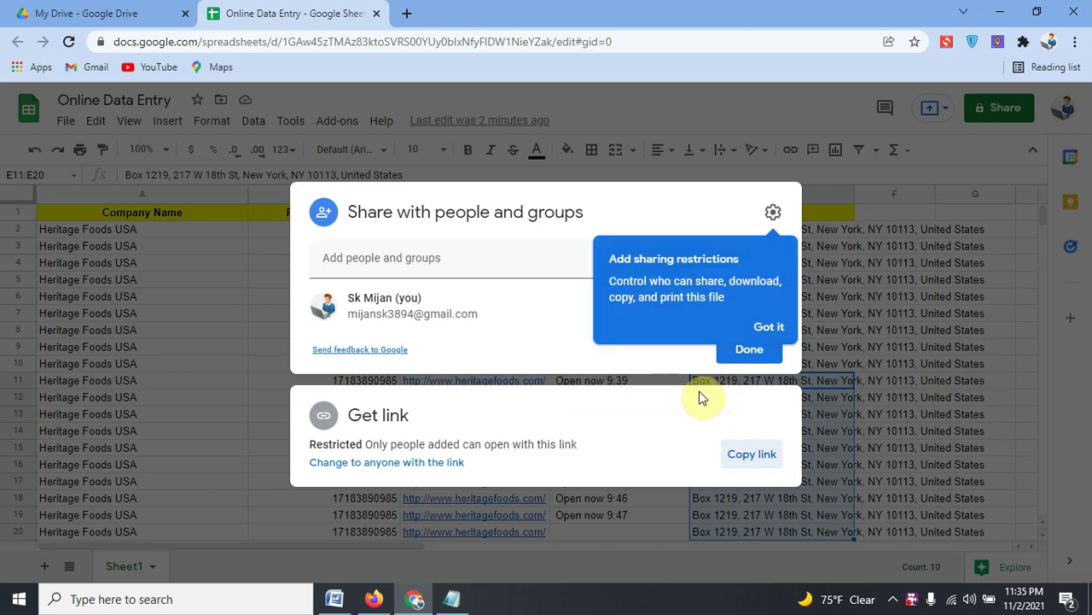
left_click(767, 327)
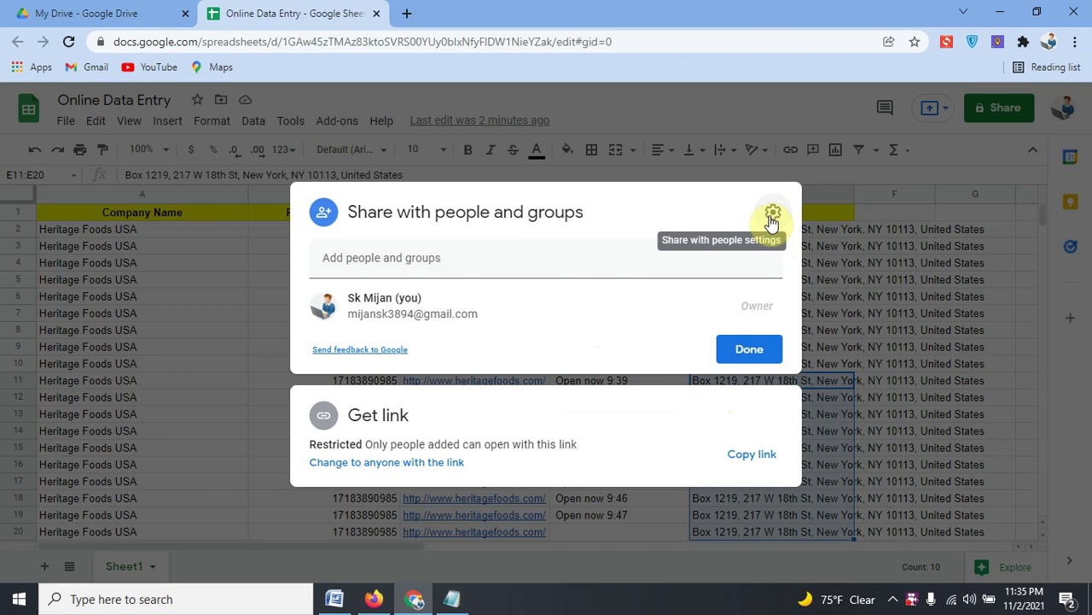
left_click(224, 256)
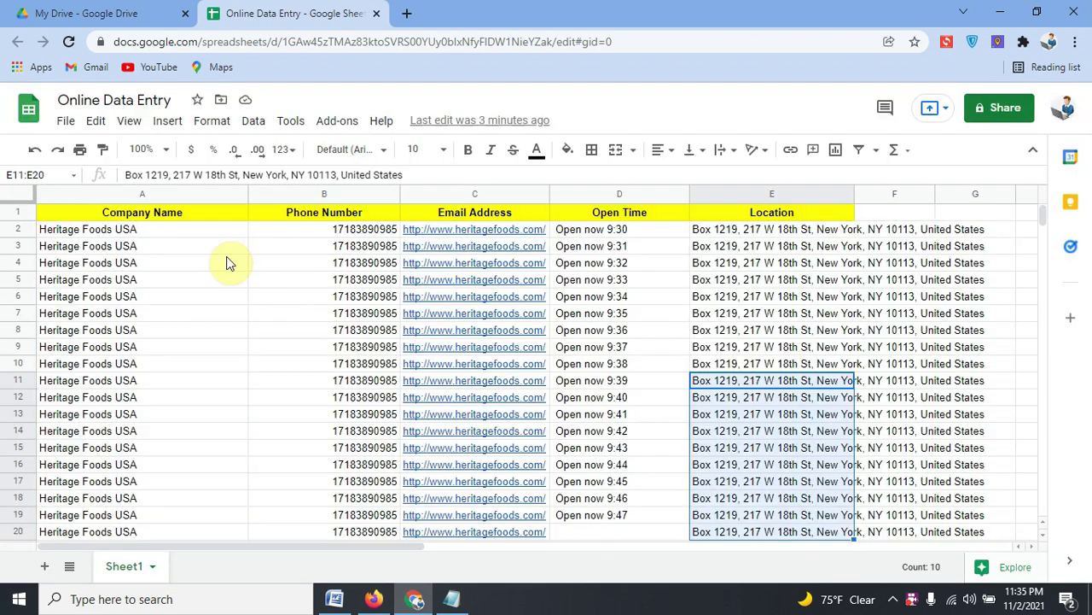
Download the spreadsheet as a Microsoft Excel (.xlsx) file from the File menu
left_click(65, 121)
key("Right")
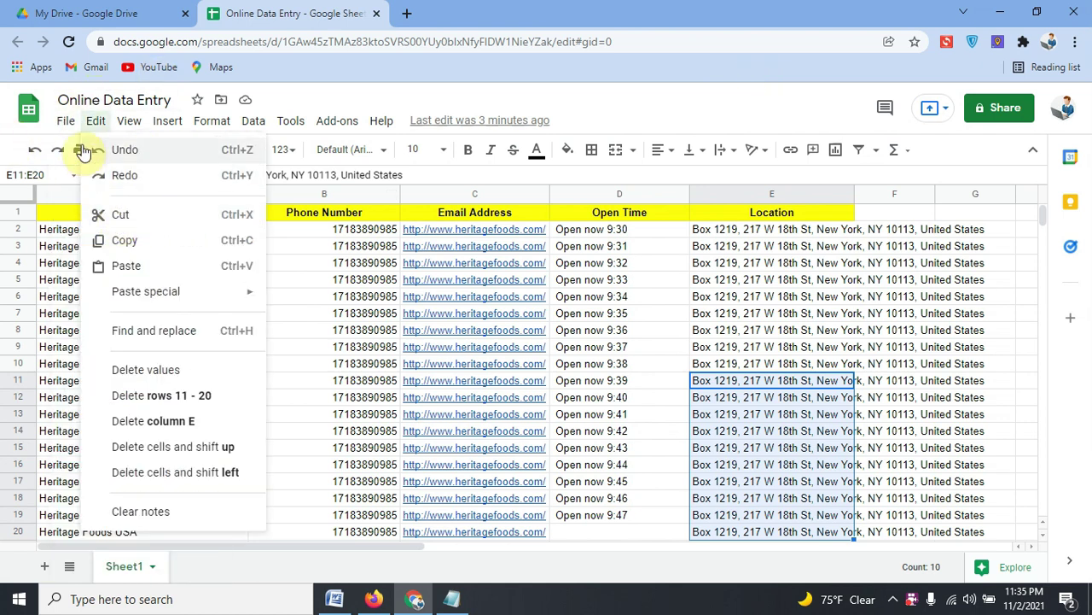
left_click(61, 121)
left_click(62, 122)
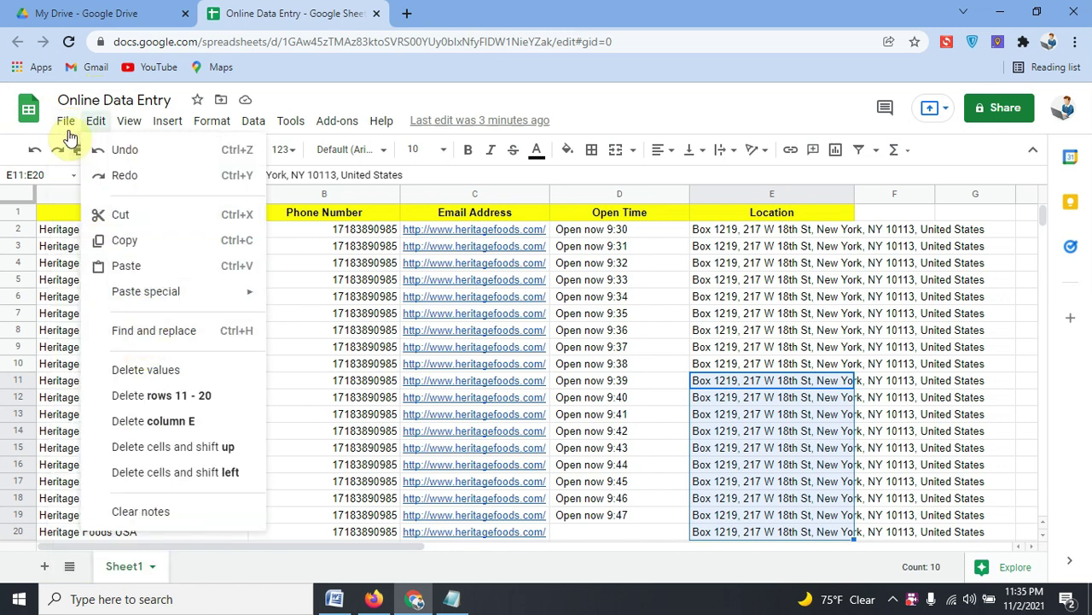
left_click(67, 124)
left_click(67, 124)
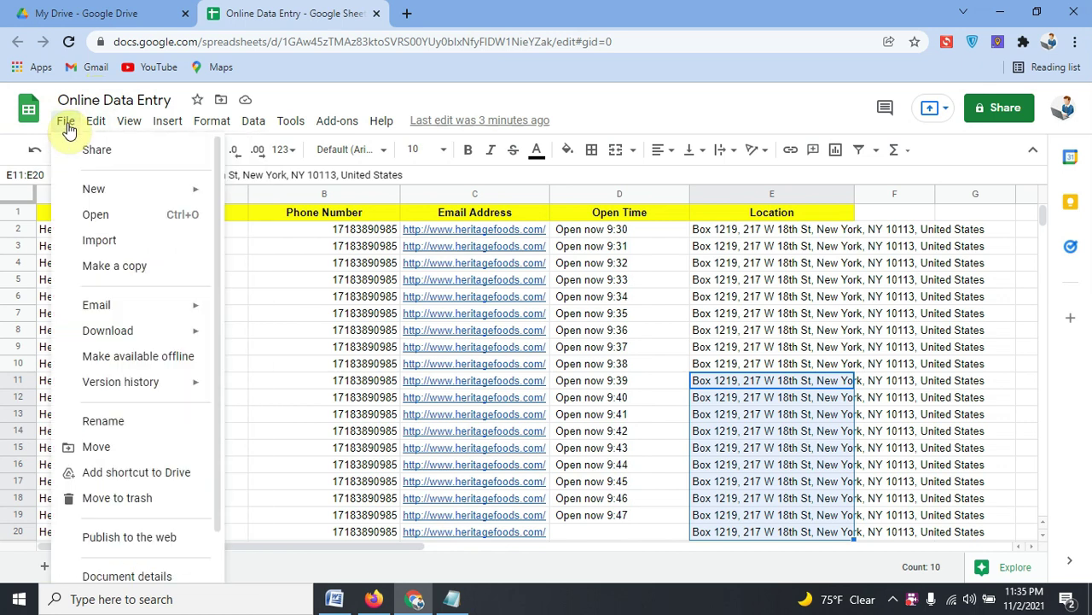
mouse_move(146, 333)
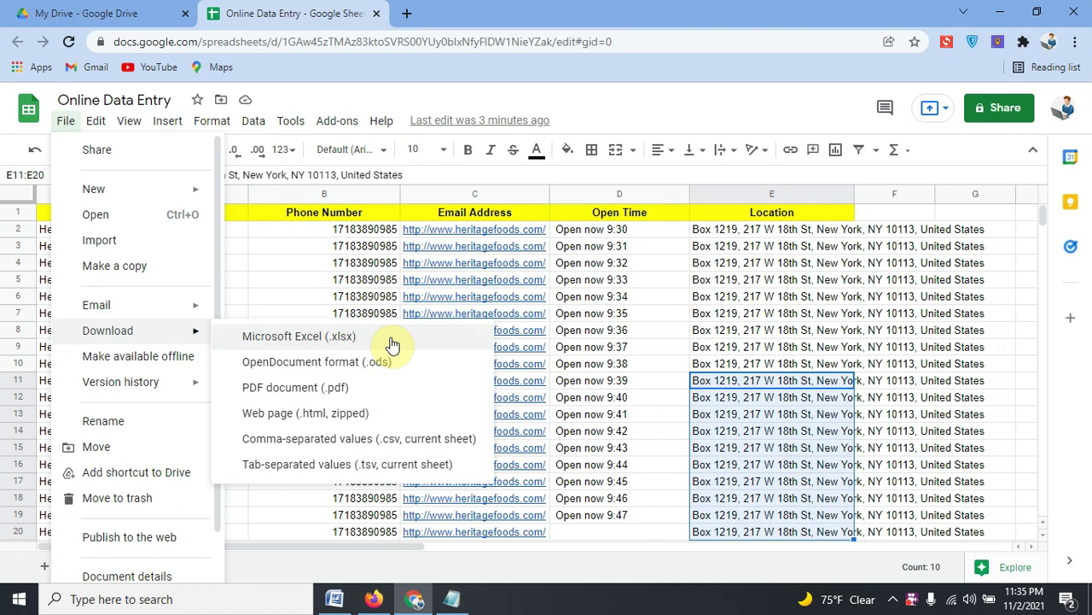
left_click(373, 340)
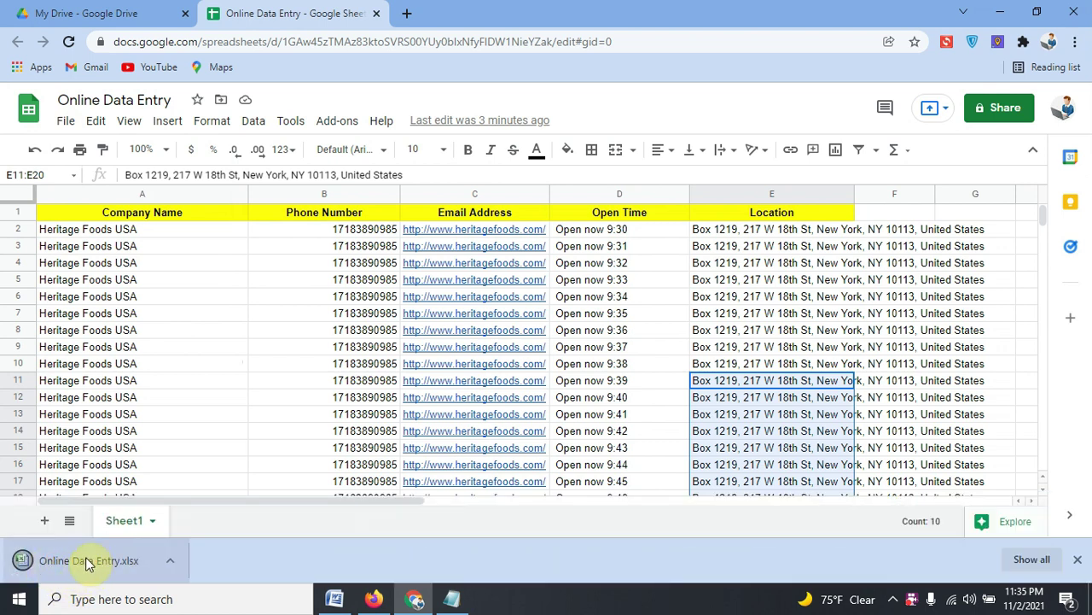
Open the downloaded Online Data Entry.xlsx from the browser's download bar
left_click(85, 557)
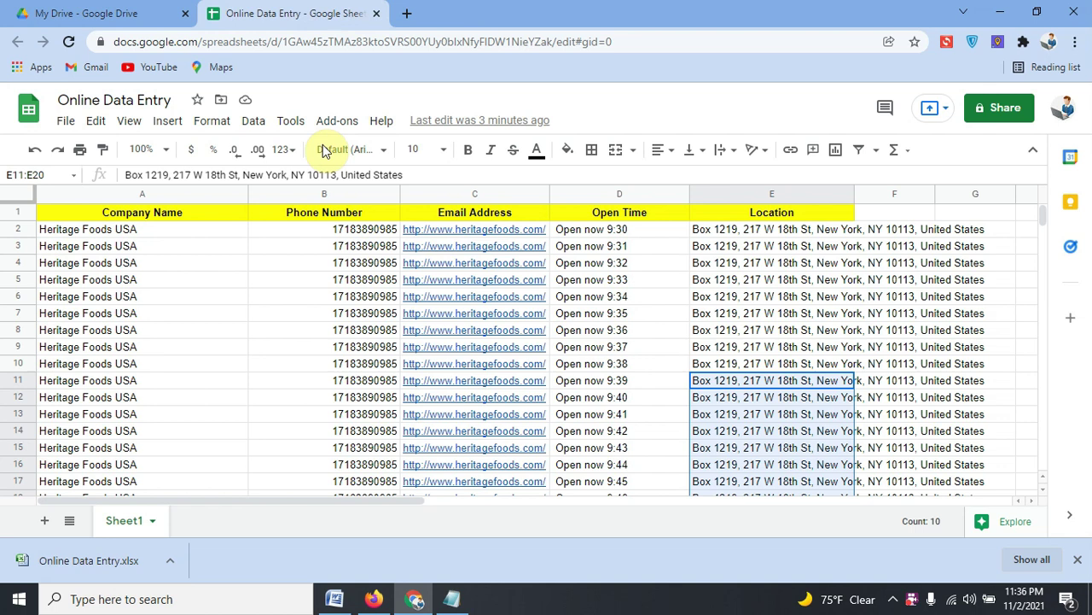
left_click(113, 559)
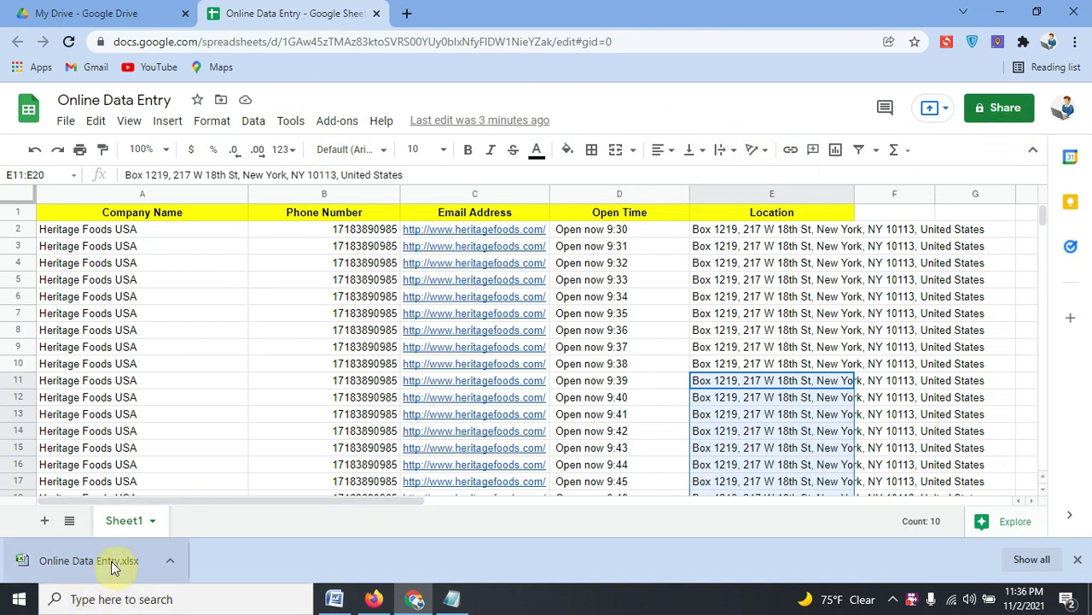
left_click(101, 561)
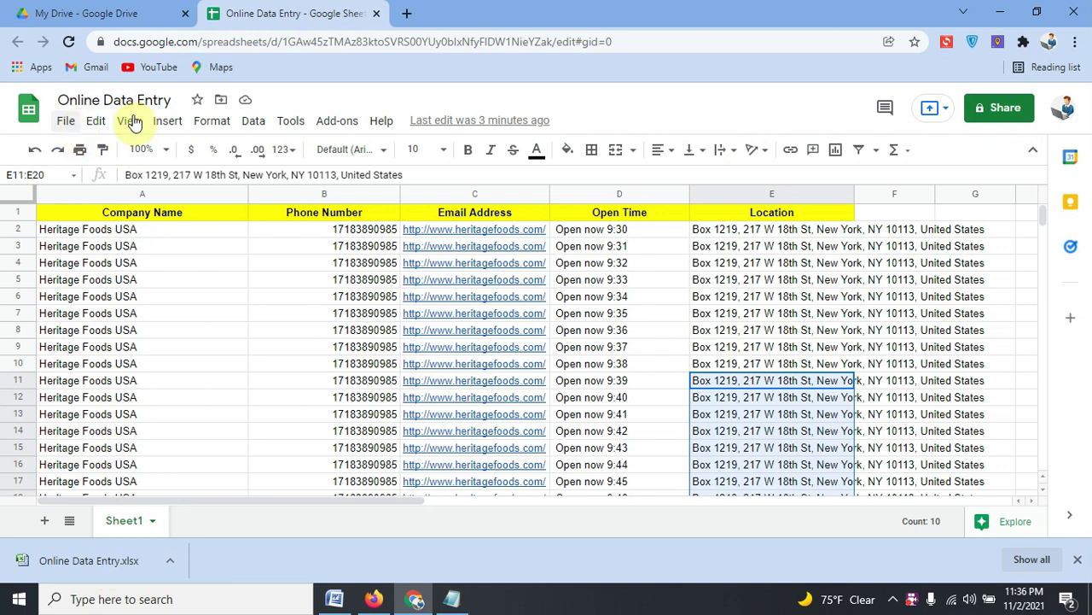
Open the Share dialog, select the Add people and groups field, then close it with Done, leaving the sheet private
left_click(1008, 116)
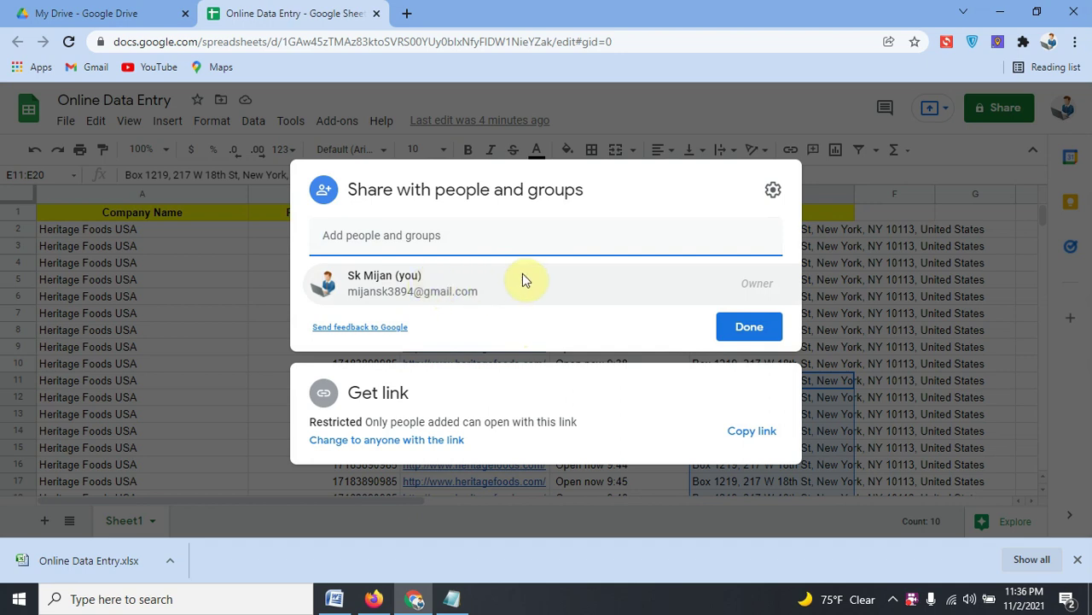
mouse_move(569, 287)
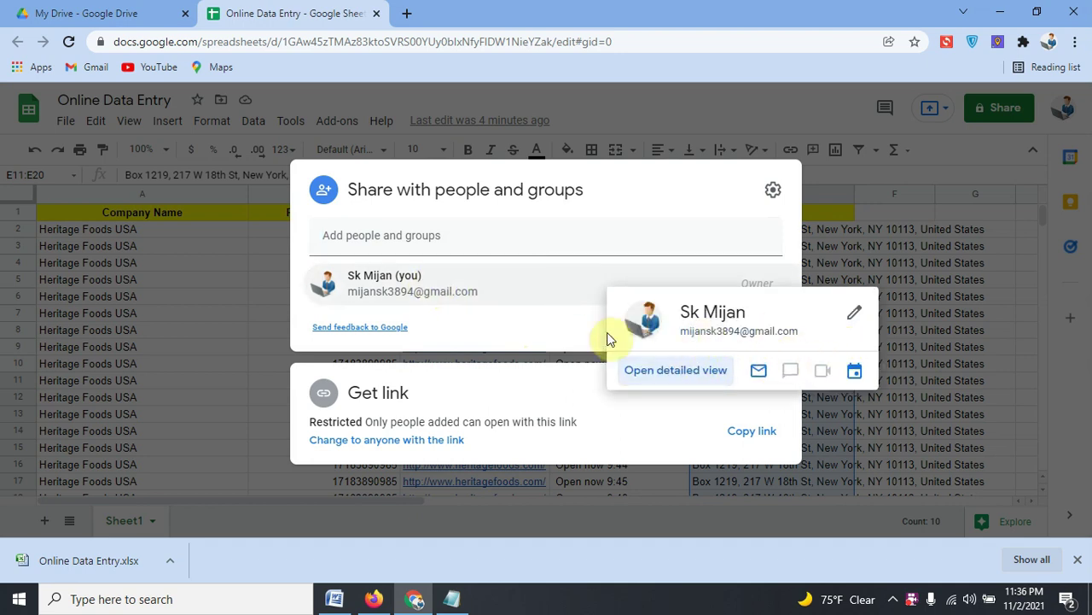
left_click(554, 243)
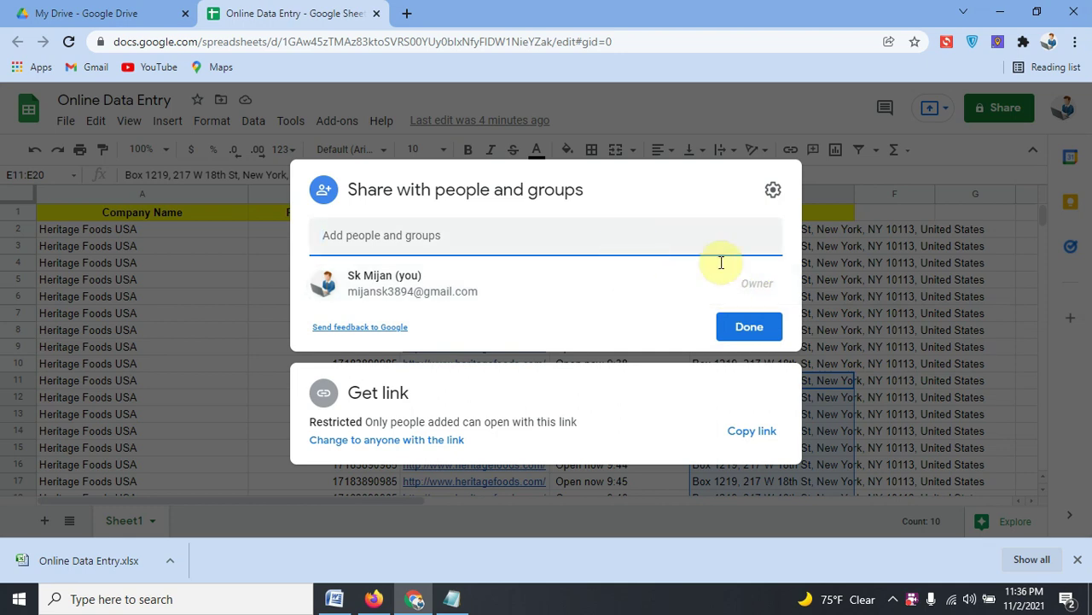
left_click(757, 333)
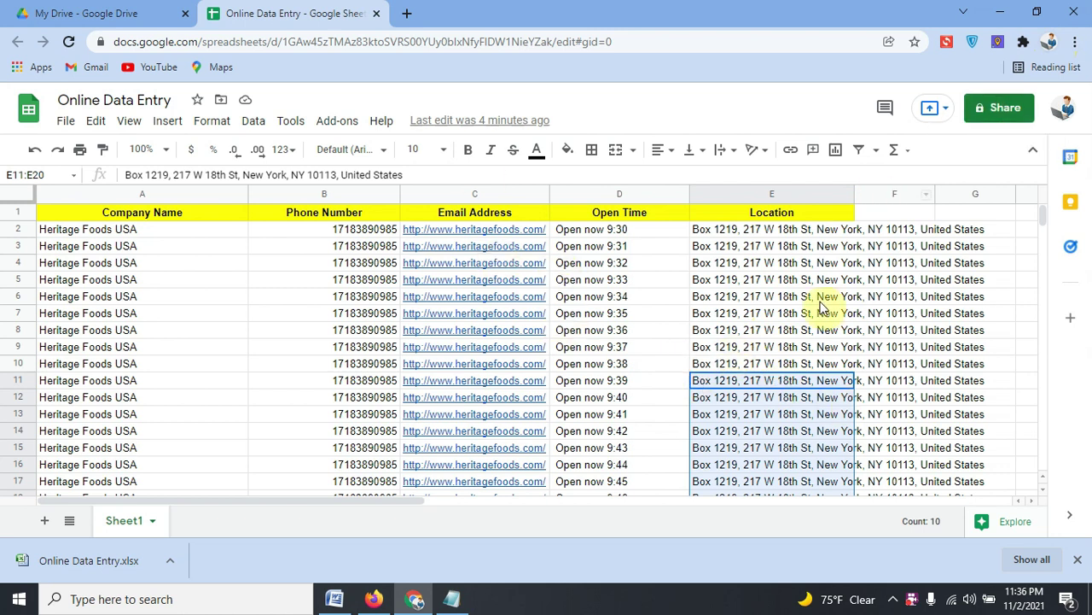
Open and dismiss the present-to-meeting menu beside Share, selecting cell B7
scroll(781, 342, "down", 2)
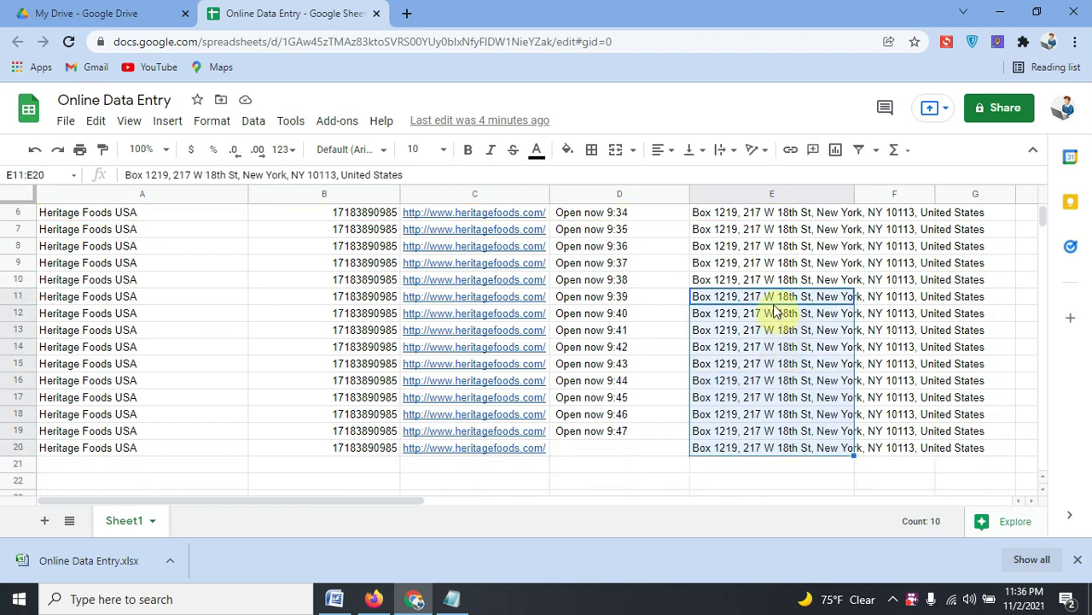
scroll(775, 314, "up", 2)
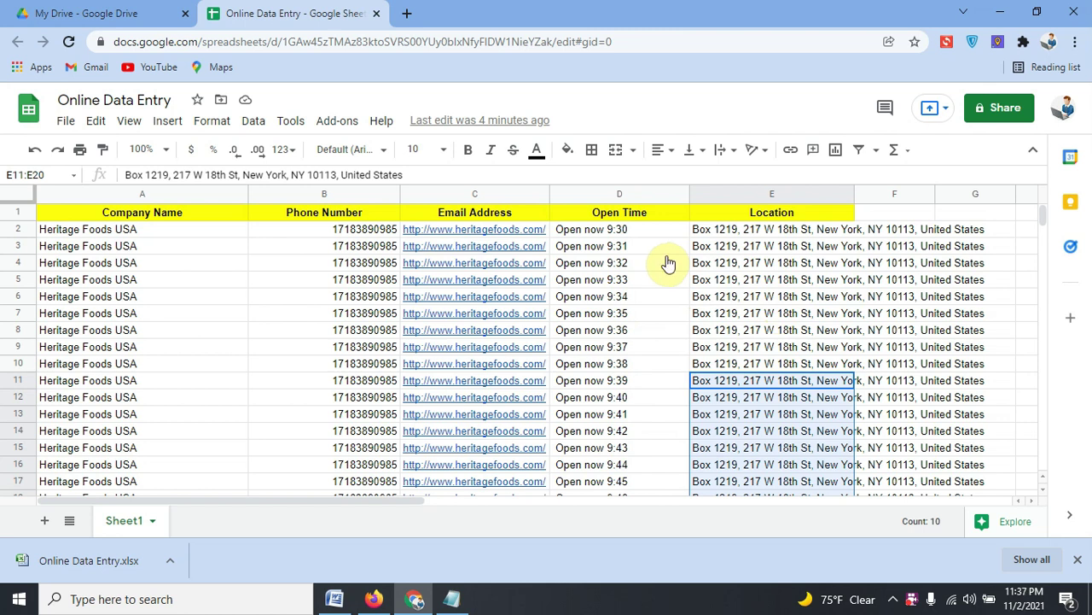
left_click(947, 111)
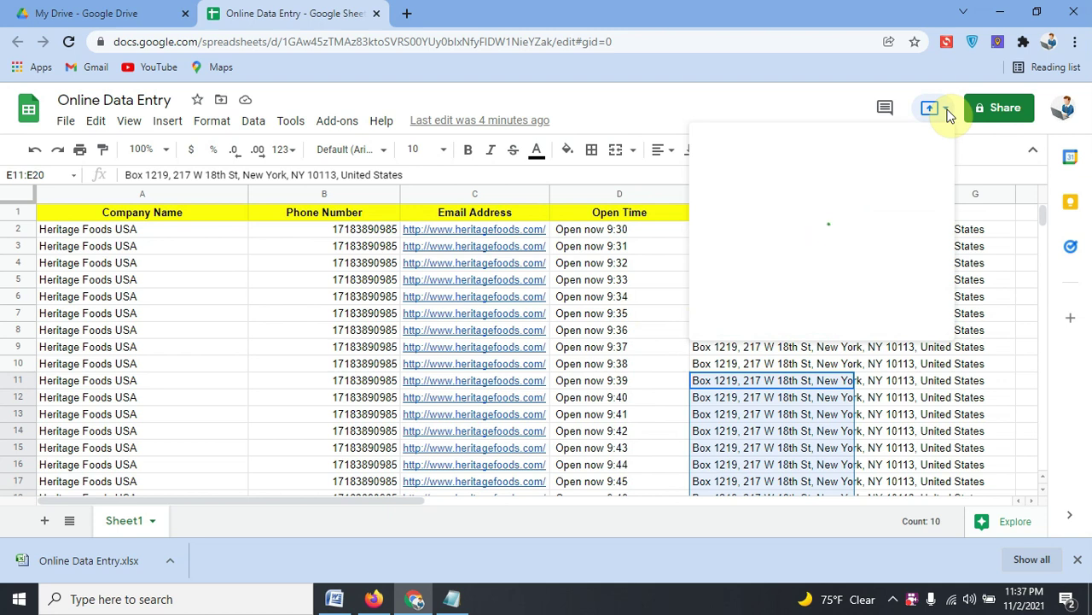
left_click(308, 312)
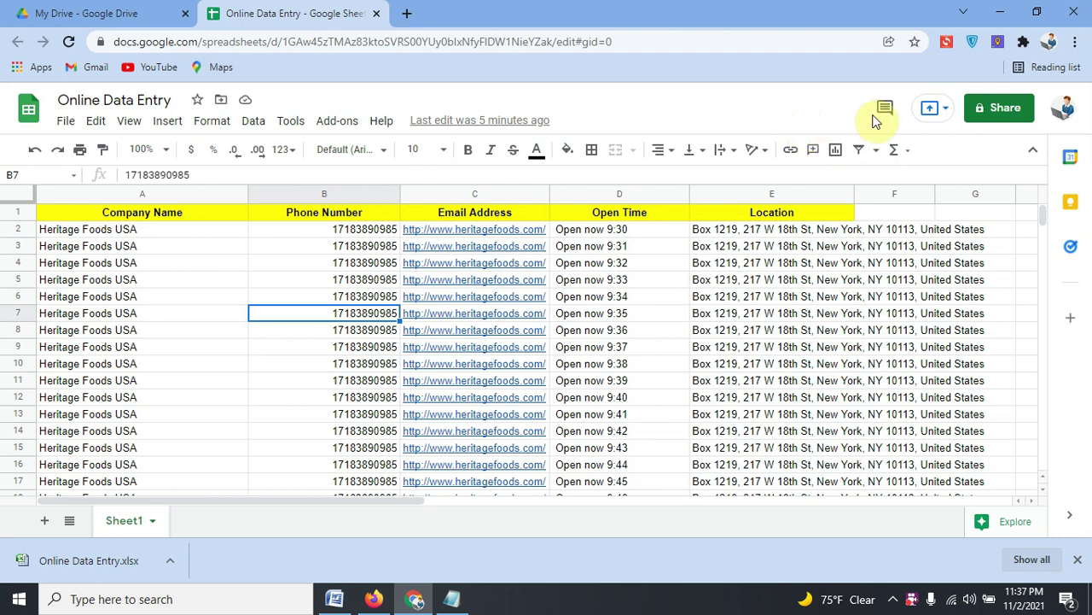
Switch to the Data Entry course outline in Microsoft Word
scroll(342, 320, "down", 3)
scroll(348, 314, "up", 3)
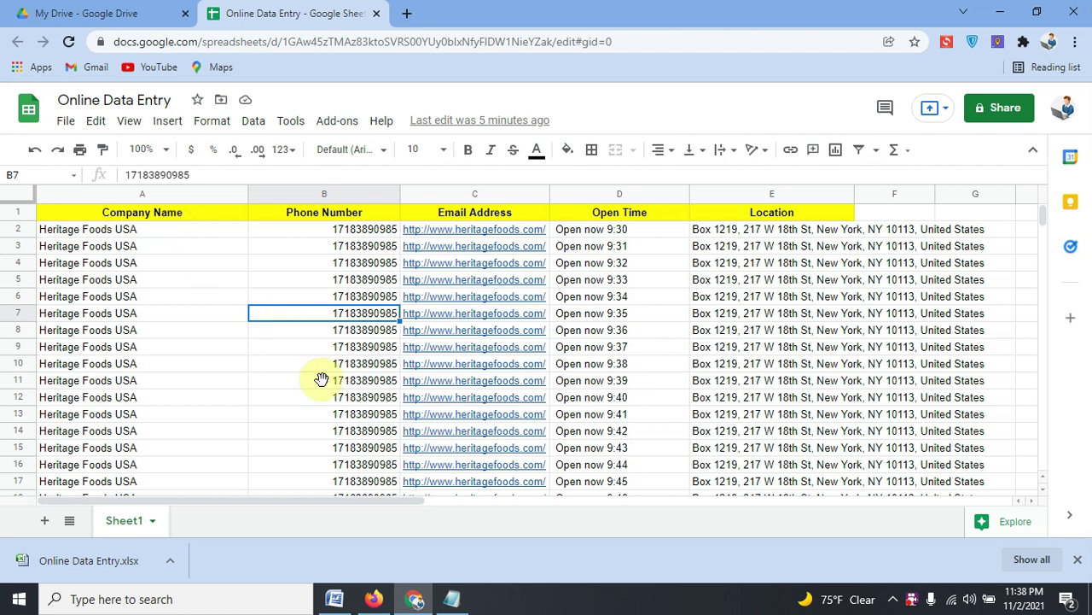
left_click(334, 598)
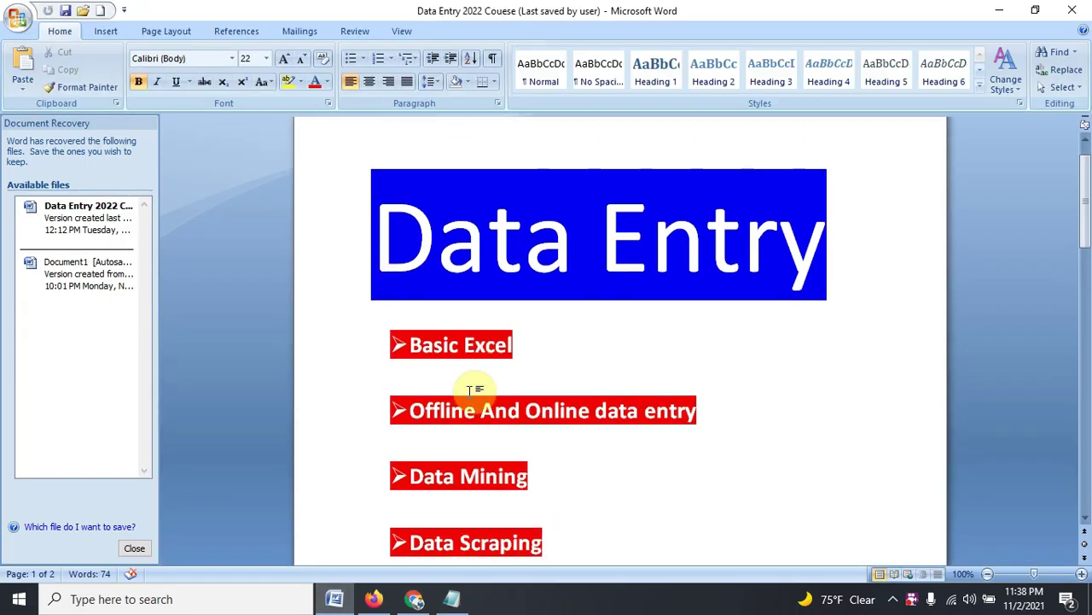
Read through the Word course outline from Basic Excel down to Shopify Data Entry
left_click(470, 382)
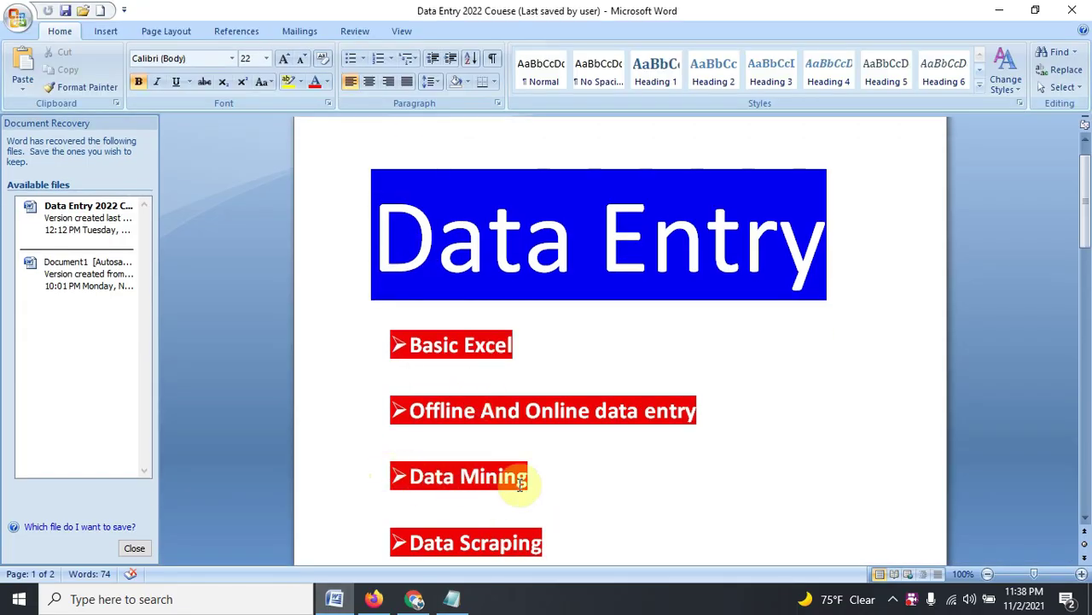
scroll(465, 491, "down", 3)
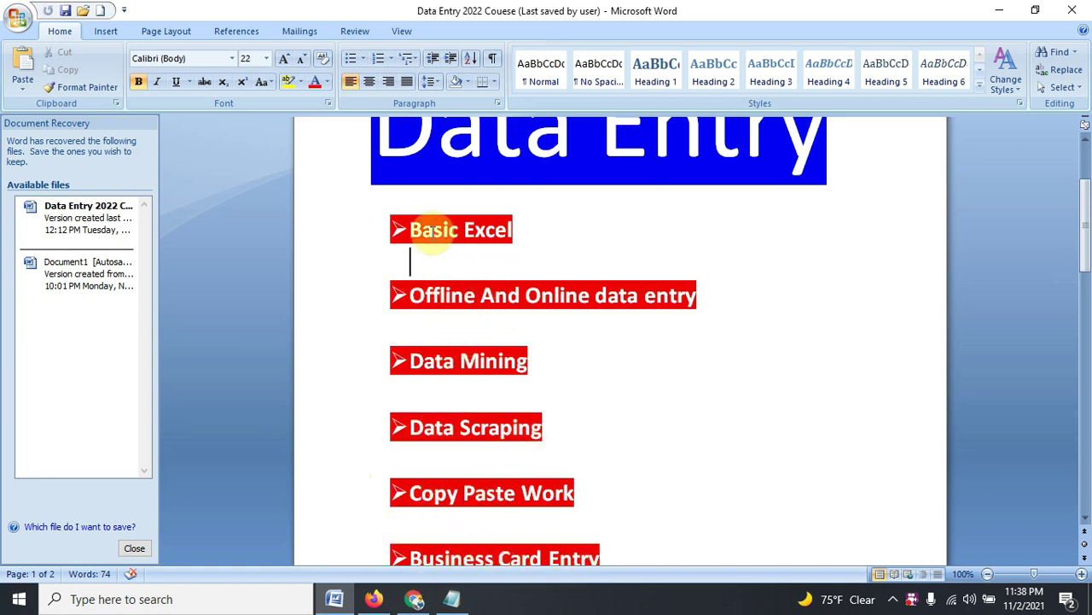
left_click(478, 344)
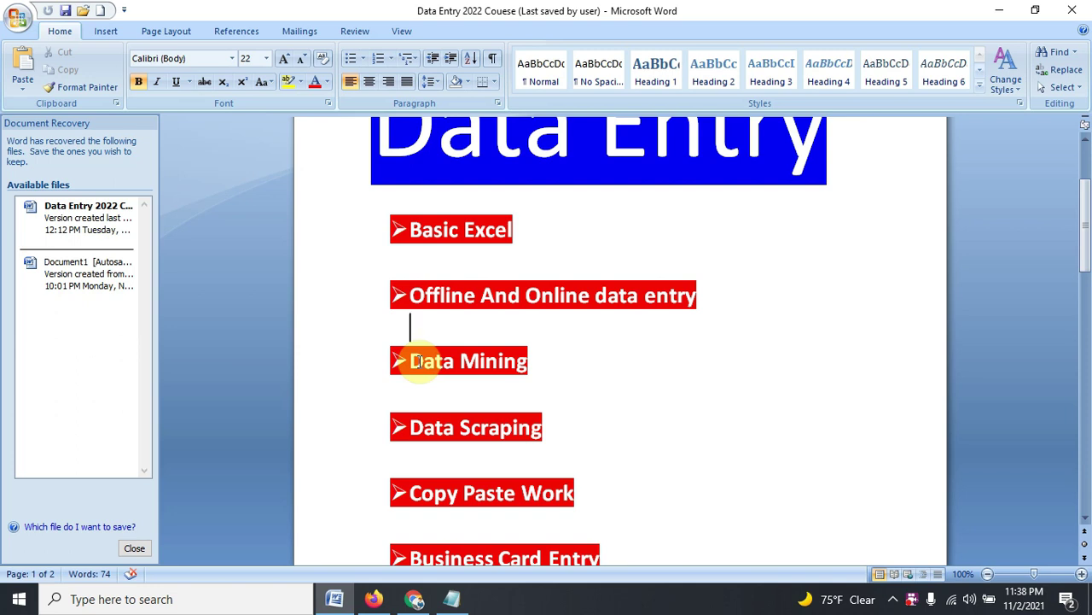
scroll(454, 314, "down", 5)
scroll(455, 314, "down", 5)
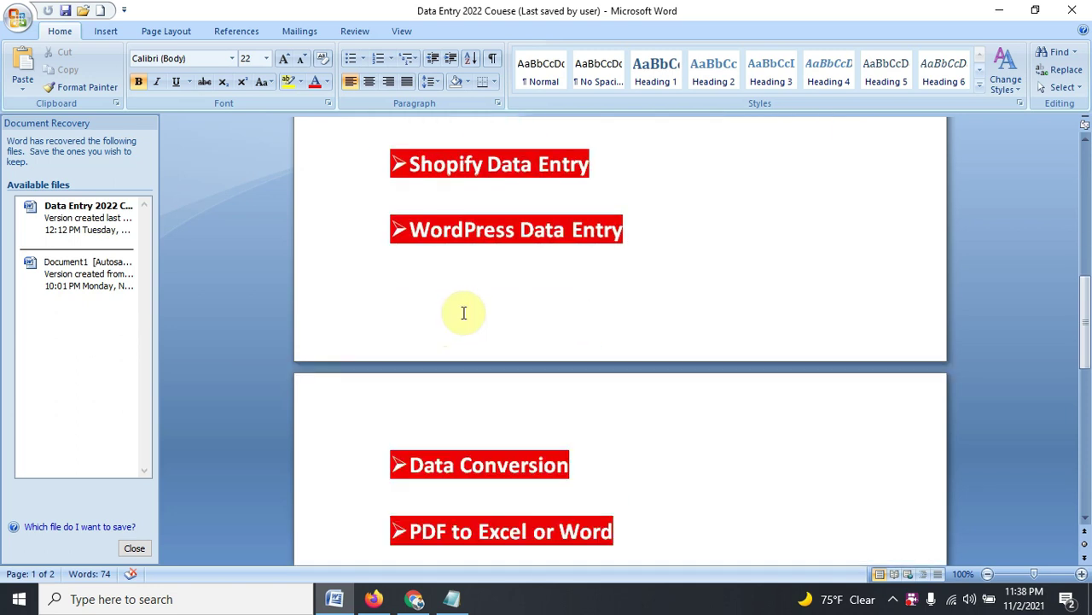
scroll(461, 311, "down", 1)
scroll(466, 312, "down", 6)
scroll(468, 313, "down", 2)
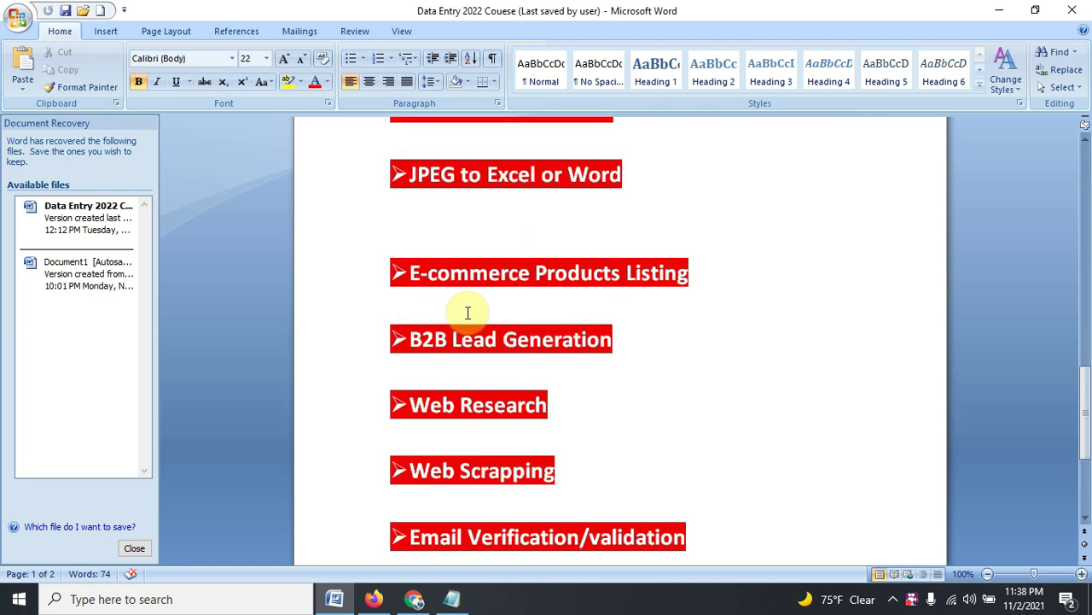
scroll(467, 313, "up", 3)
scroll(467, 313, "up", 10)
scroll(468, 312, "up", 8)
scroll(468, 313, "up", 2)
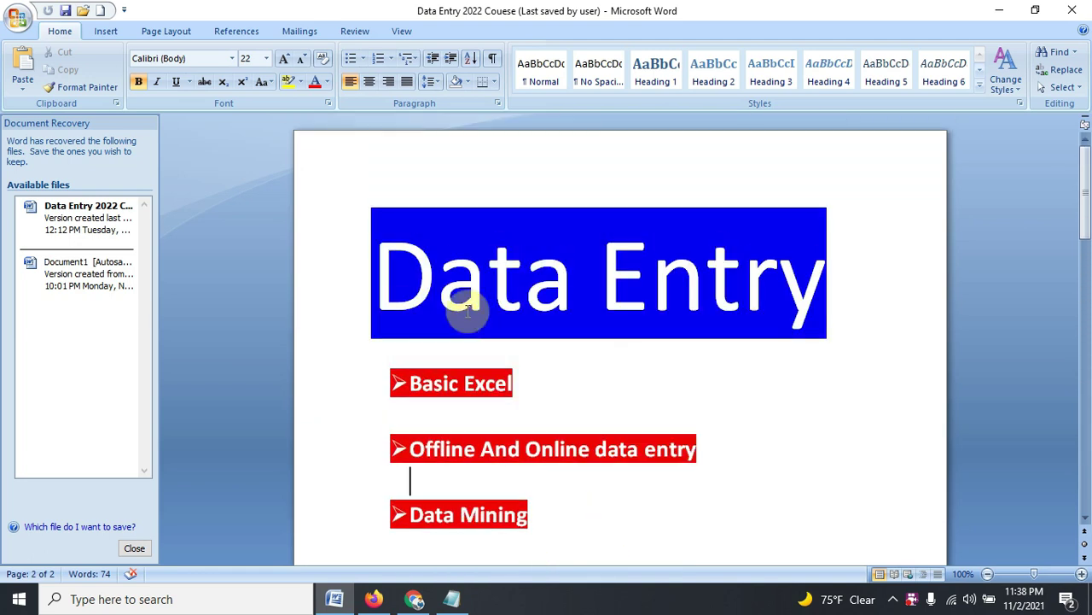
scroll(468, 312, "down", 2)
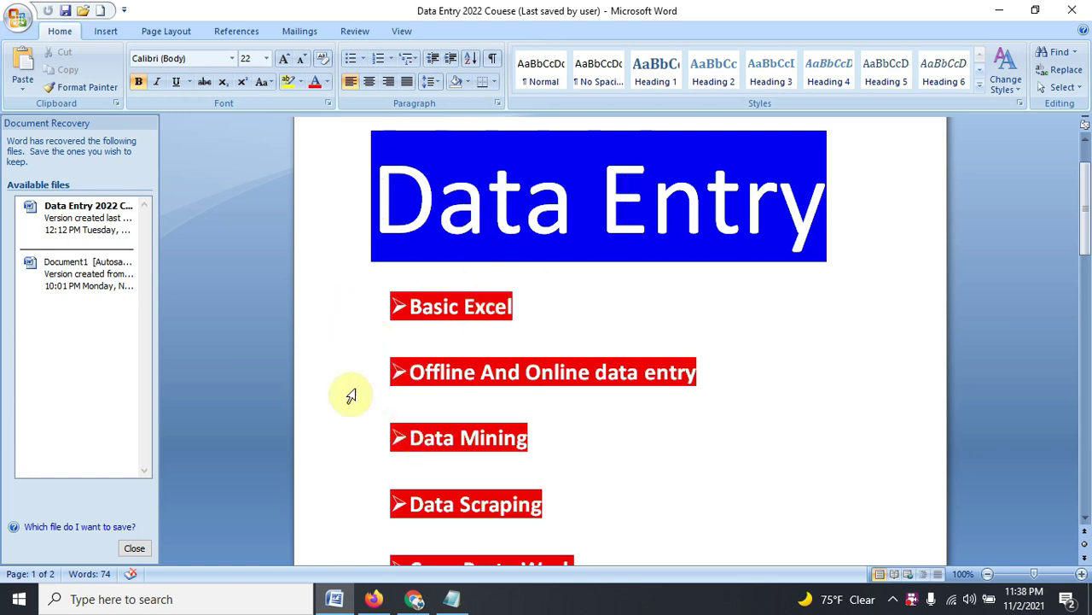
scroll(427, 512, "down", 2)
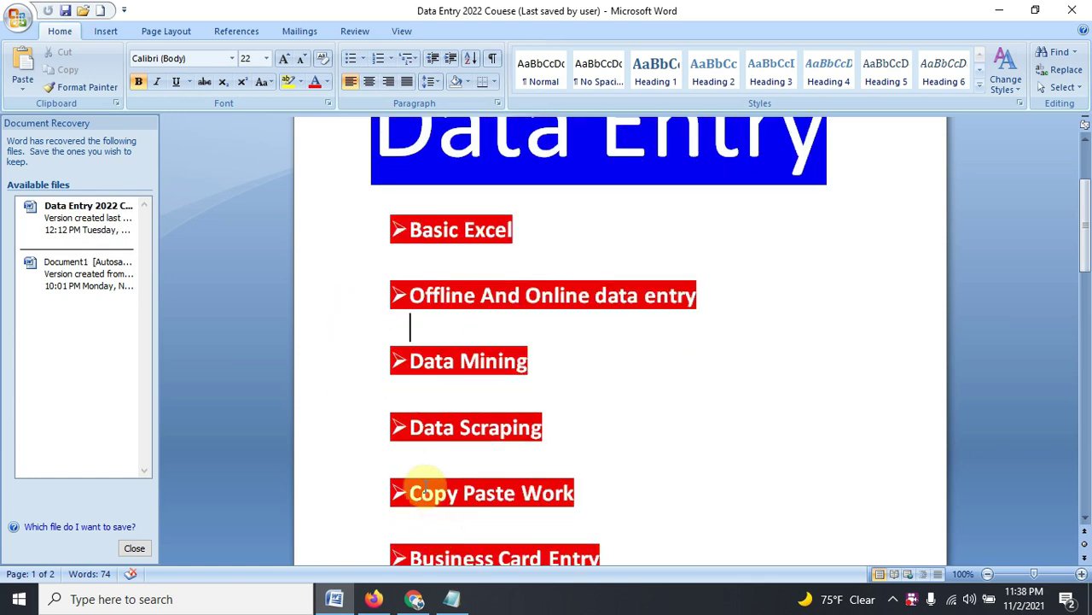
scroll(431, 440, "up", 4)
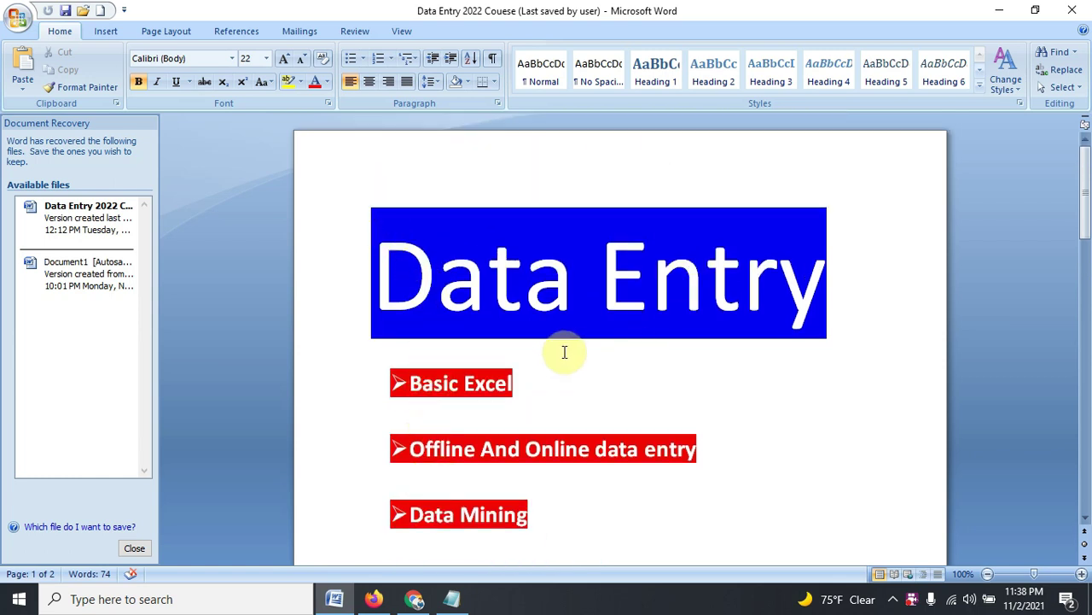
scroll(546, 368, "down", 2)
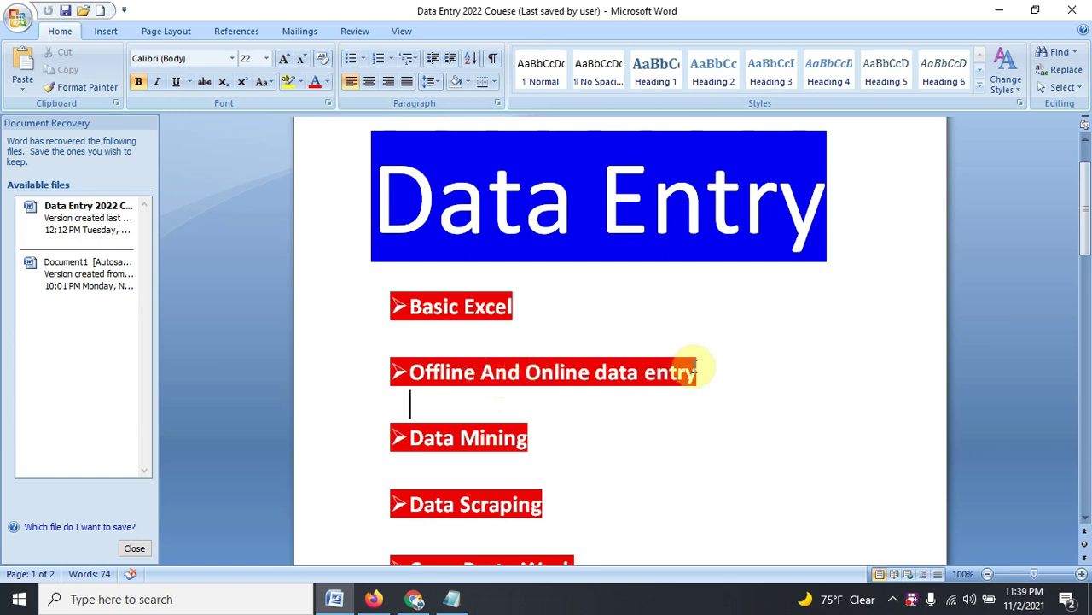
scroll(438, 434, "down", 3)
scroll(474, 358, "down", 1)
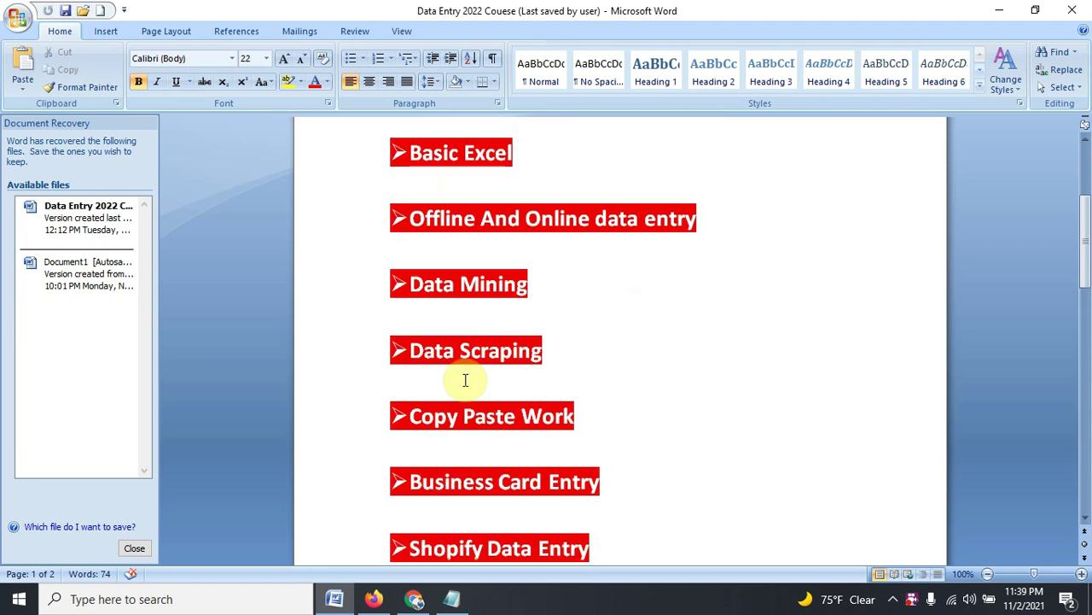
scroll(466, 379, "down", 3)
scroll(478, 307, "down", 3)
Scroll back up and open the screen recorder's options menu from its tray icon
scroll(488, 312, "up", 6)
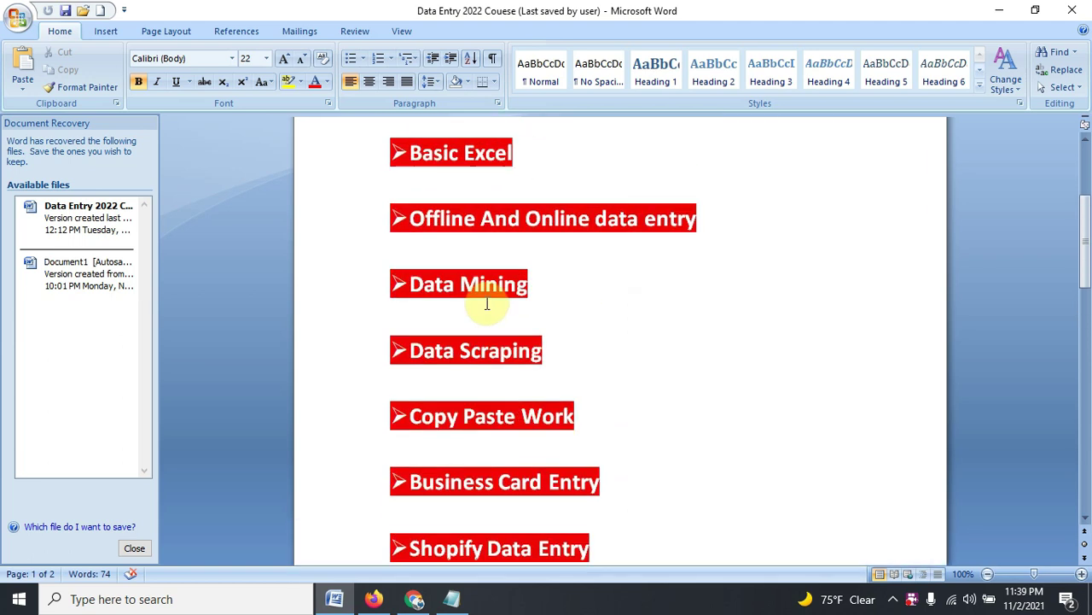
scroll(488, 303, "up", 4)
scroll(487, 298, "up", 1)
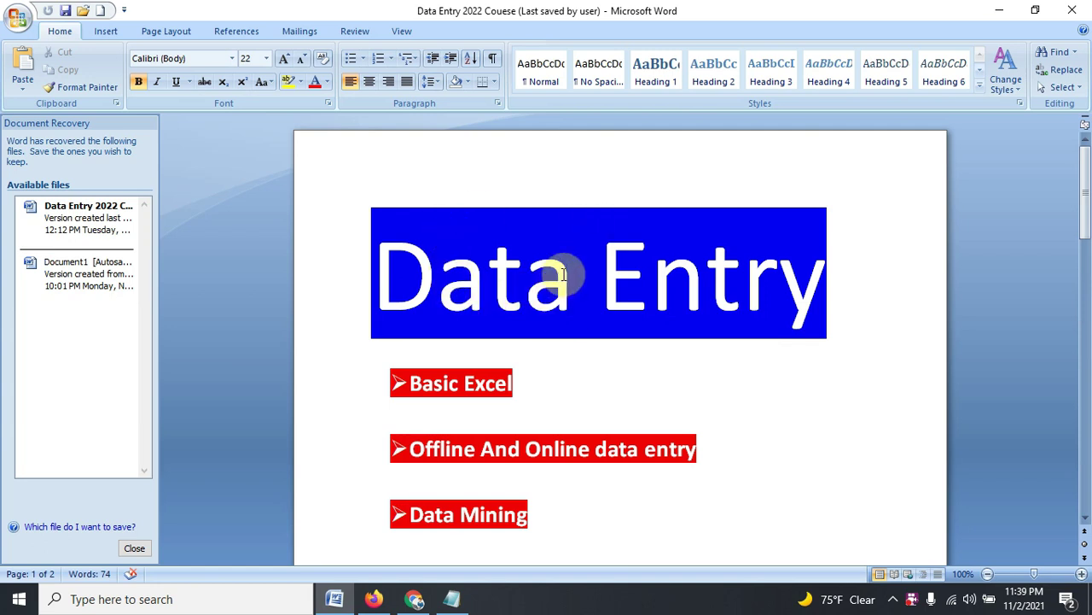
left_click(919, 602)
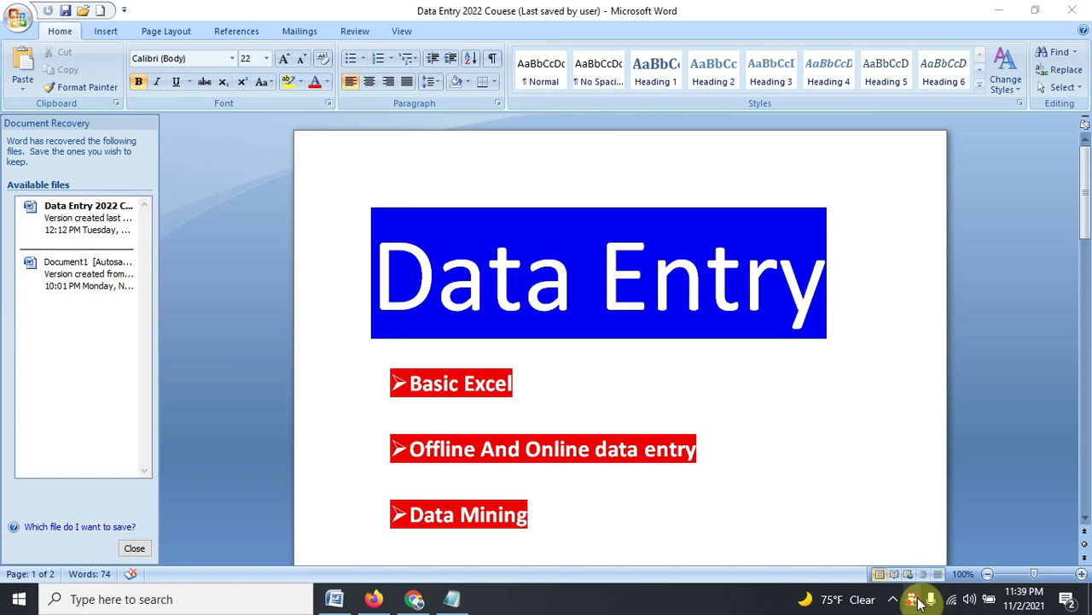
right_click(920, 602)
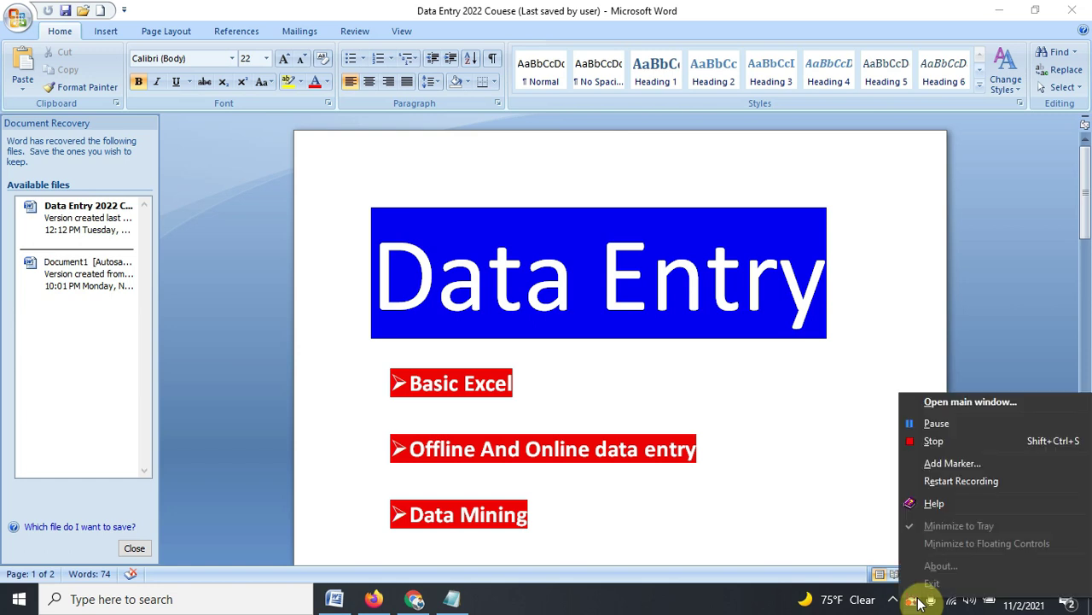
Stop the screen recording from the recorder's tray menu
left_click(948, 439)
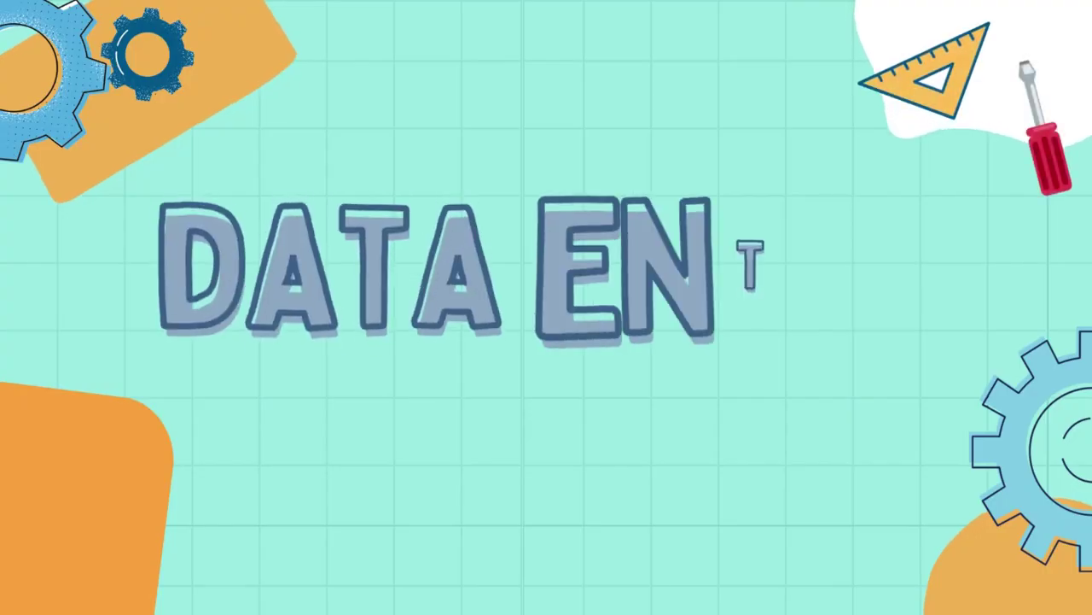